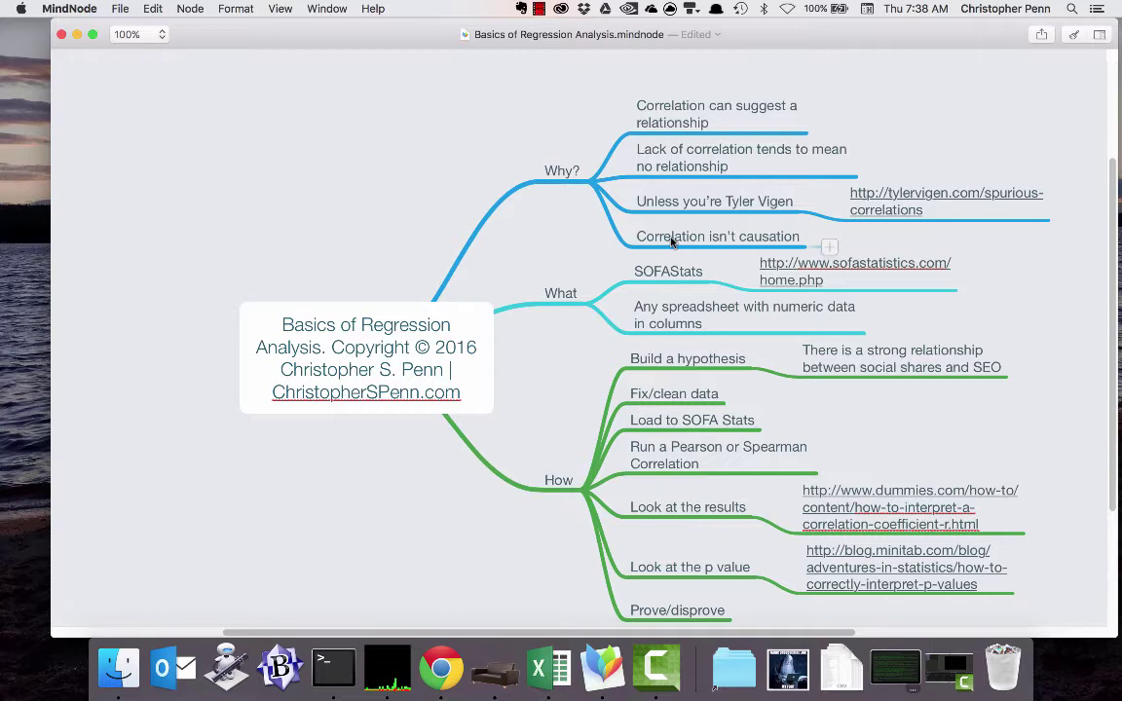
Place 'Correlation isn't causation' above 'Lack of correlation…' under Why? and save with Cmd+S
{"action": "left_click_drag", "start_coordinate": [671, 241], "coordinate": [911, 134]}
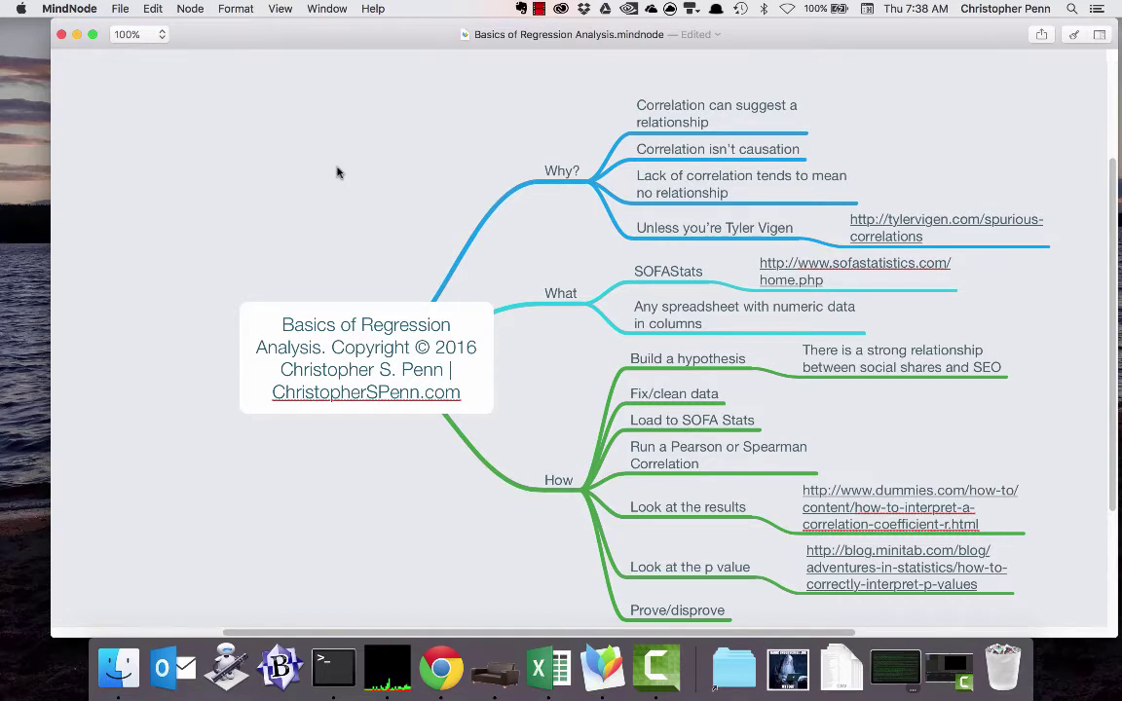
{"action": "key", "text": "super+s"}
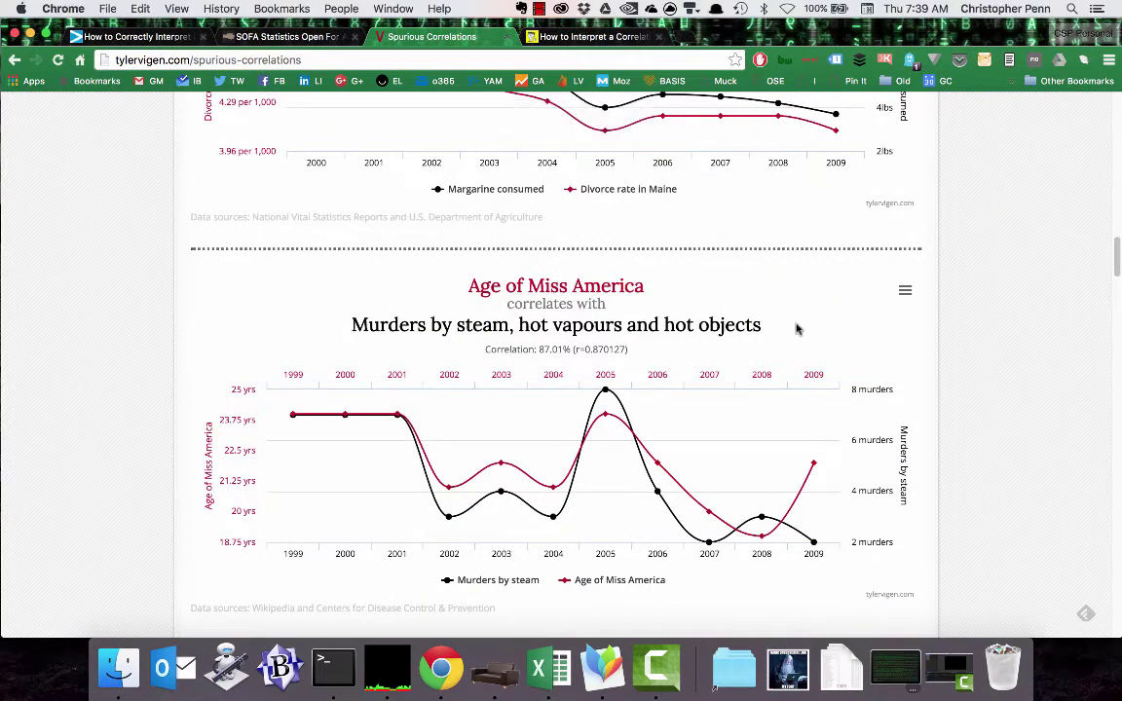
Scroll the spurious correlation charts down to the mozzarella cheese one, then bring MindNode forward
{"action": "scroll", "coordinate": [969, 333], "scroll_direction": "down", "scroll_amount": 5}
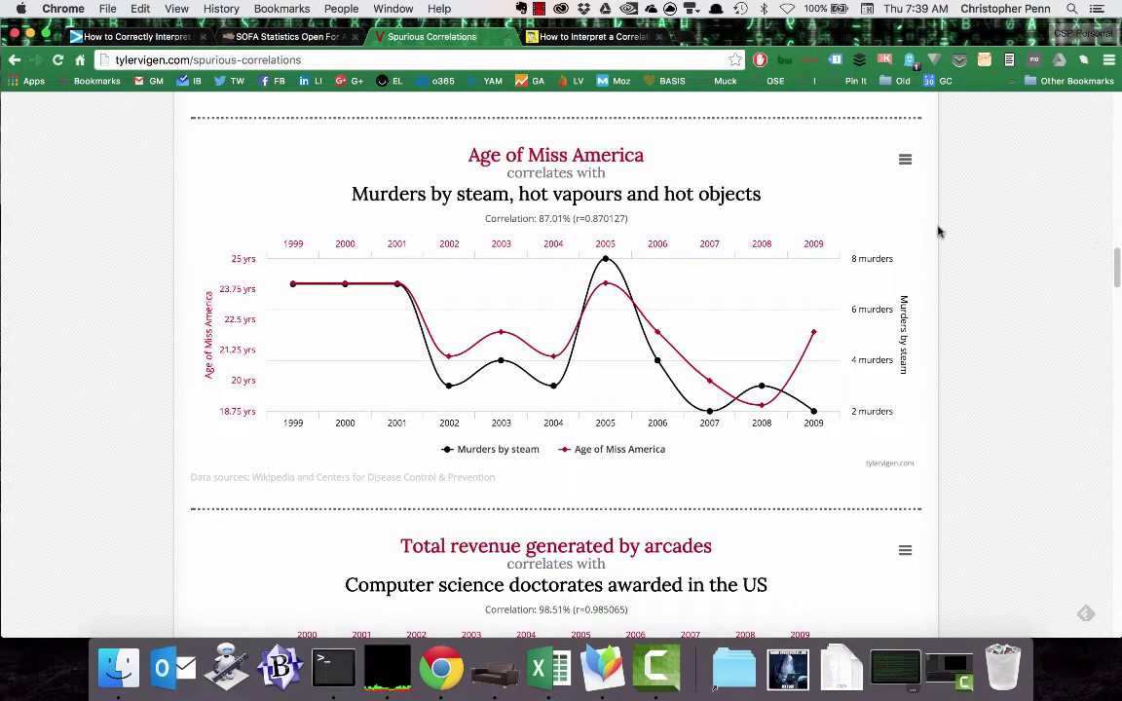
{"action": "scroll", "coordinate": [972, 236], "scroll_direction": "down", "scroll_amount": 3}
{"action": "scroll", "coordinate": [973, 233], "scroll_direction": "down", "scroll_amount": 5}
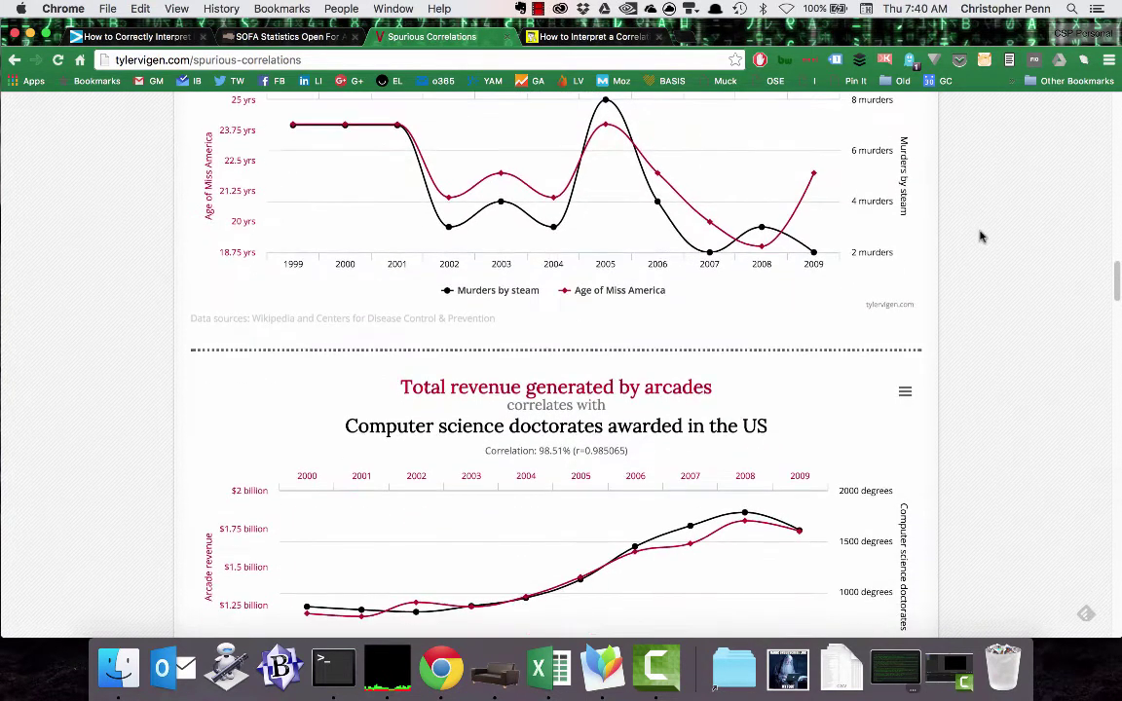
{"action": "scroll", "coordinate": [982, 254], "scroll_direction": "down", "scroll_amount": 1}
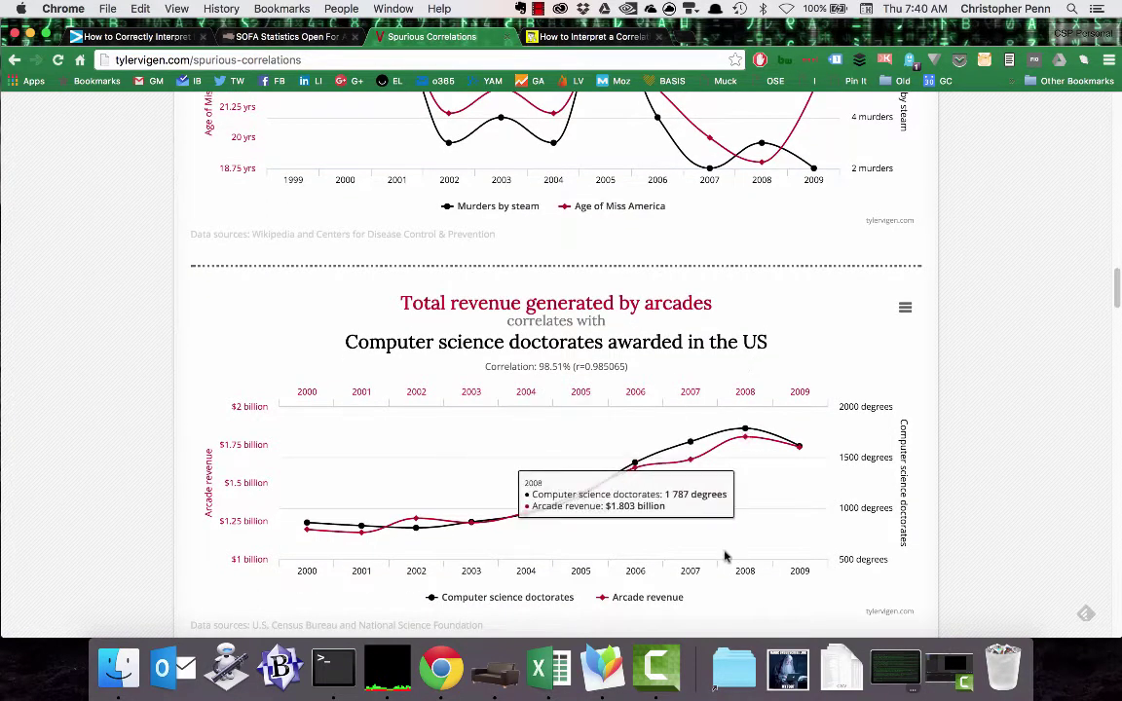
{"action": "scroll", "coordinate": [726, 555], "scroll_direction": "down", "scroll_amount": 10}
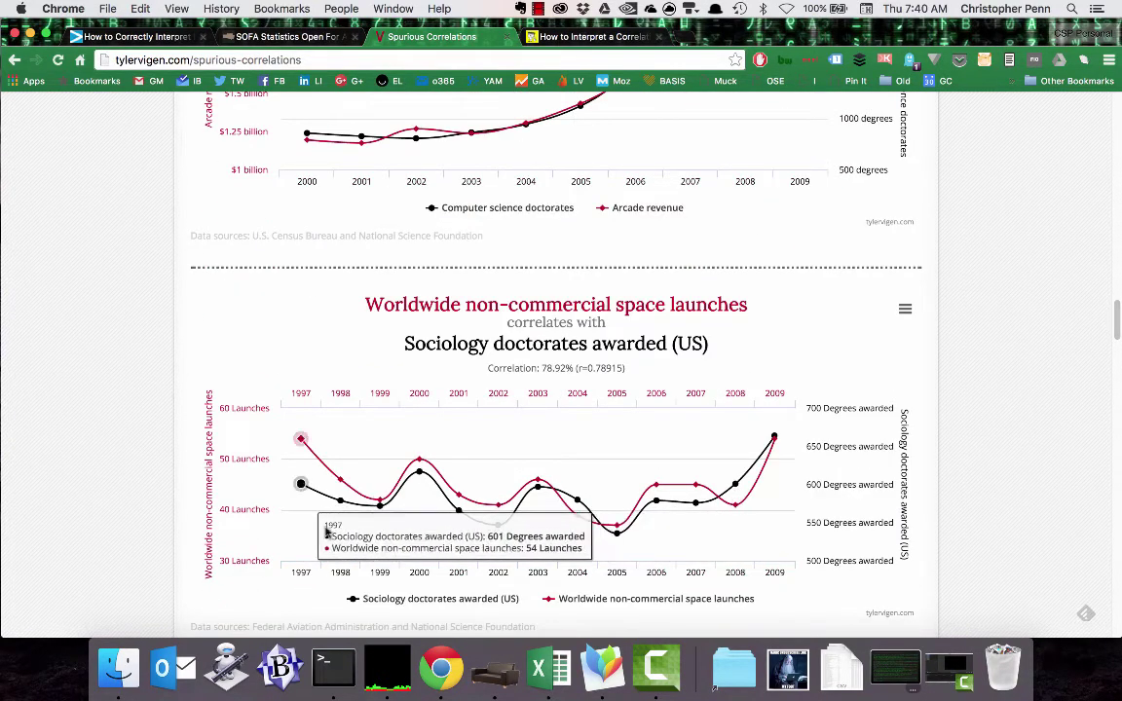
{"action": "scroll", "coordinate": [278, 482], "scroll_direction": "down", "scroll_amount": 1}
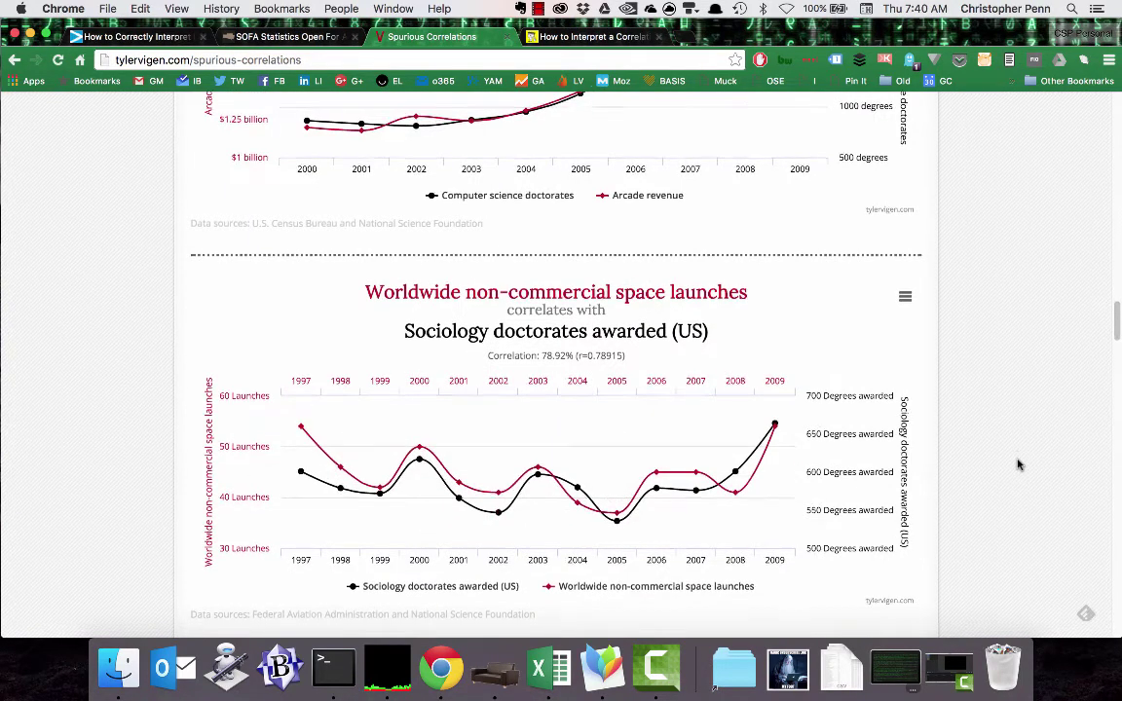
{"action": "scroll", "coordinate": [1017, 464], "scroll_direction": "down", "scroll_amount": 9}
{"action": "scroll", "coordinate": [1017, 464], "scroll_direction": "down", "scroll_amount": 2}
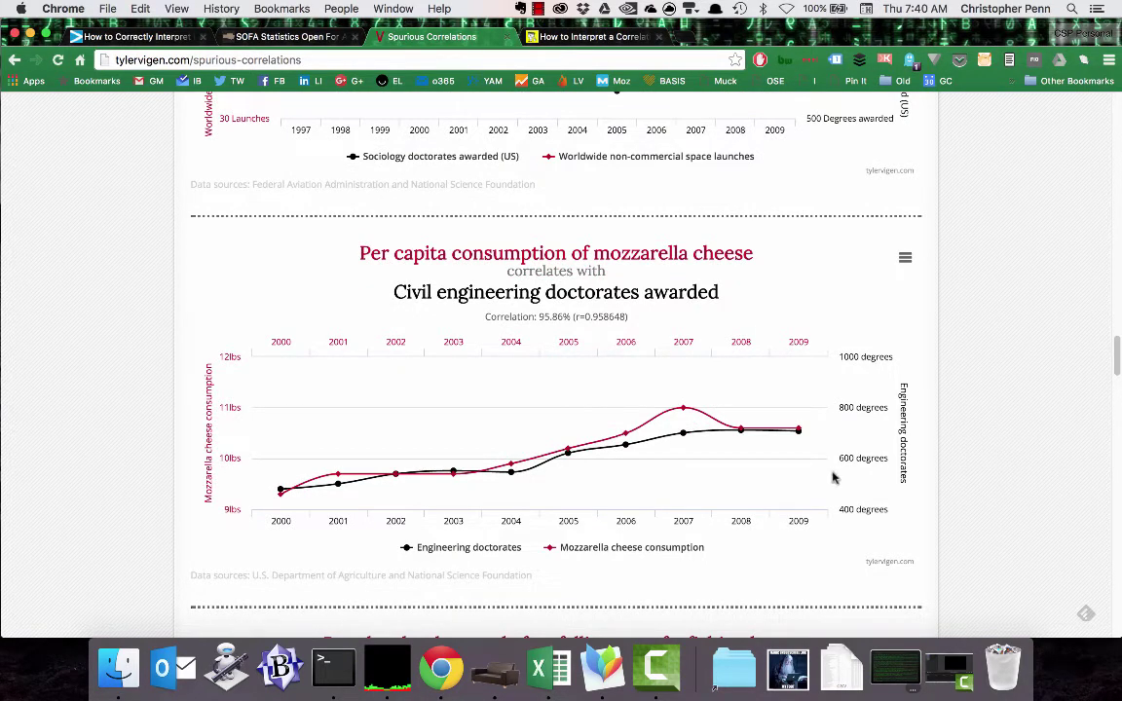
{"action": "left_click", "coordinate": [598, 688]}
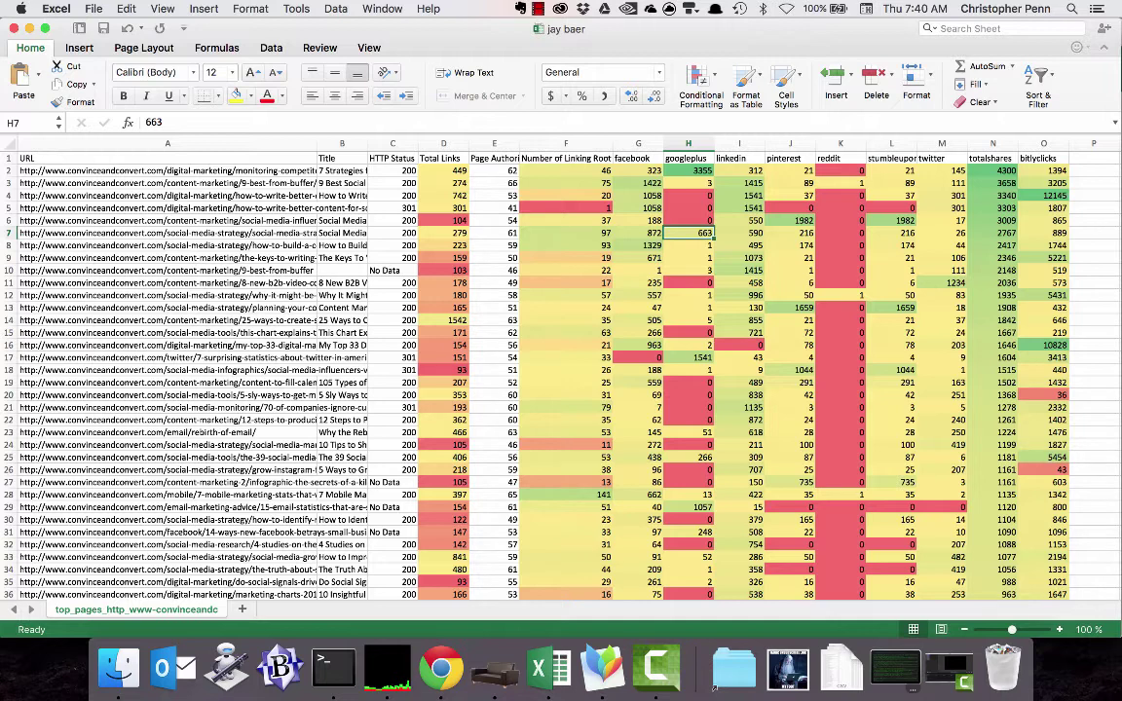
Select the Total Links column, then leave only Number of Linking Root Domains selected
{"action": "left_click", "coordinate": [446, 143]}
{"action": "left_click", "coordinate": [589, 144], "text": "super"}
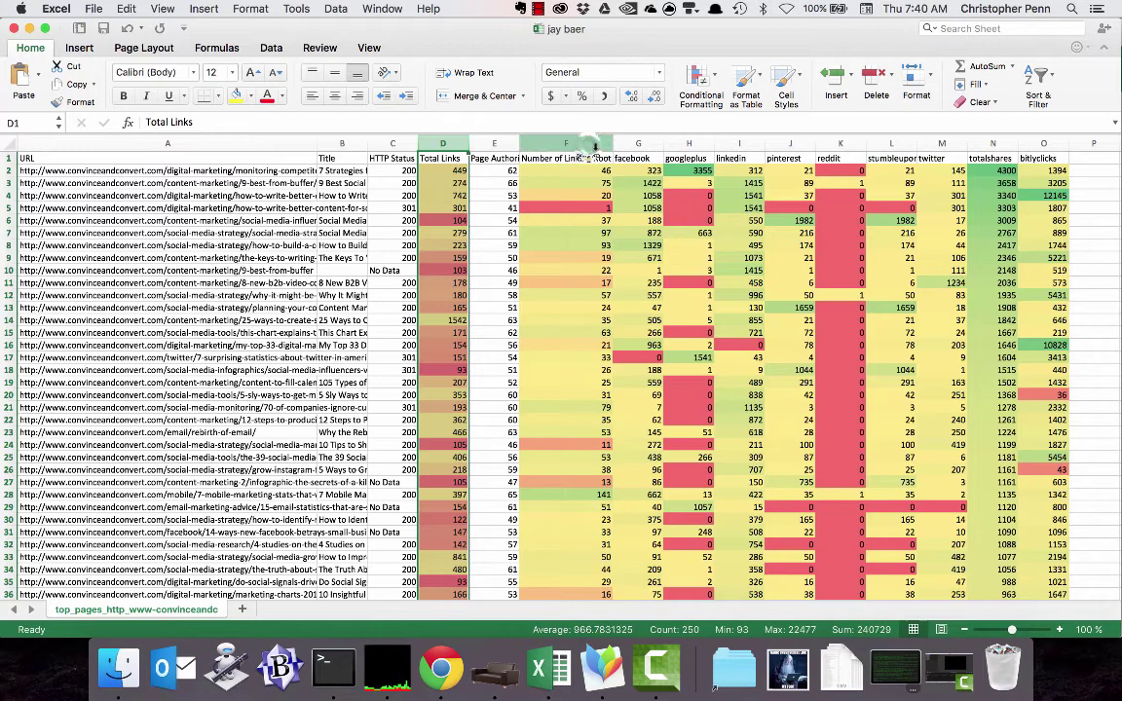
{"action": "left_click", "coordinate": [590, 145]}
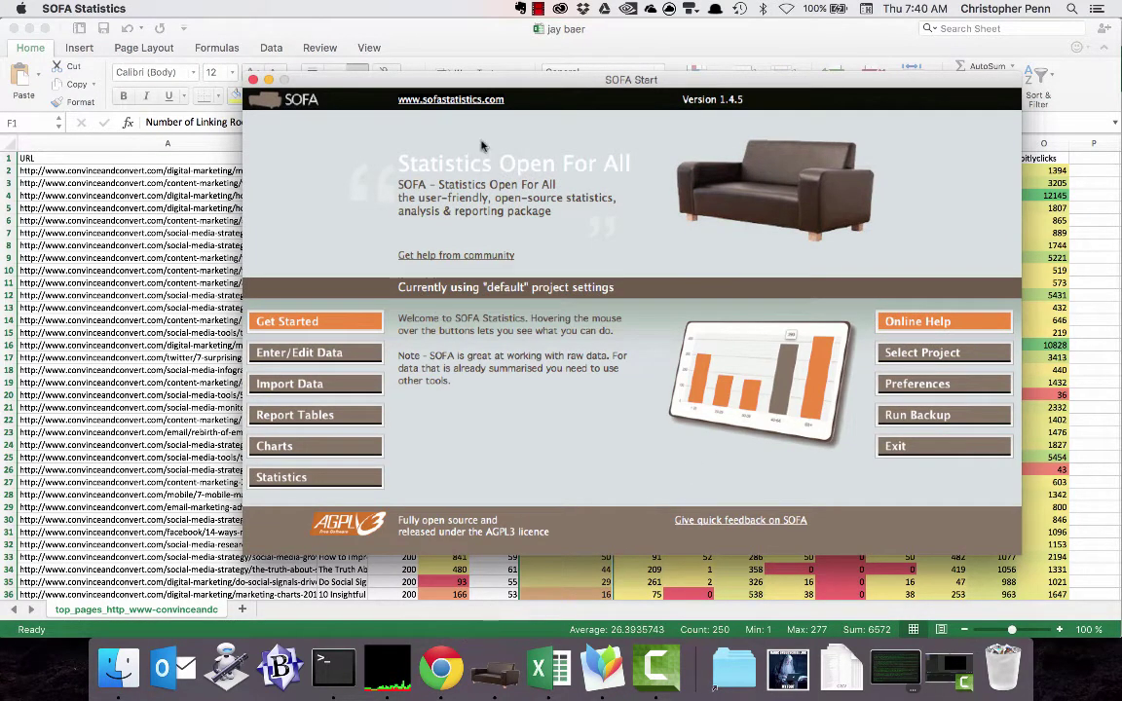
Bring Chrome forward and switch to the 'SOFA Statistics Open For All' home page tab
{"action": "left_click", "coordinate": [442, 668]}
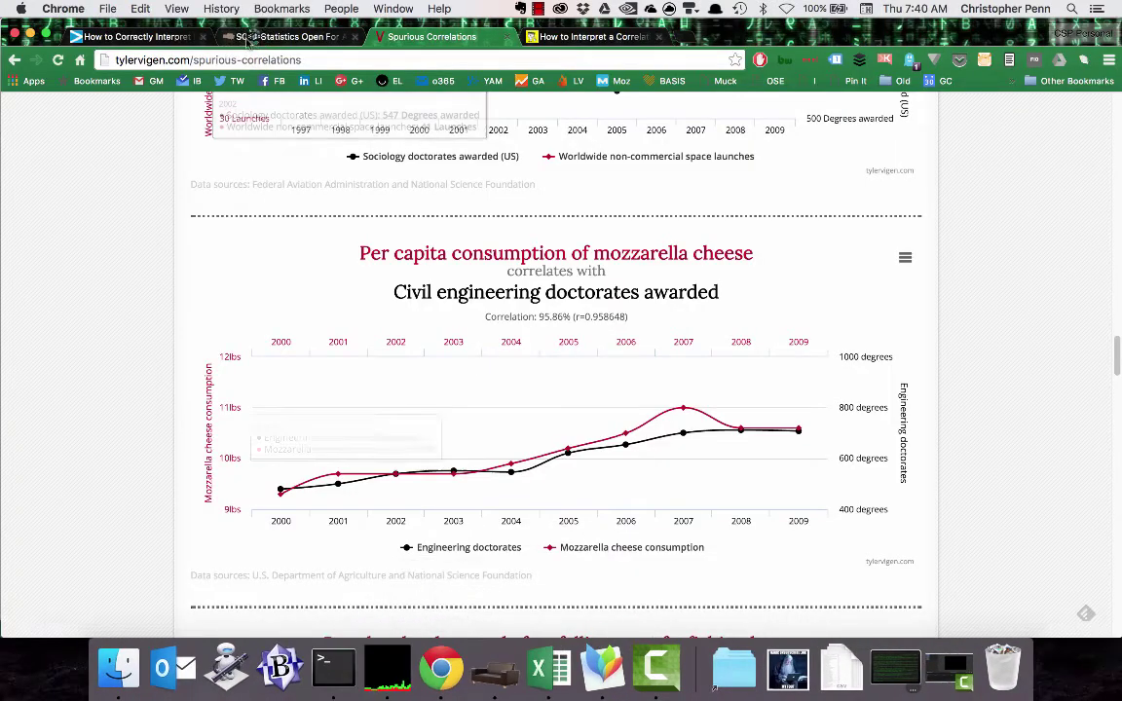
{"action": "left_click", "coordinate": [250, 37]}
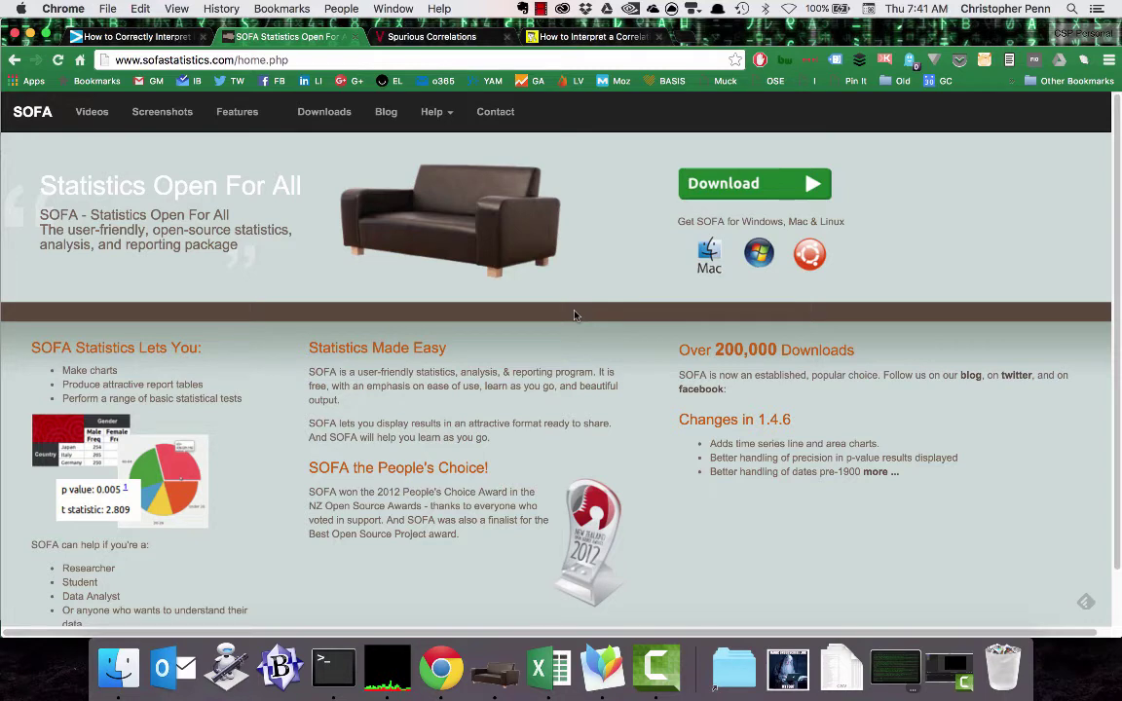
Bring MindNode's Basics of Regression Analysis map back to the front
{"action": "left_click", "coordinate": [603, 667]}
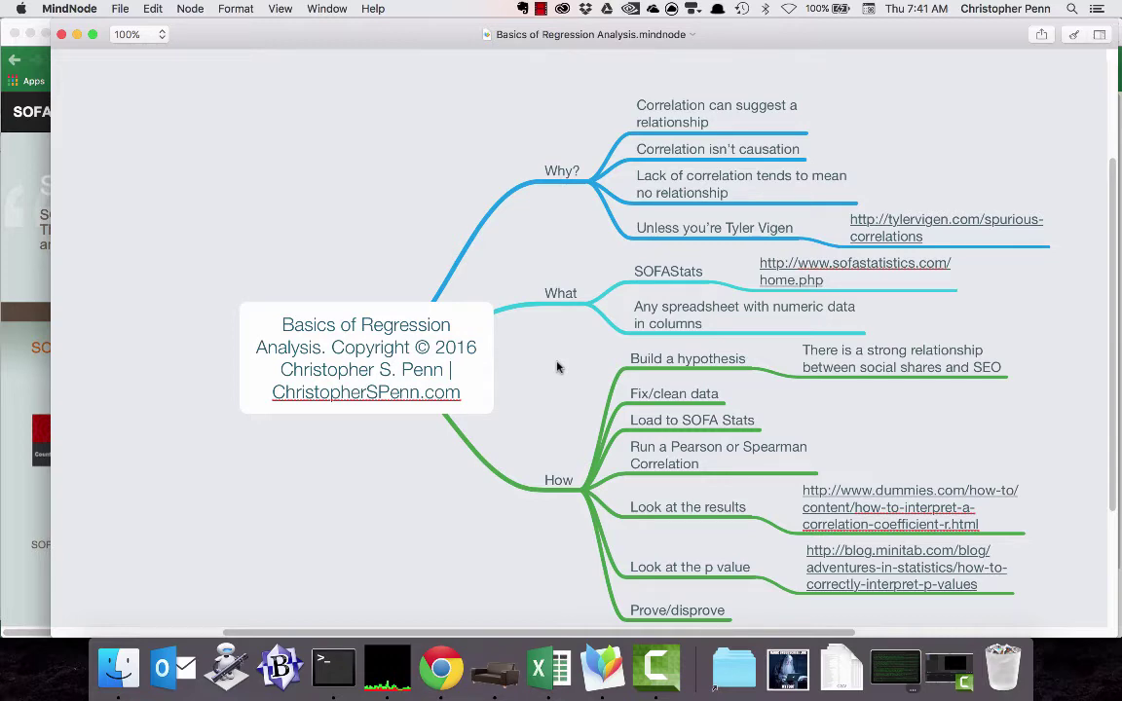
Return to the jay baer spreadsheet, clear the selection, and select Total Links, then totalshares columns
{"action": "left_click", "coordinate": [555, 663]}
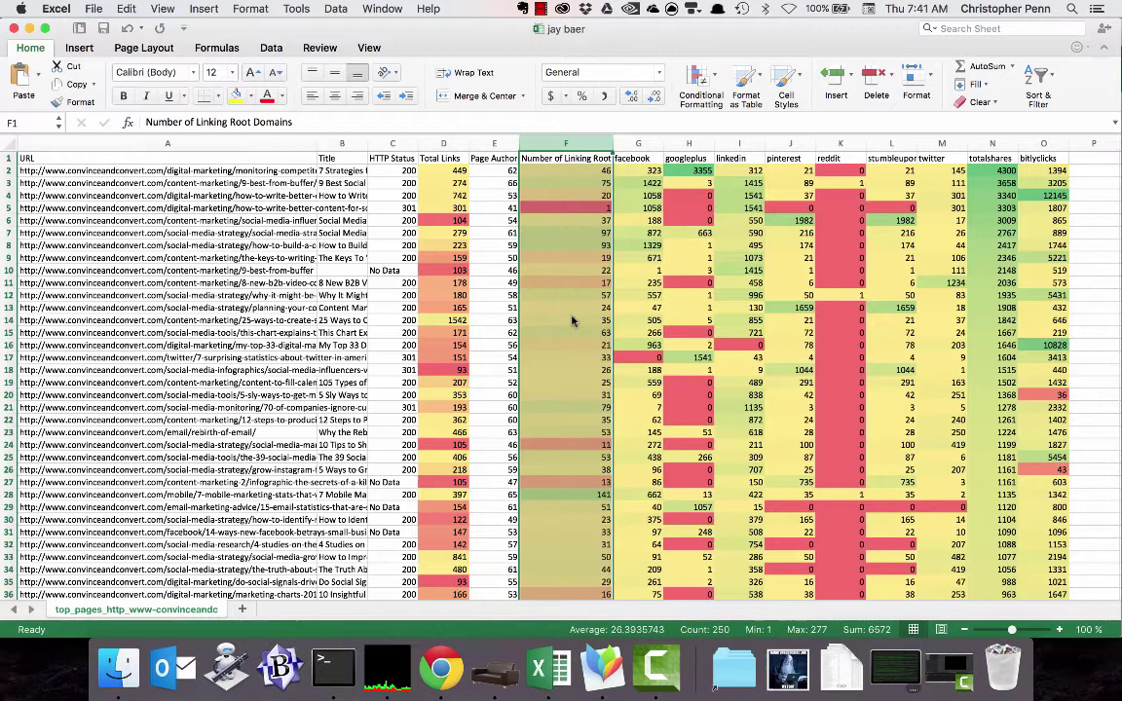
{"action": "left_click", "coordinate": [573, 318]}
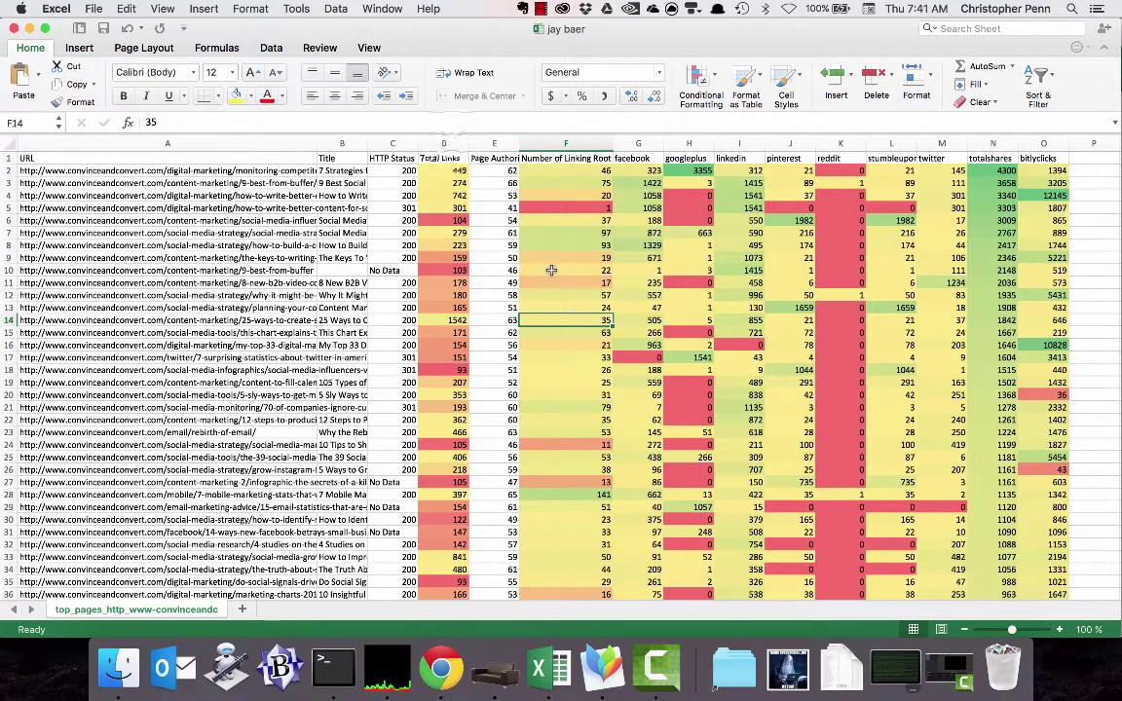
{"action": "left_click", "coordinate": [443, 143]}
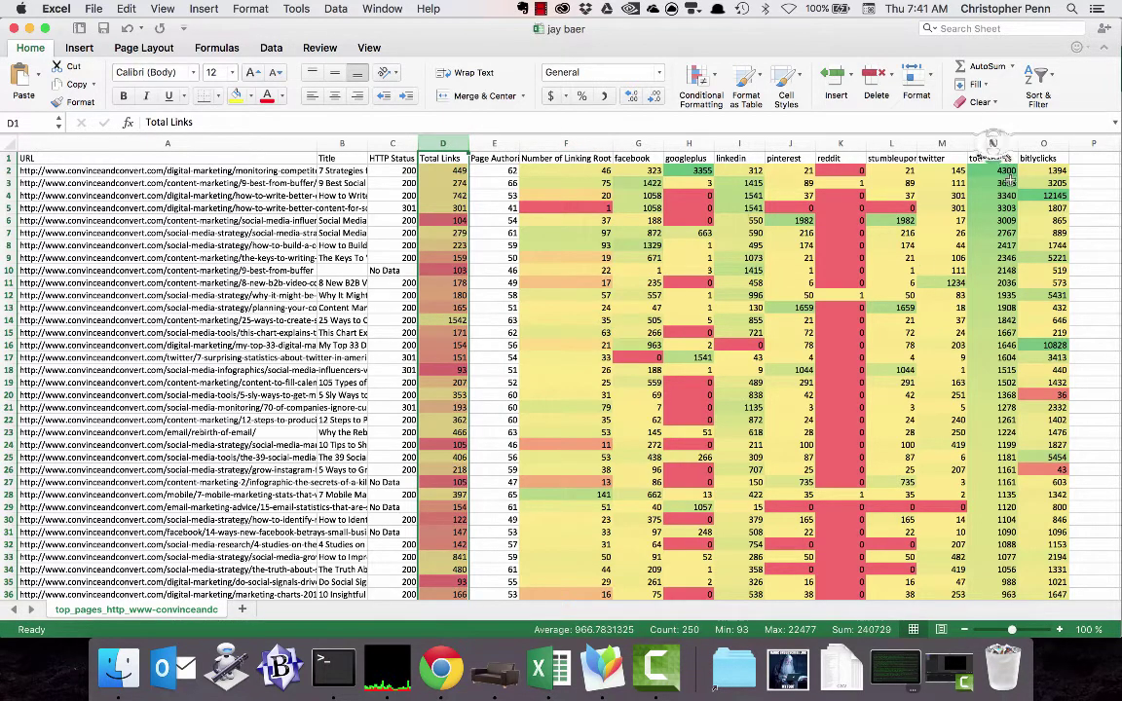
{"action": "left_click", "coordinate": [993, 143]}
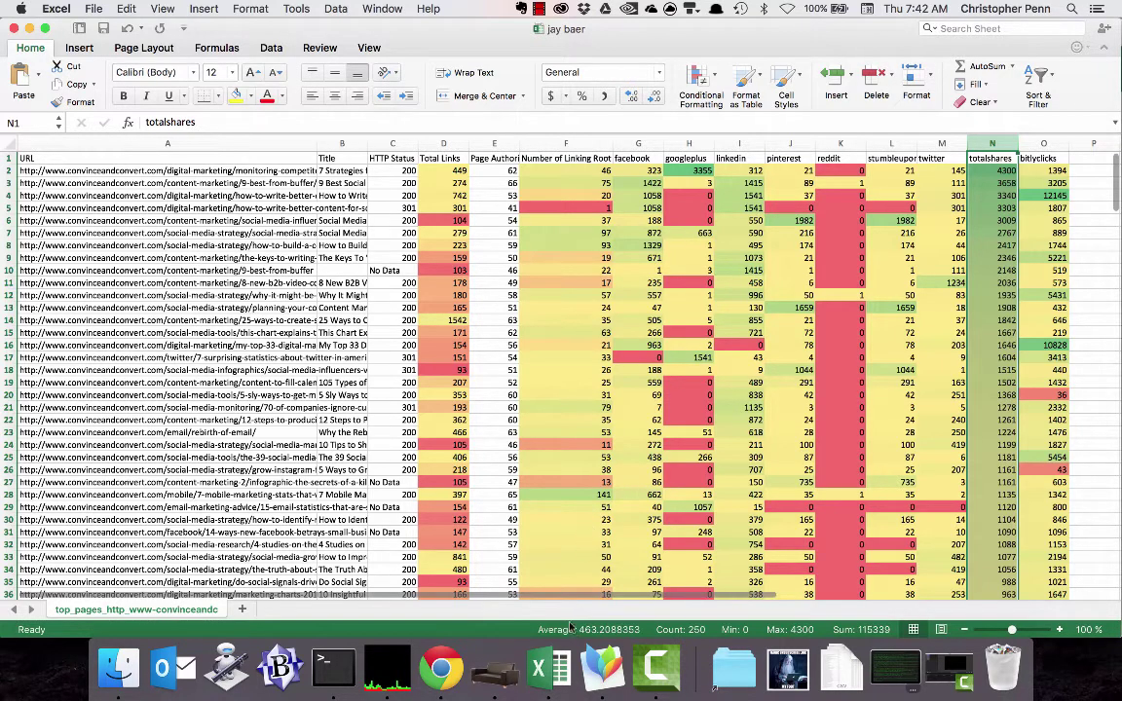
{"action": "left_click", "coordinate": [487, 663]}
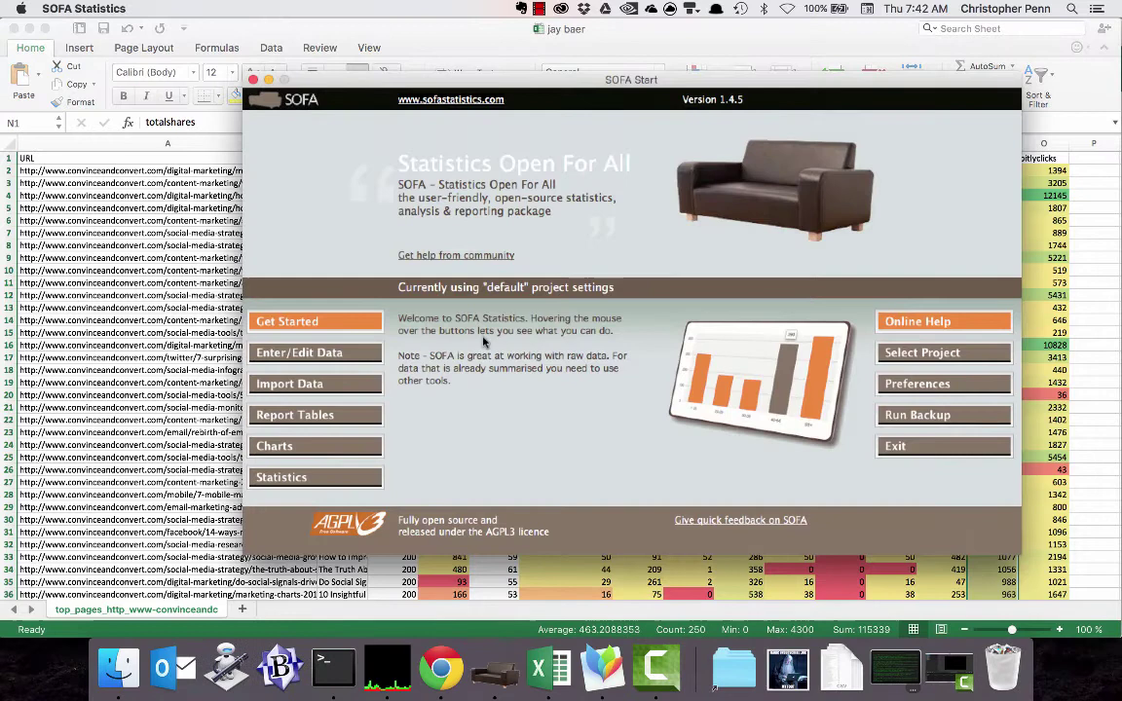
{"action": "left_click", "coordinate": [338, 383]}
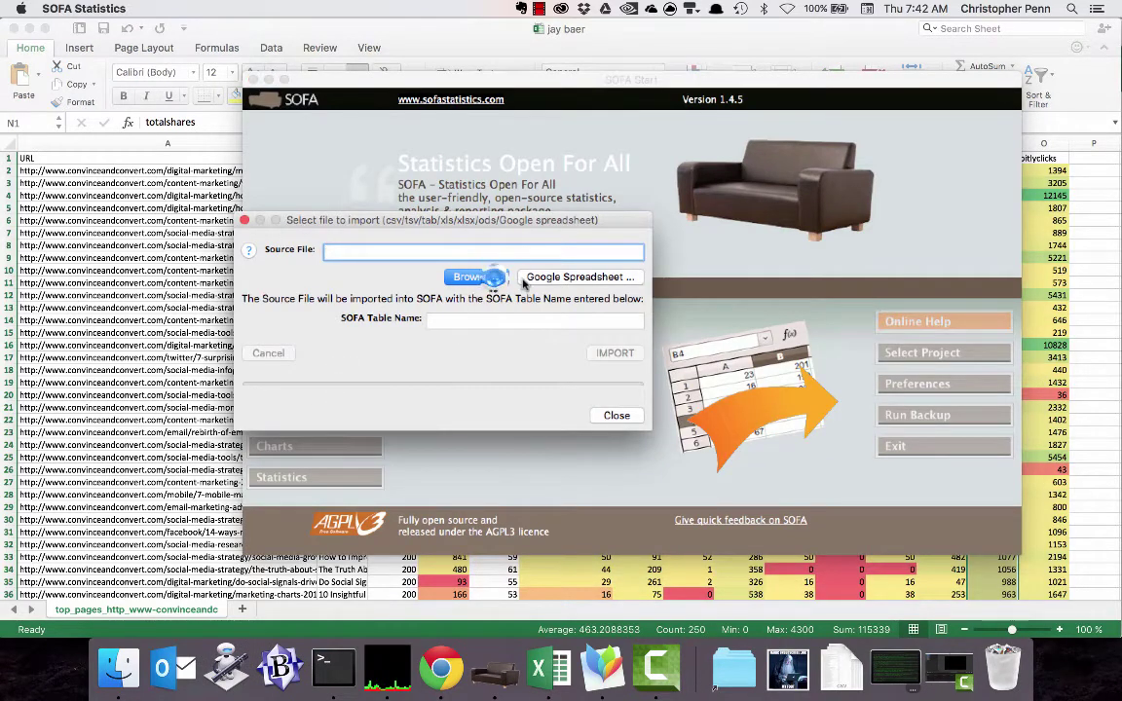
{"action": "left_click", "coordinate": [477, 278]}
{"action": "key", "text": "super+d"}
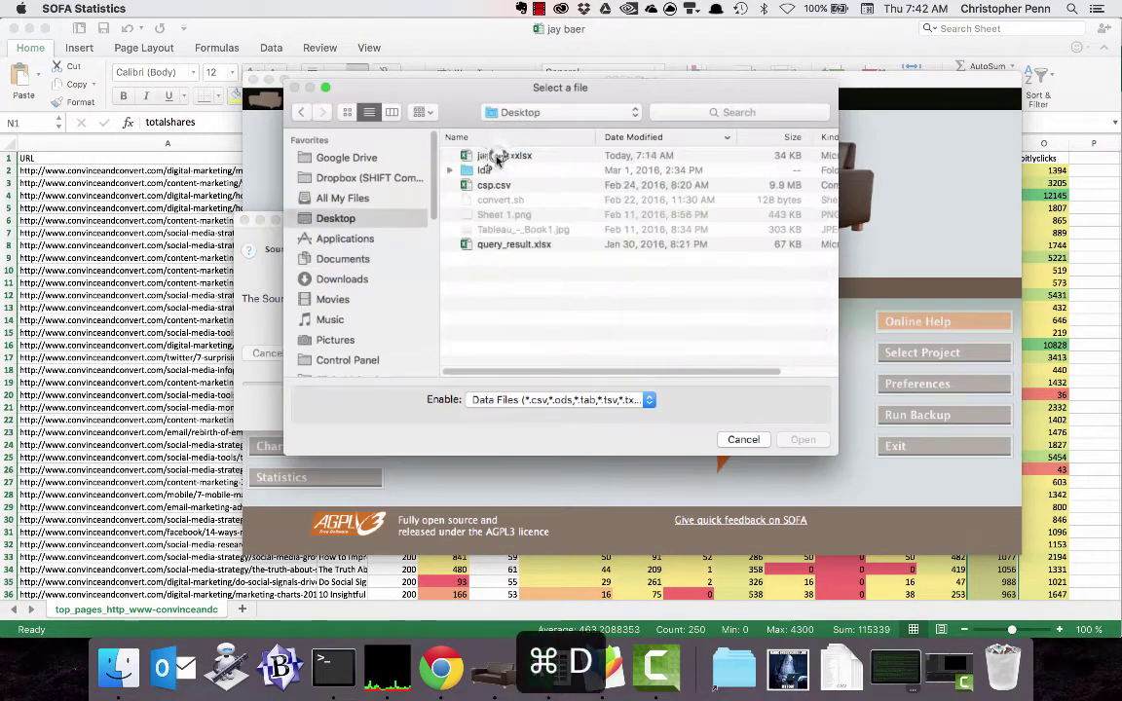
{"action": "left_click", "coordinate": [499, 157]}
{"action": "left_click", "coordinate": [798, 439]}
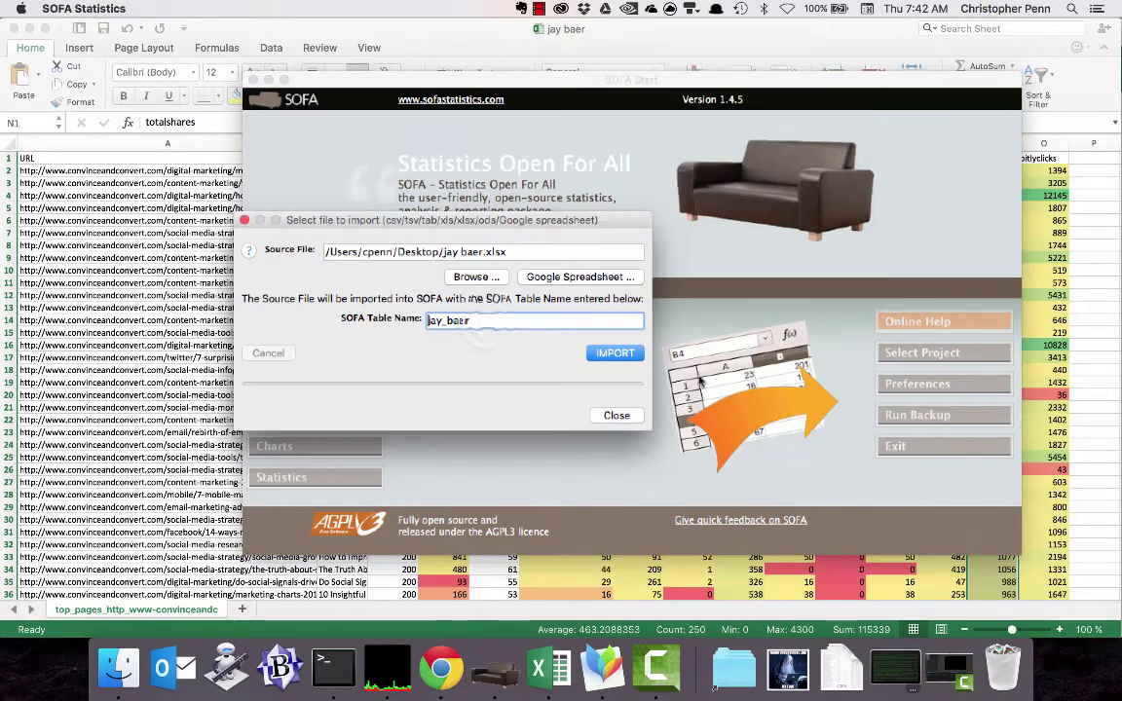
Name the table jay_baer_shares, replacing the rejected hyphenated name, and run the import
{"action": "left_click", "coordinate": [487, 321]}
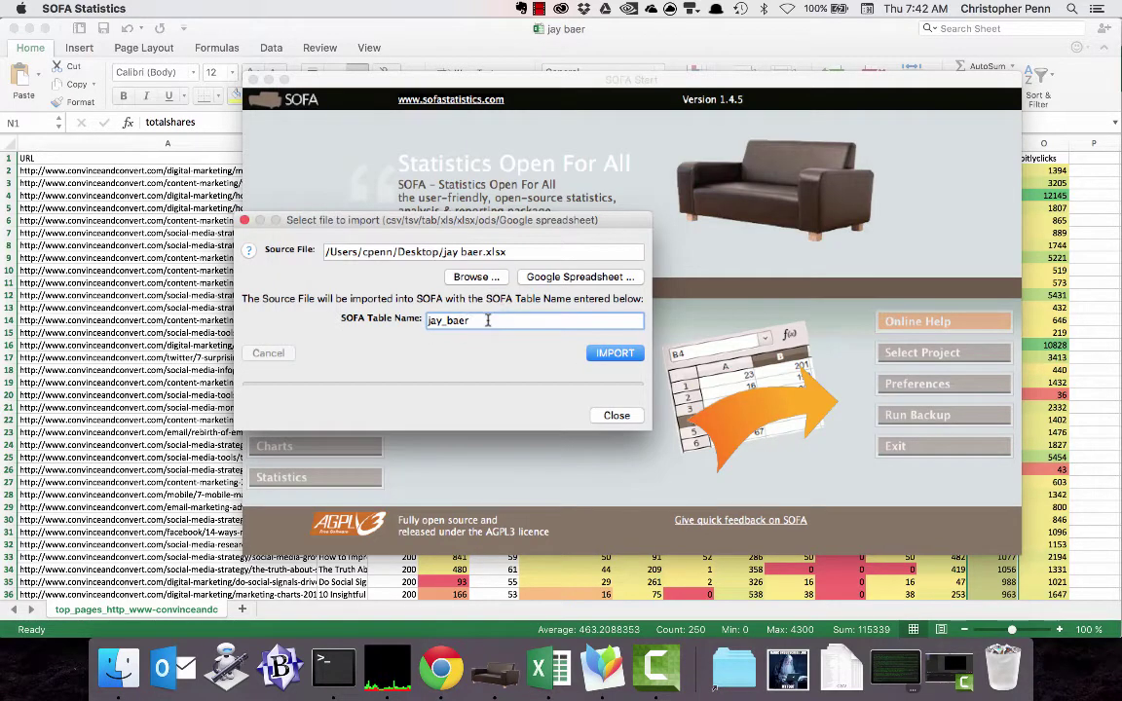
{"action": "type", "text": "-shares"}
{"action": "left_click", "coordinate": [615, 353]}
{"action": "key", "text": "Return"}
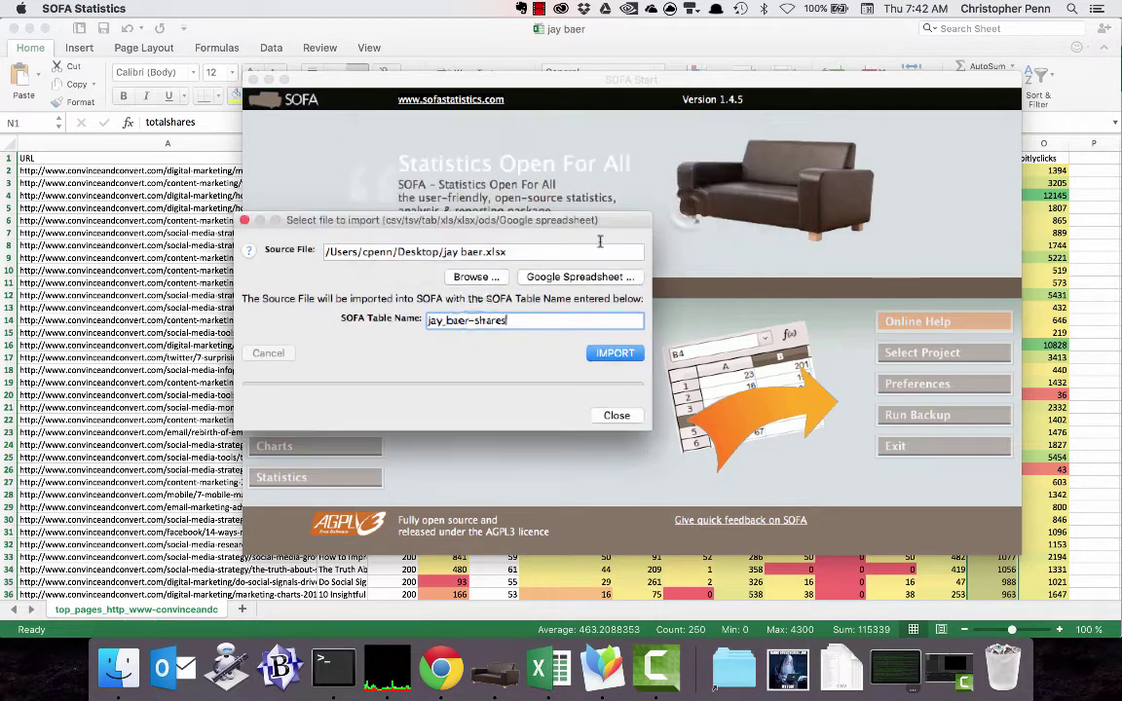
{"action": "left_click", "coordinate": [476, 320]}
{"action": "key", "text": "BackSpace"}
{"action": "type", "text": "_"}
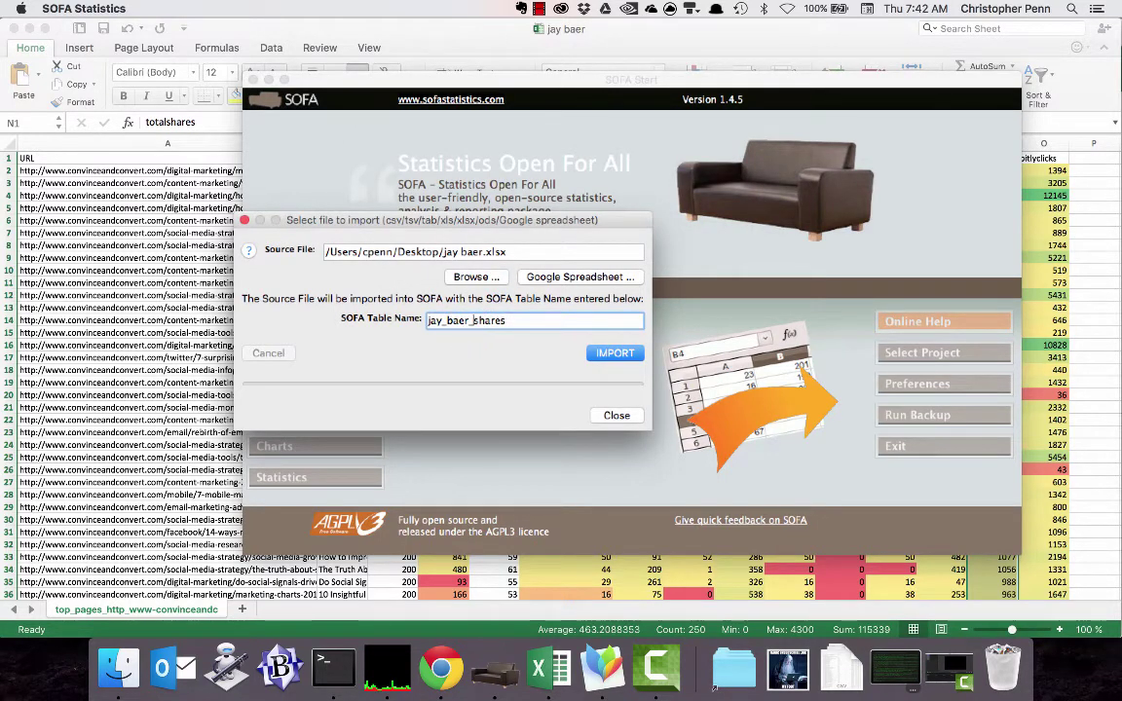
{"action": "left_click", "coordinate": [614, 353]}
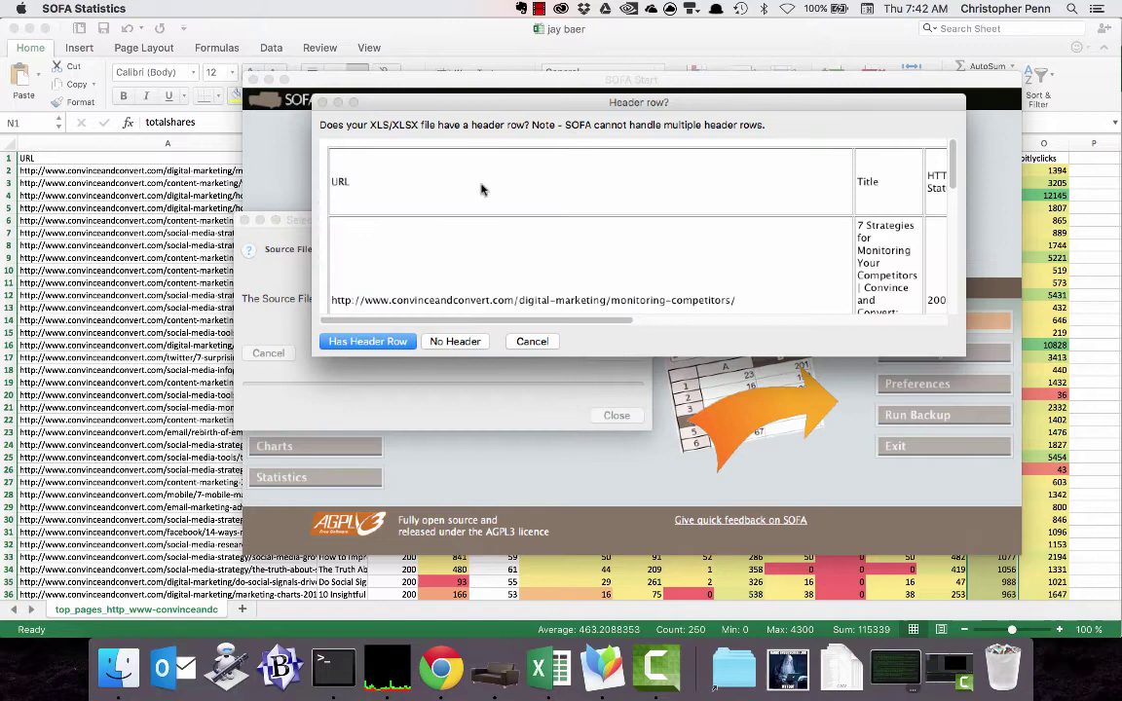
Confirm the header row, import HTTP_Status as text, and acknowledge the successful import
{"action": "left_click", "coordinate": [375, 341]}
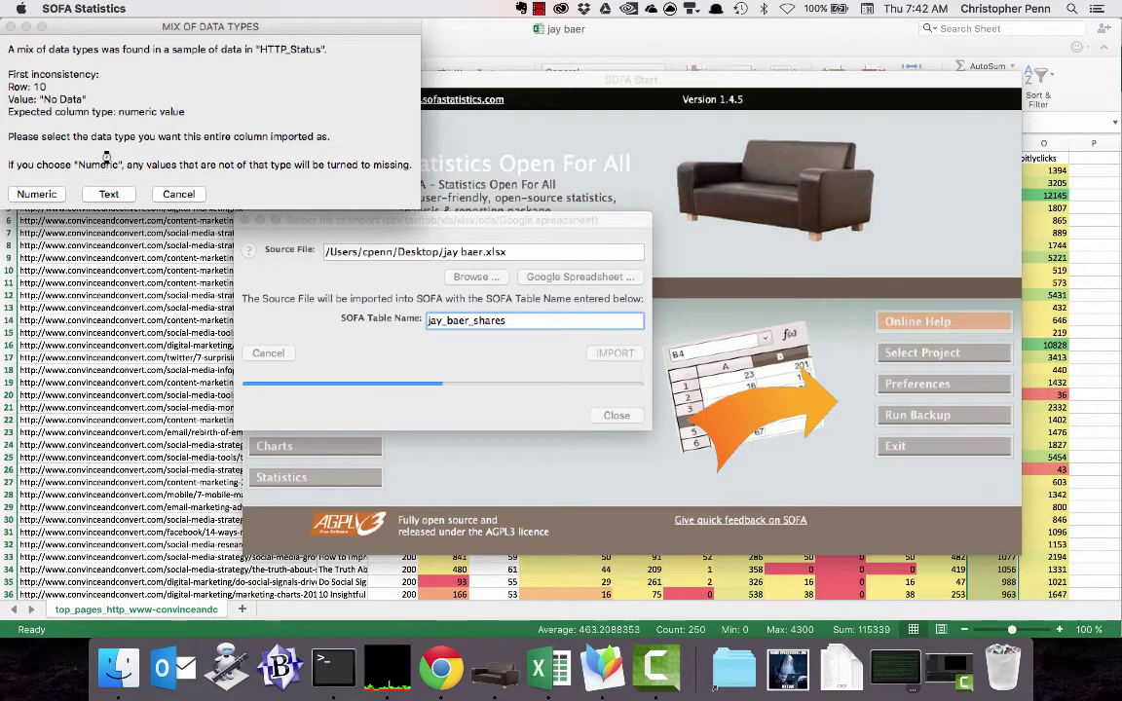
{"action": "left_click", "coordinate": [107, 194]}
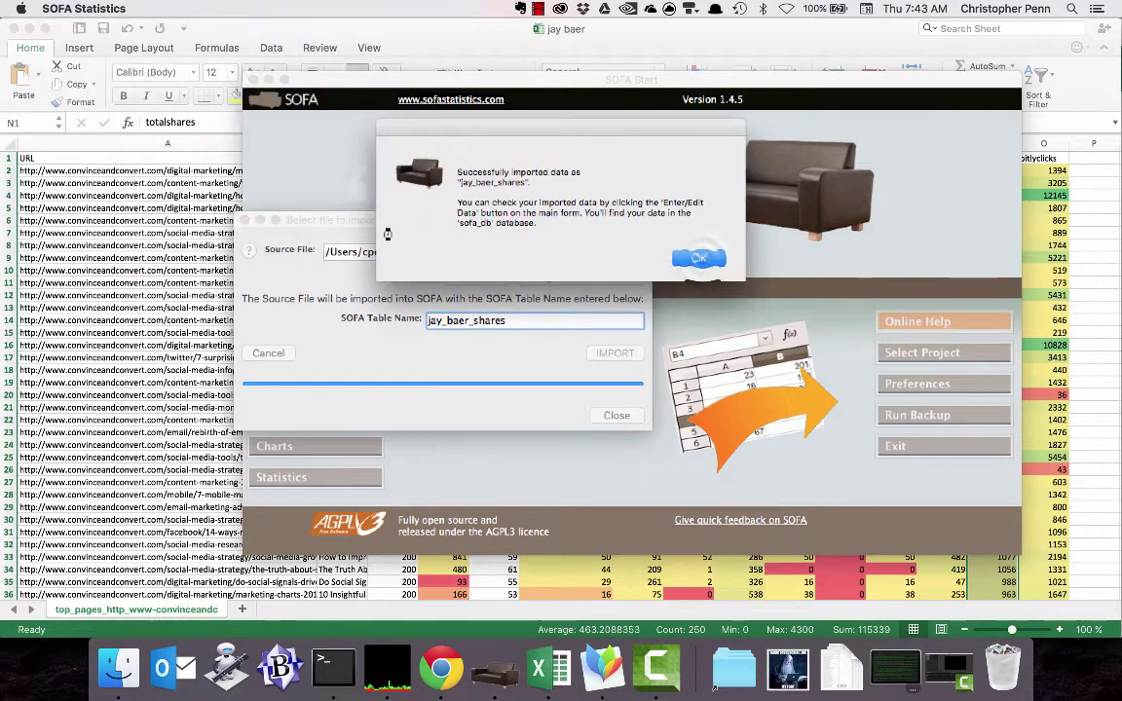
{"action": "left_click", "coordinate": [699, 258]}
Close the import window and select the HTTP Status column in the Excel spreadsheet
{"action": "left_click", "coordinate": [618, 420]}
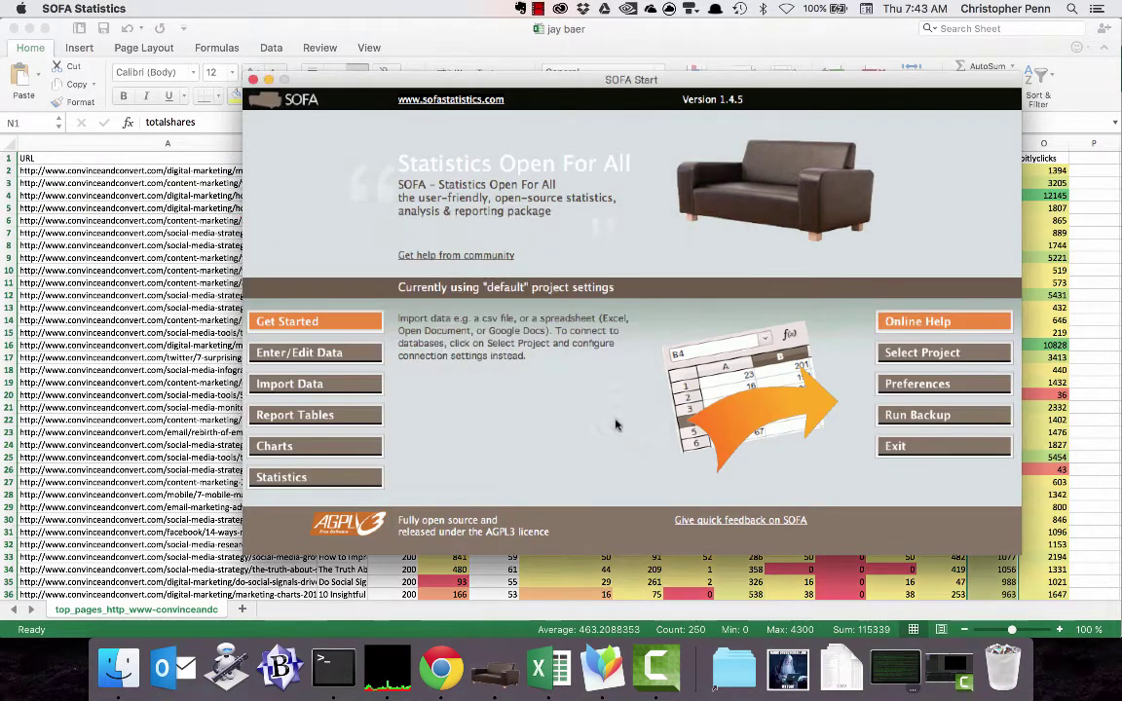
{"action": "left_click", "coordinate": [461, 551]}
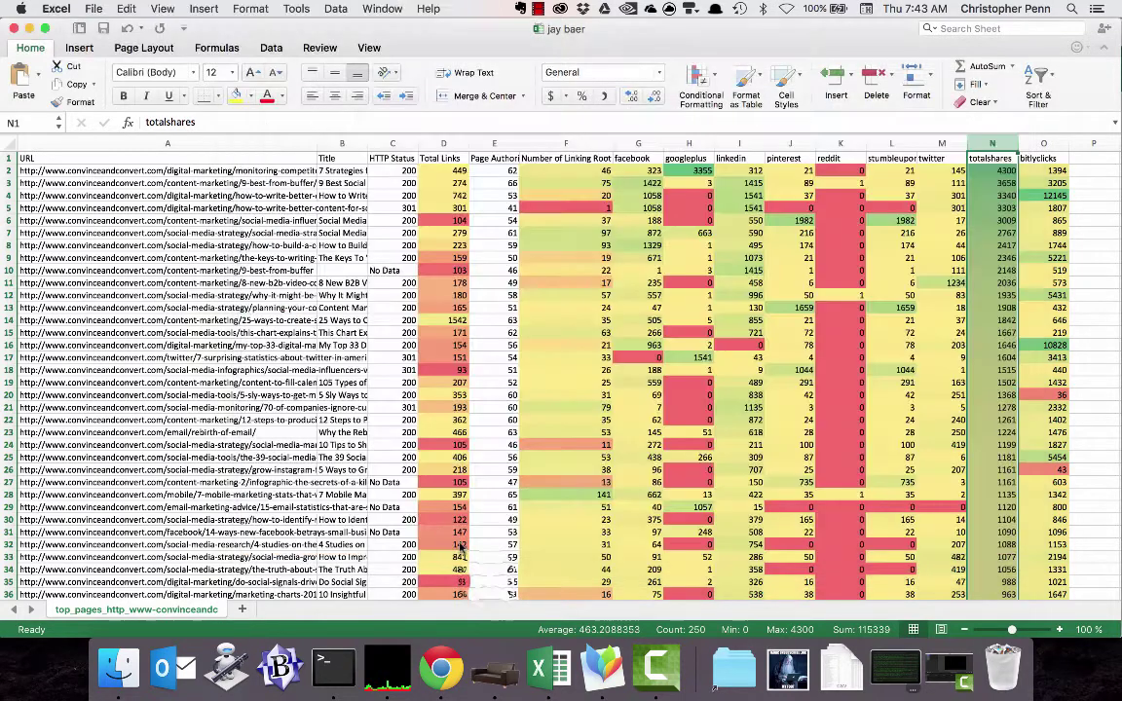
{"action": "left_click", "coordinate": [393, 143]}
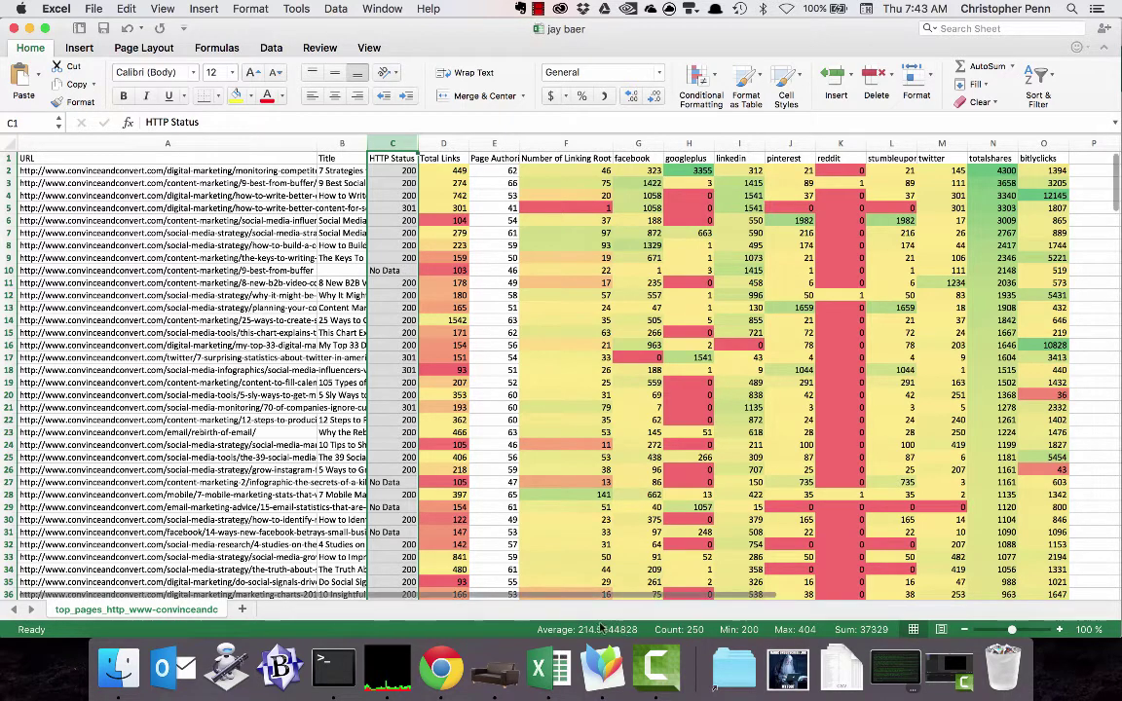
Open the jay_baer_shares table in SOFA, scroll across its columns, then close it
{"action": "left_click", "coordinate": [467, 670]}
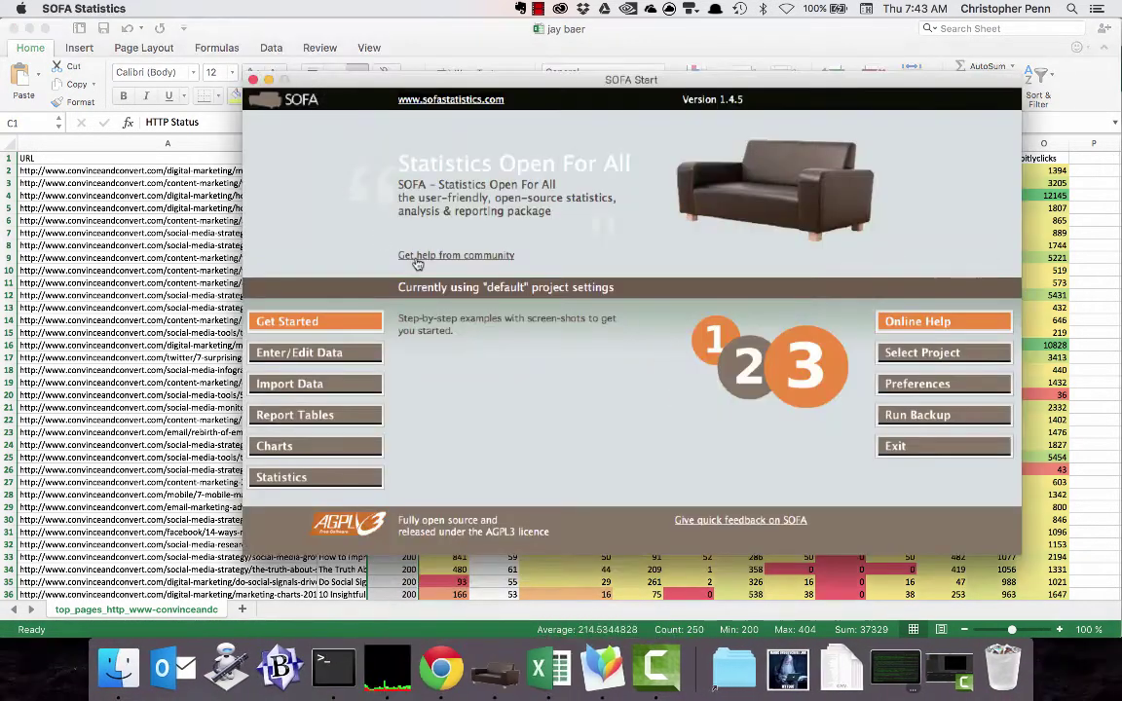
{"action": "left_click", "coordinate": [333, 353]}
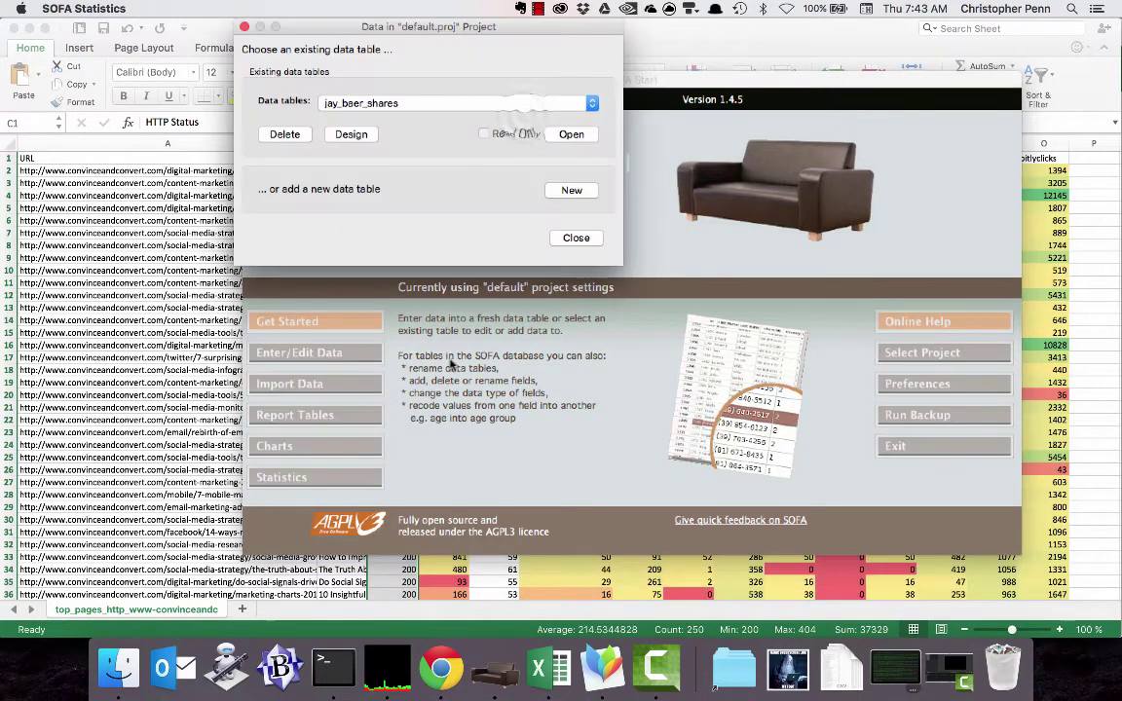
{"action": "left_click", "coordinate": [573, 136]}
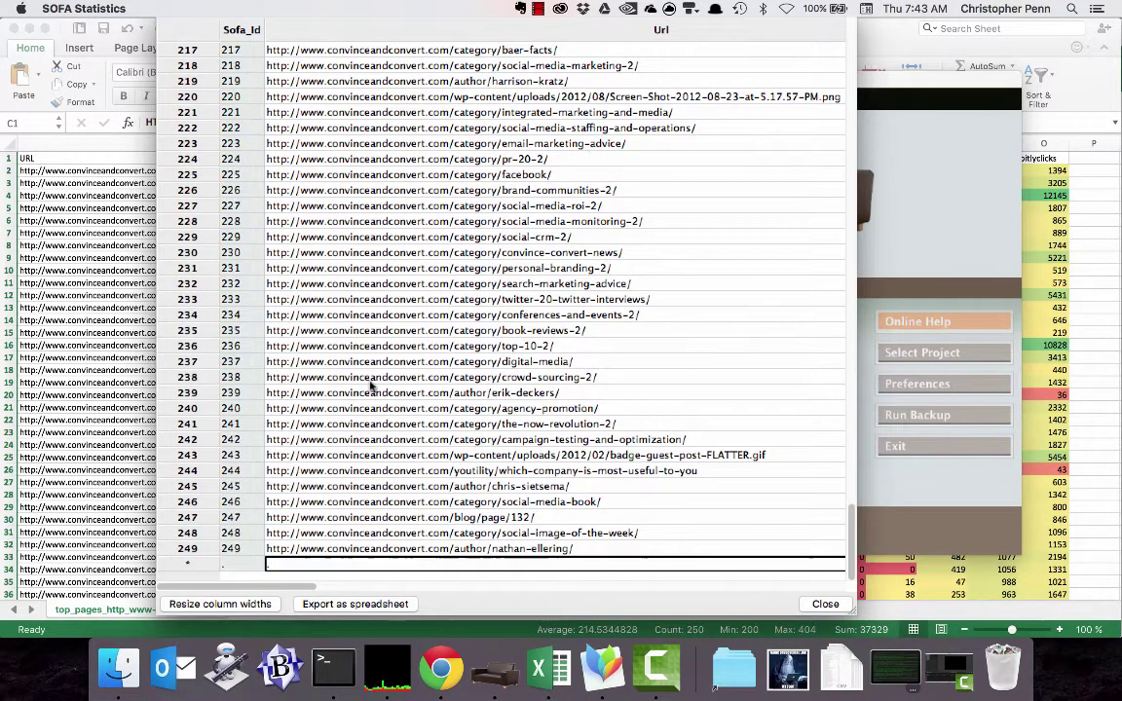
{"action": "left_click_drag", "start_coordinate": [283, 588], "coordinate": [780, 619]}
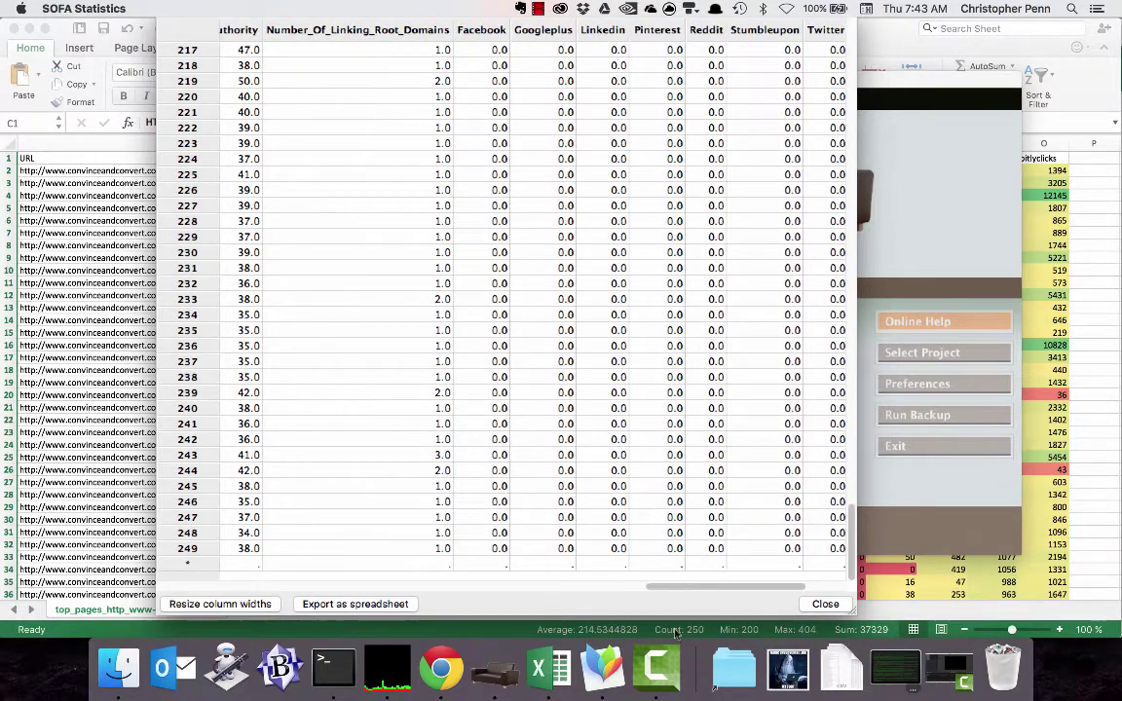
{"action": "left_click", "coordinate": [825, 604]}
{"action": "left_click", "coordinate": [577, 238]}
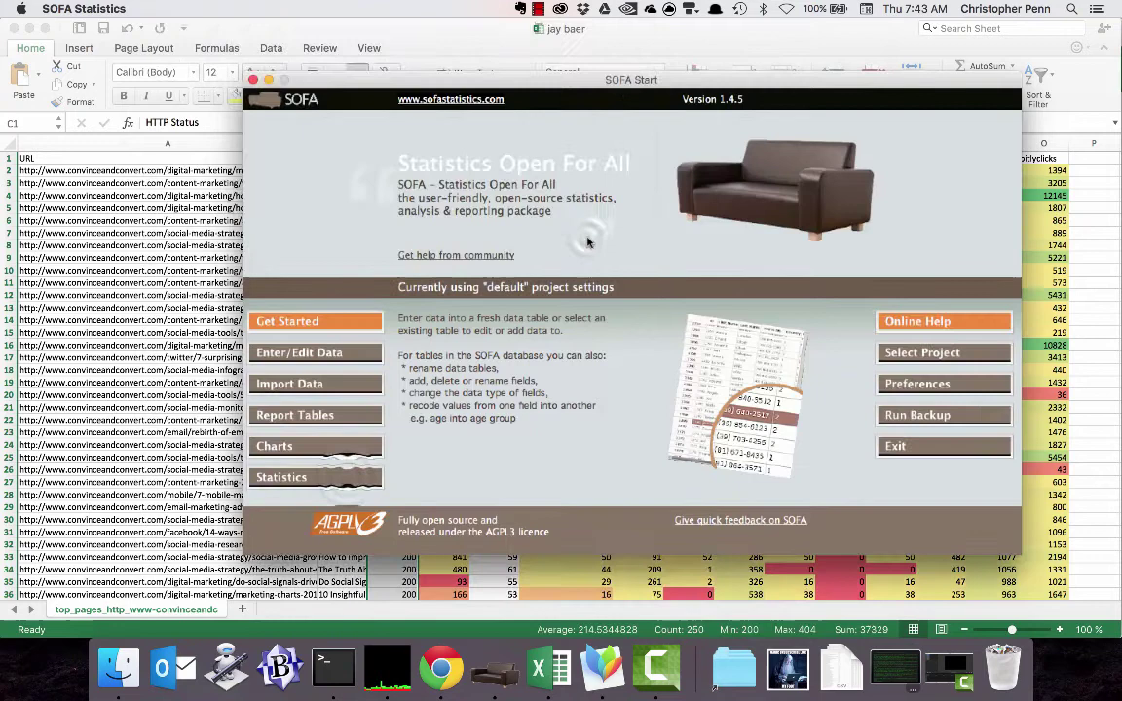
{"action": "left_click", "coordinate": [346, 479]}
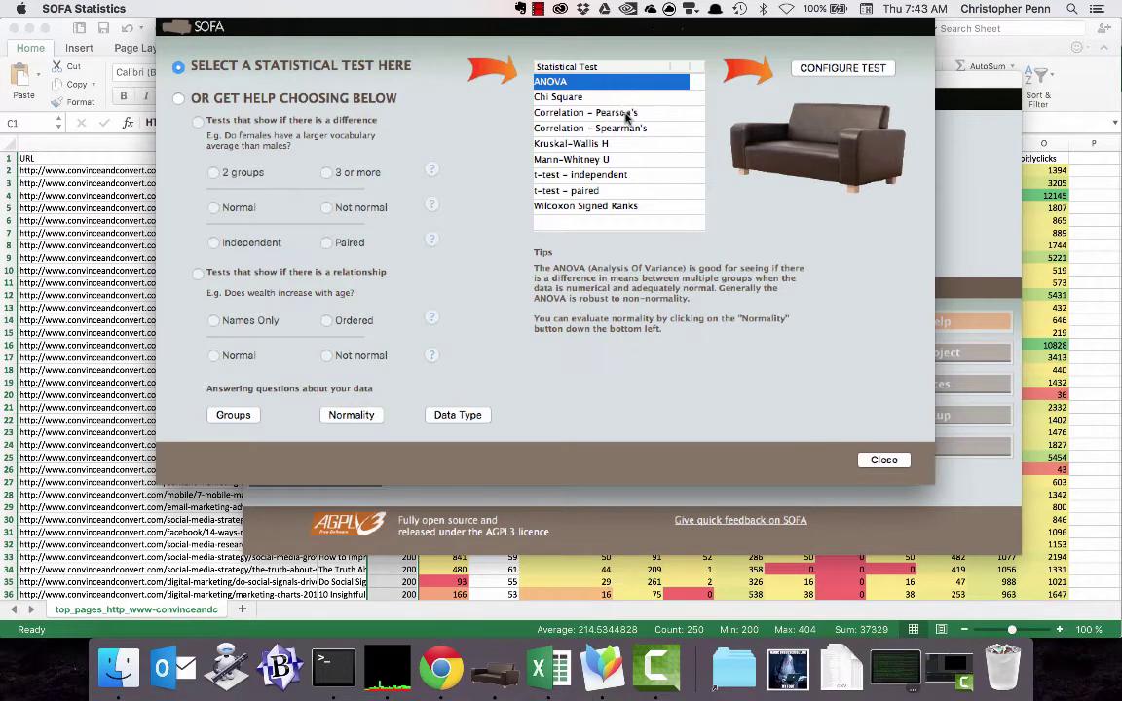
Compare Pearson's and Spearman's correlation tips, choose Spearman's, then select cell J4 in Excel
{"action": "left_click", "coordinate": [626, 114]}
{"action": "left_click", "coordinate": [625, 128]}
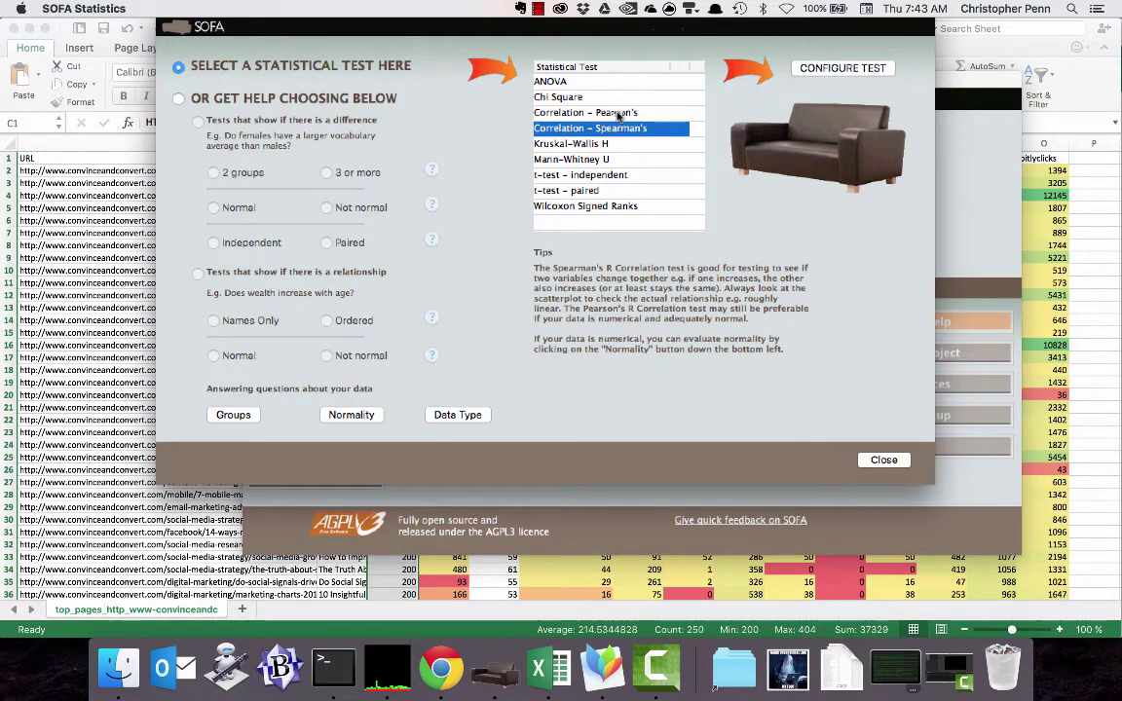
{"action": "left_click", "coordinate": [618, 114]}
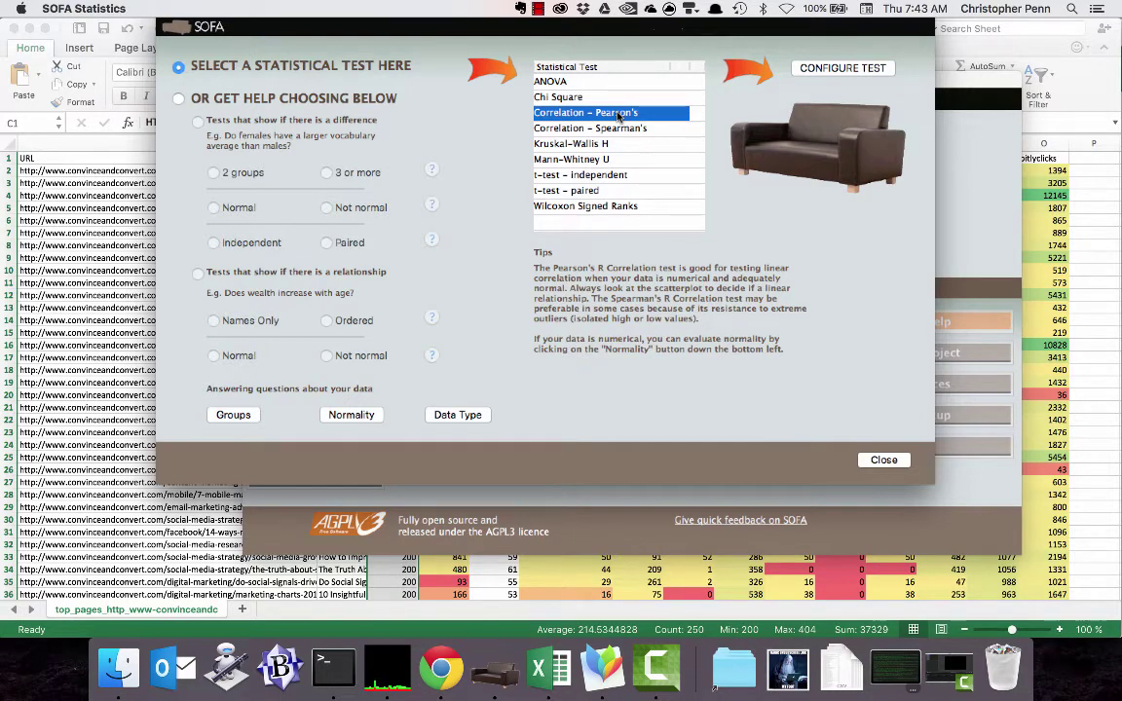
{"action": "left_click", "coordinate": [625, 128]}
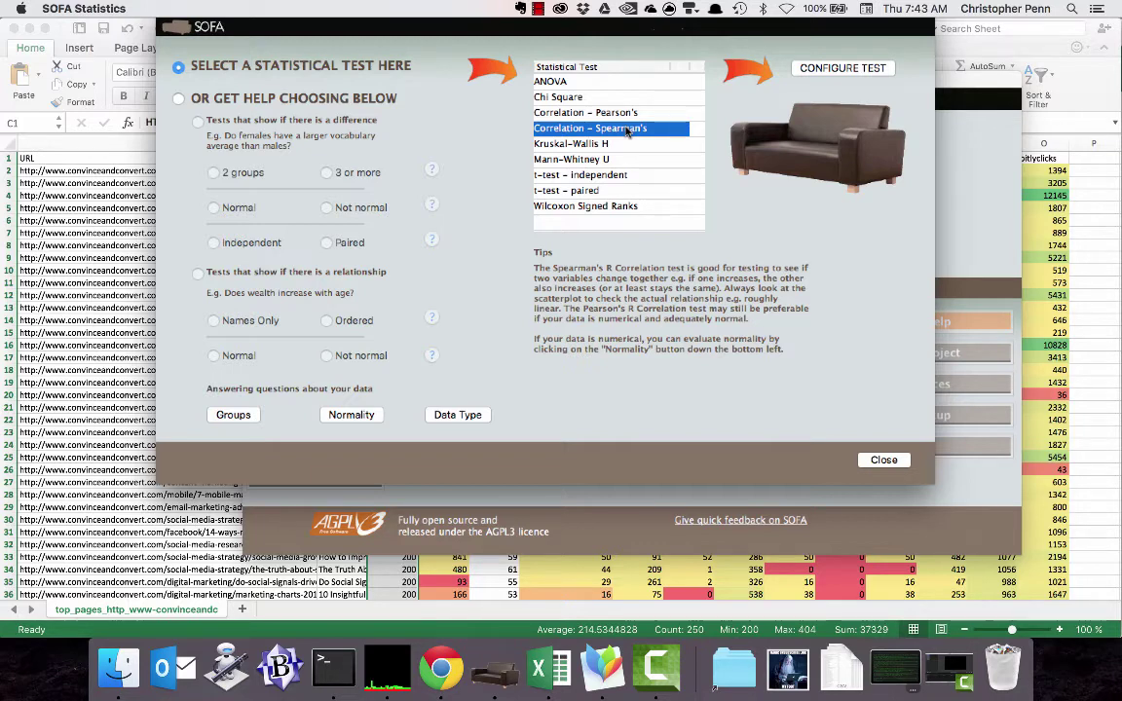
{"action": "left_click", "coordinate": [90, 185]}
{"action": "left_click", "coordinate": [794, 197]}
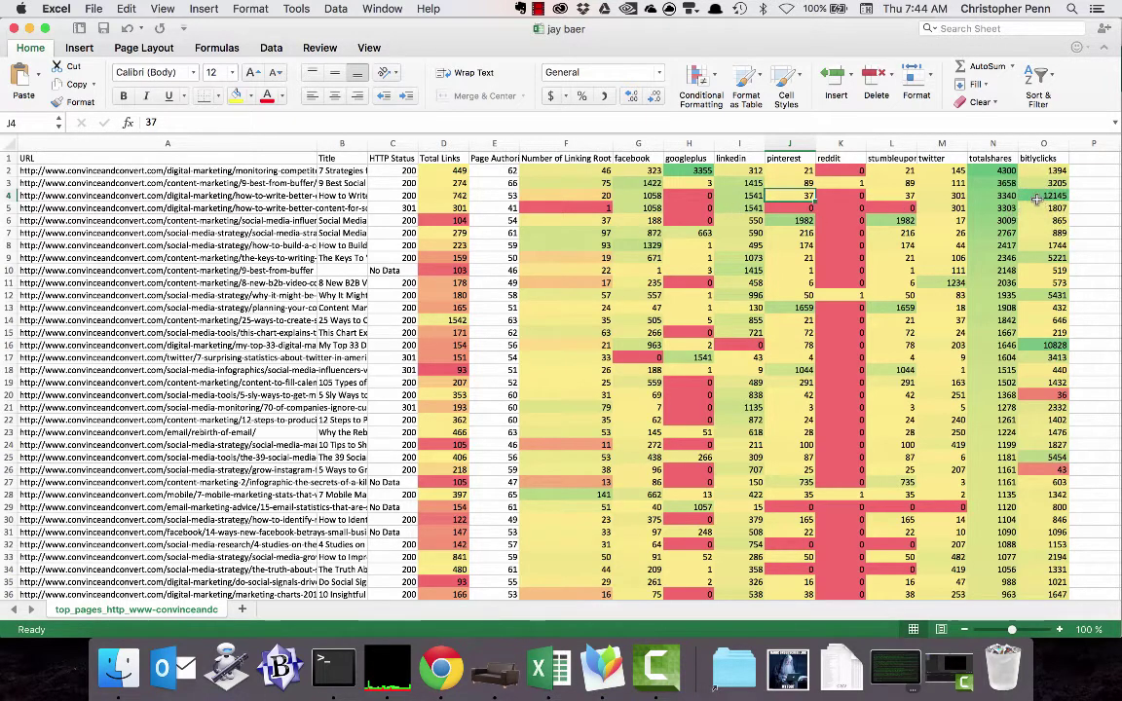
Move along row 4 to the bitlyclicks value, then return to SOFA's test chooser
{"action": "key", "text": "Right"}
{"action": "key", "text": "Right"}
{"action": "key", "text": "Right"}
{"action": "key", "text": "Right"}
{"action": "key", "text": "Right"}
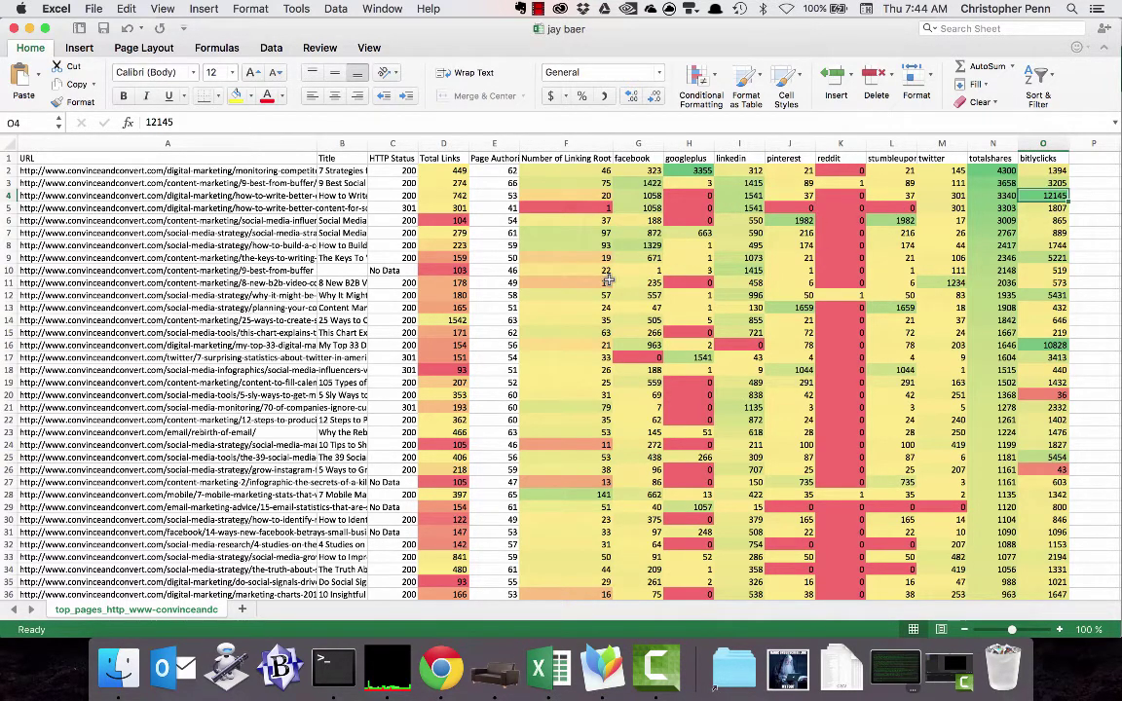
{"action": "key", "text": "super+Tab"}
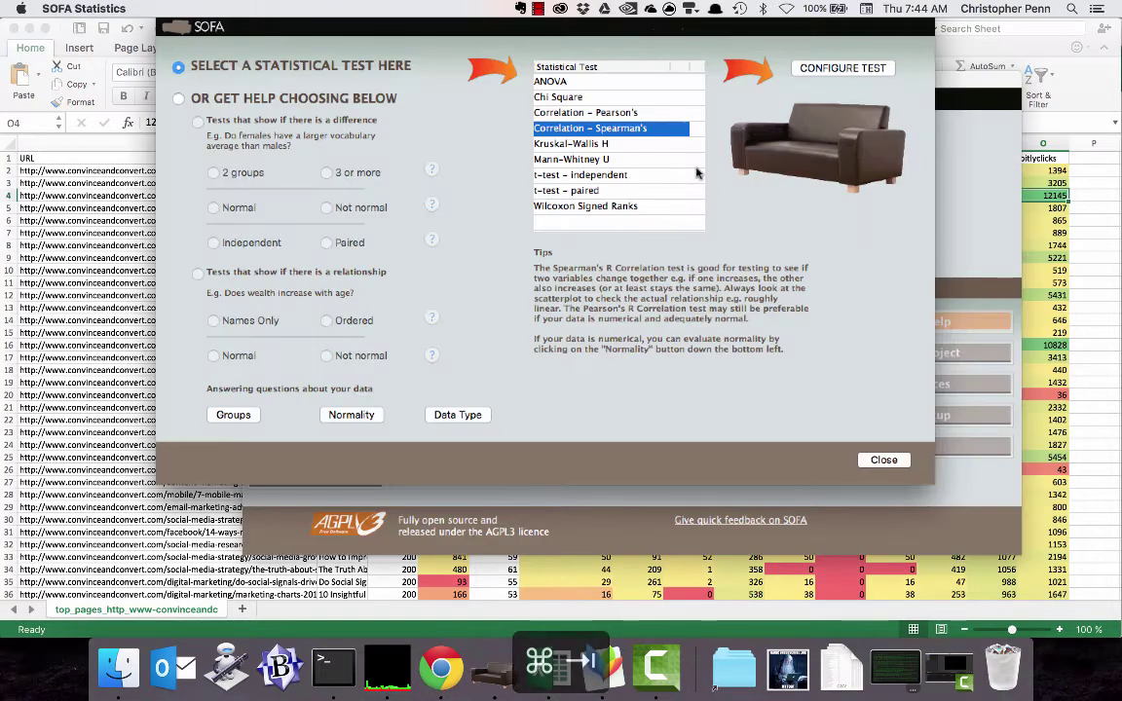
Configure a Spearman's test pairing Total_Links as Group A with Totalshares as Group B
{"action": "left_click", "coordinate": [857, 68]}
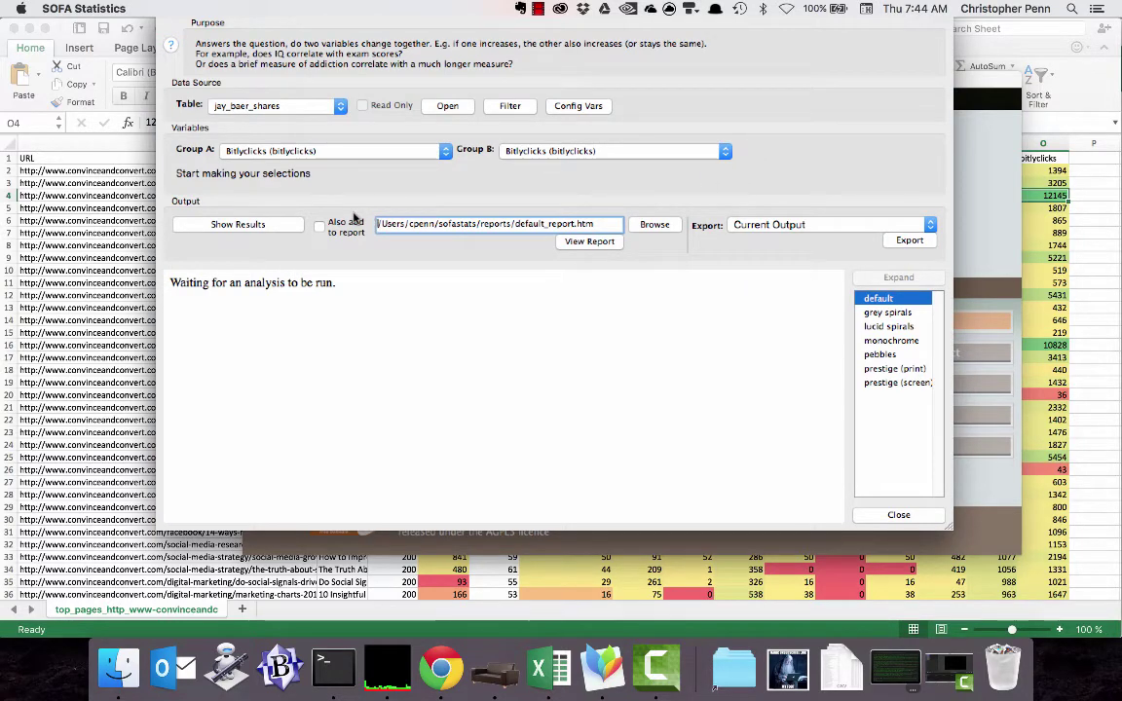
{"action": "left_click", "coordinate": [371, 151]}
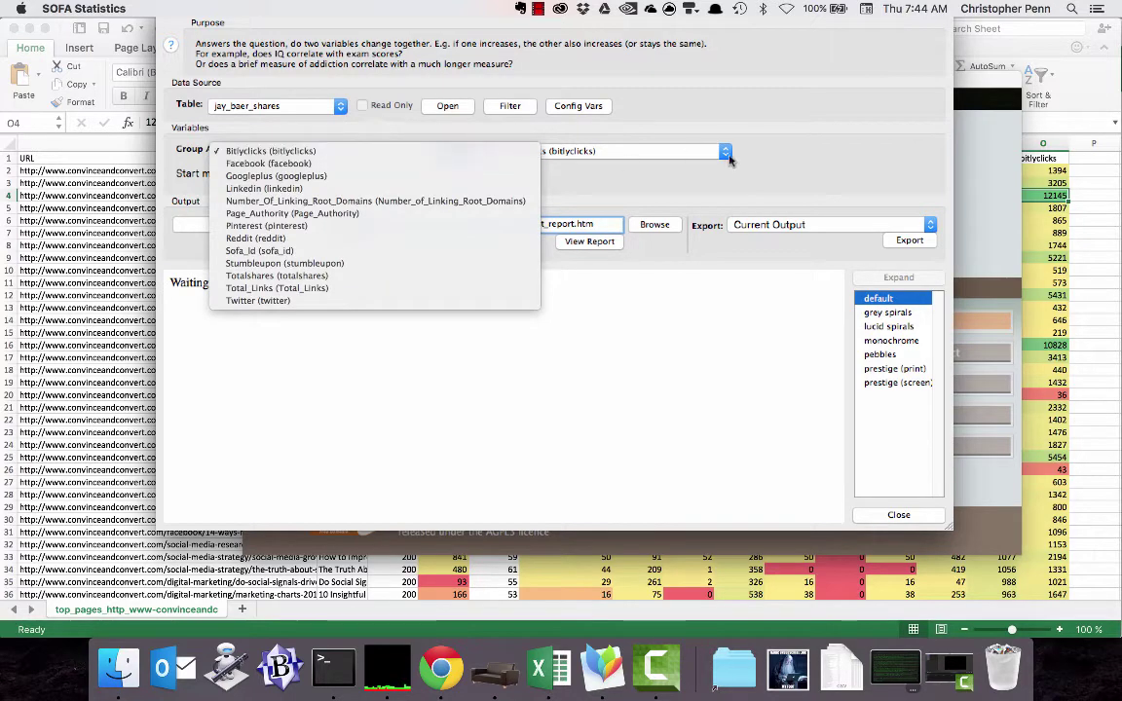
{"action": "left_click", "coordinate": [468, 289]}
{"action": "left_click", "coordinate": [582, 149]}
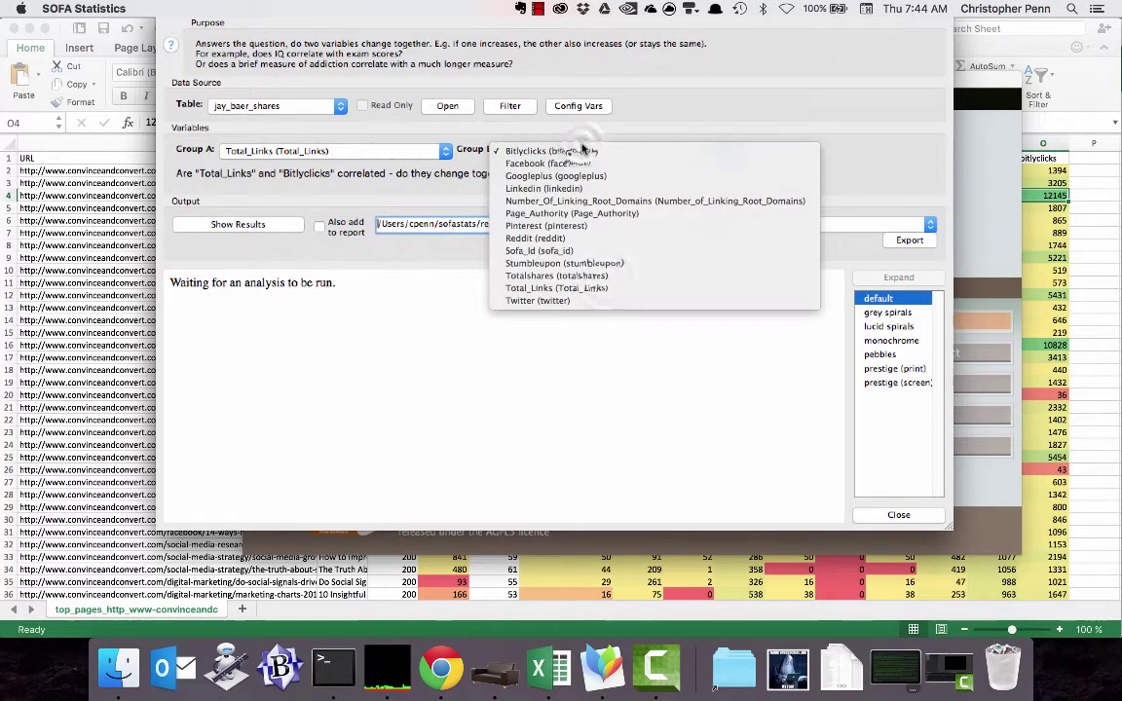
{"action": "left_click", "coordinate": [584, 277]}
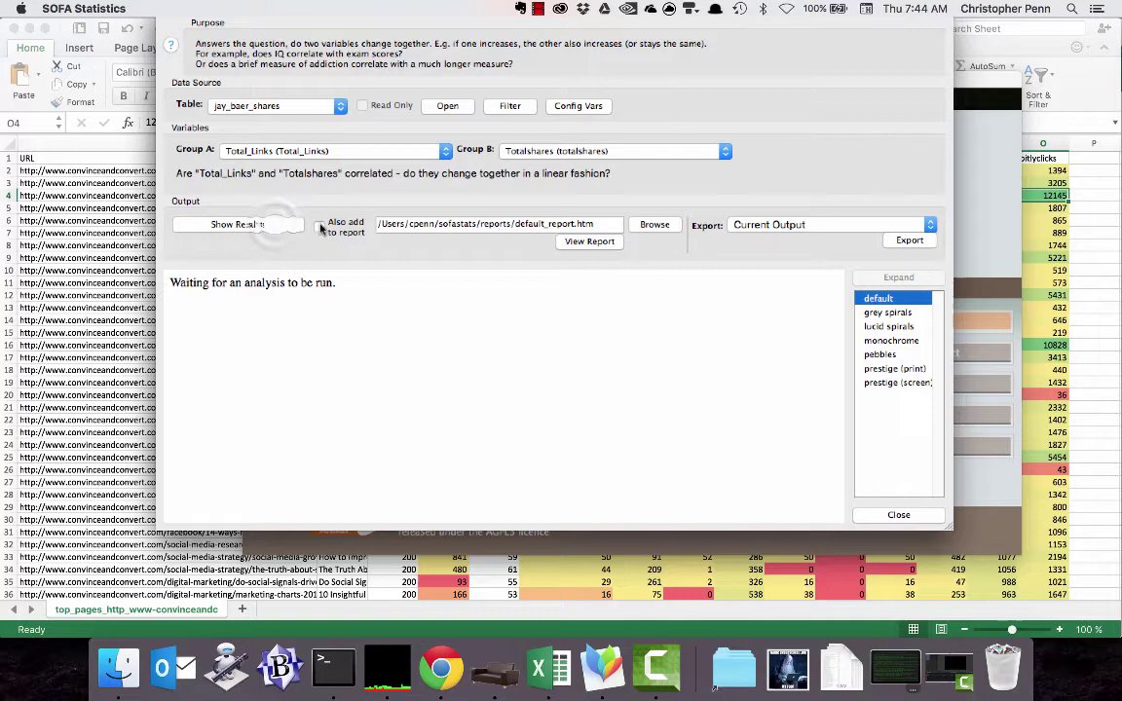
Show the Total_Links vs Totalshares results and highlight the 0.018 p value in the report
{"action": "left_click", "coordinate": [248, 224]}
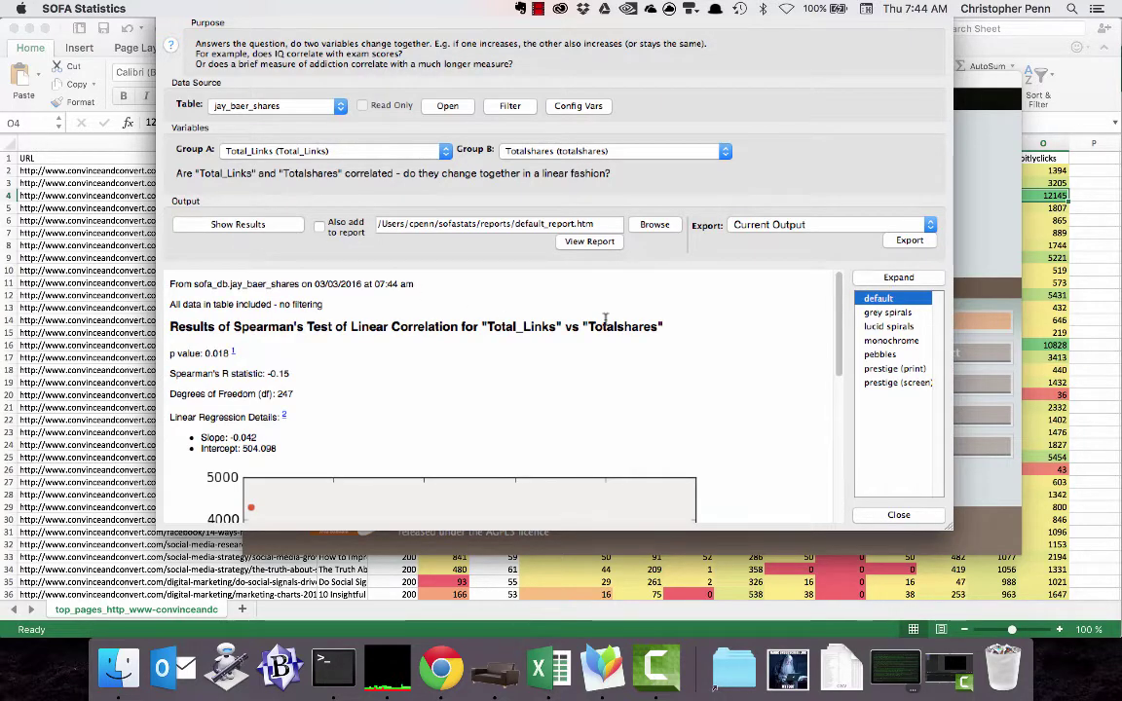
{"action": "scroll", "coordinate": [613, 319], "scroll_direction": "down", "scroll_amount": 5}
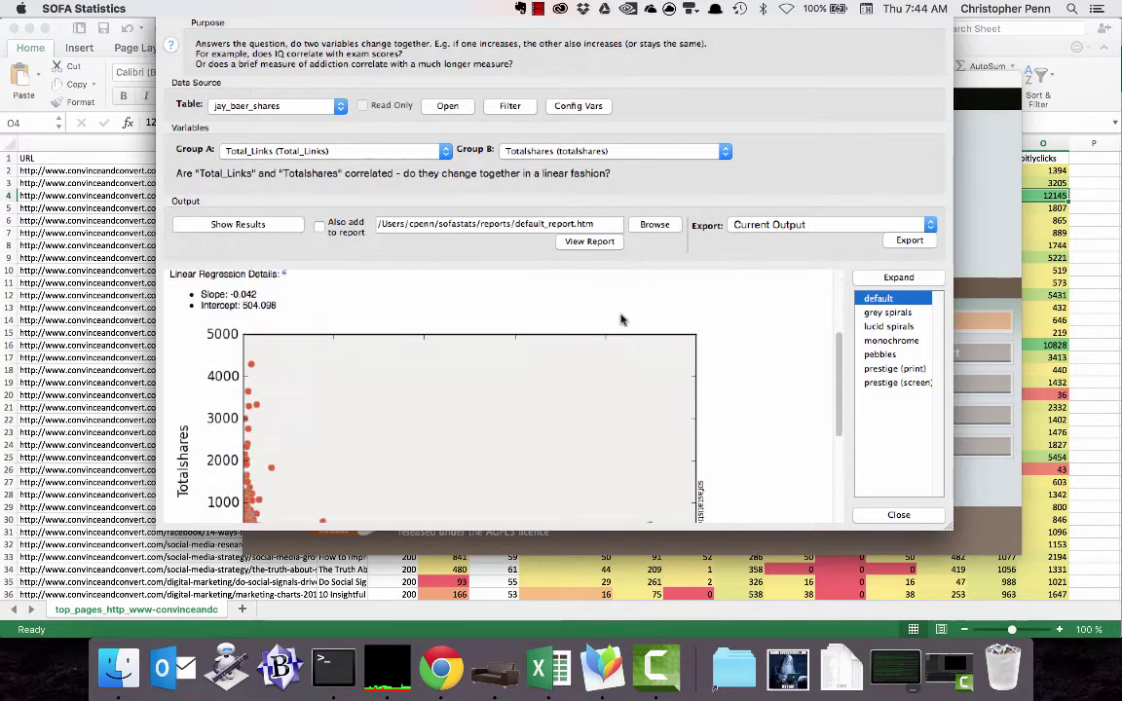
{"action": "scroll", "coordinate": [621, 320], "scroll_direction": "down", "scroll_amount": 5}
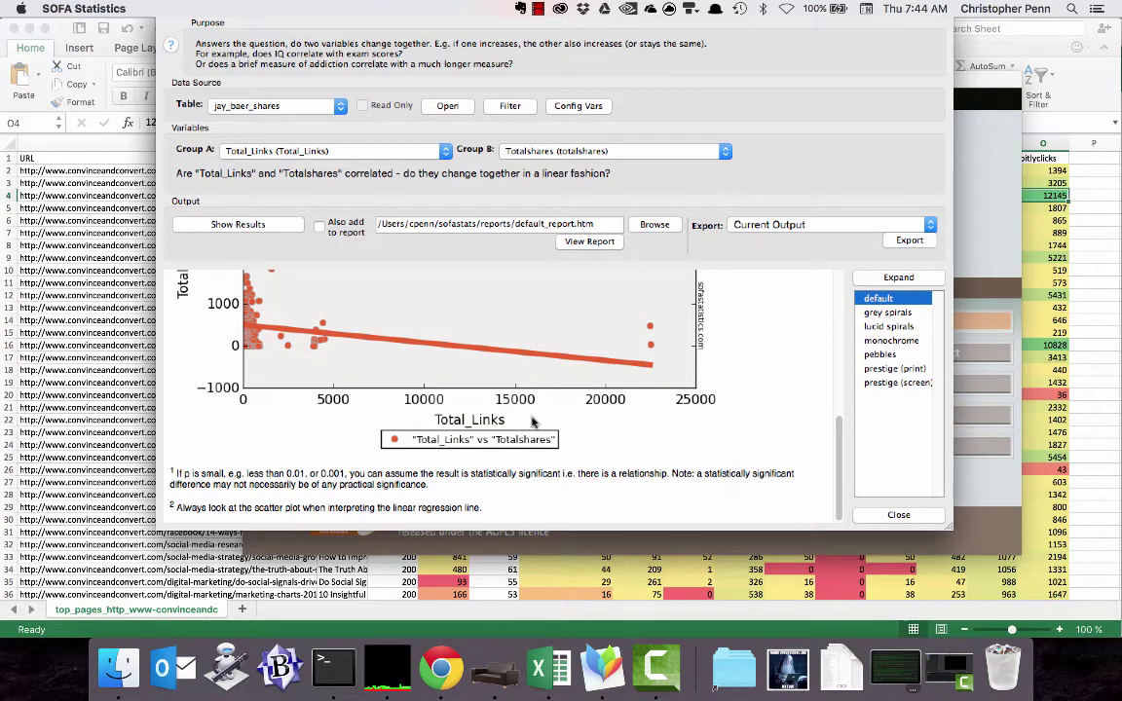
{"action": "scroll", "coordinate": [585, 414], "scroll_direction": "up", "scroll_amount": 3}
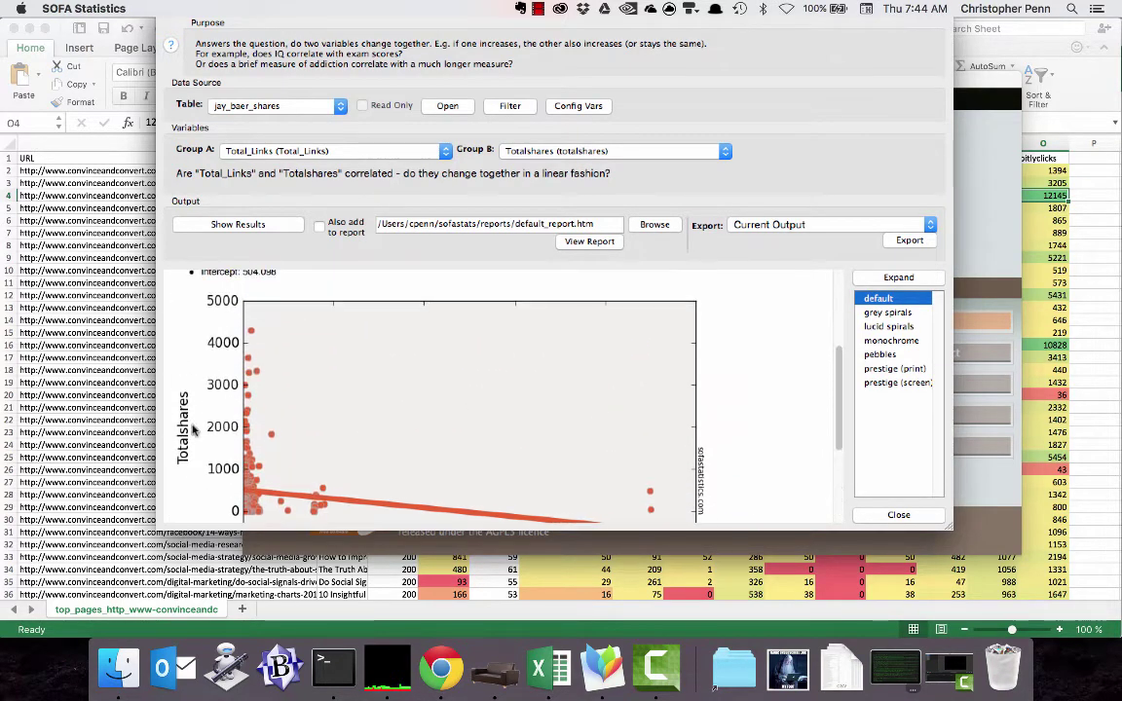
{"action": "scroll", "coordinate": [224, 384], "scroll_direction": "down", "scroll_amount": 5}
{"action": "scroll", "coordinate": [255, 387], "scroll_direction": "up", "scroll_amount": 10}
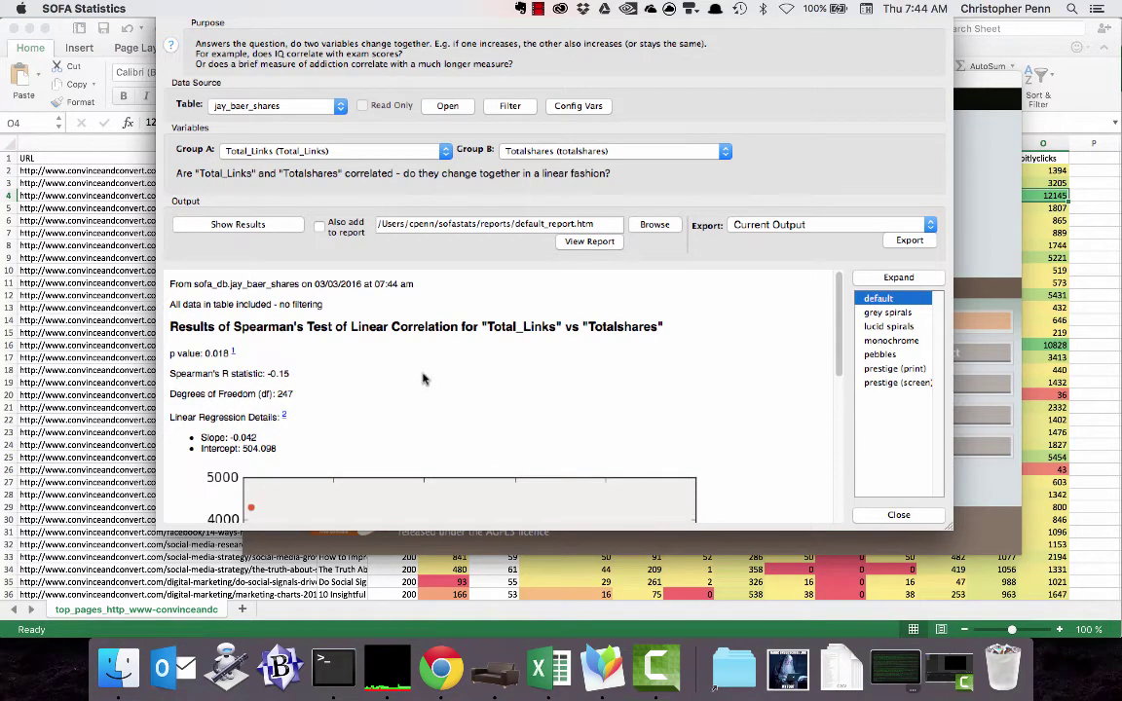
{"action": "triple_click", "coordinate": [168, 363]}
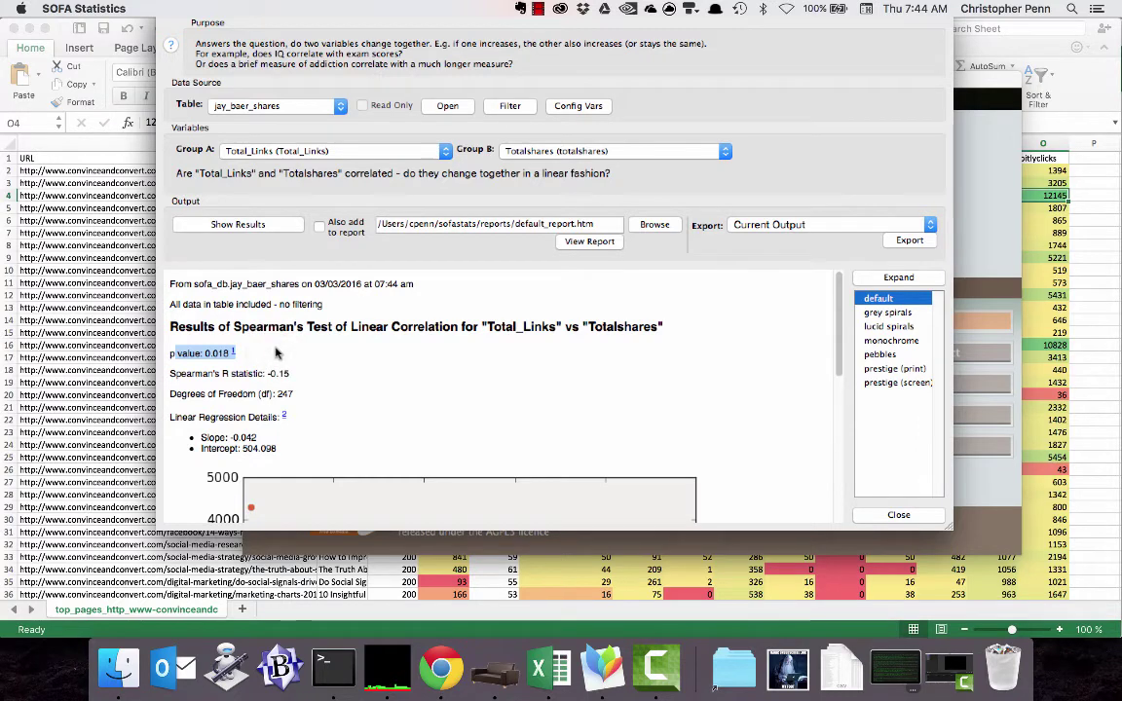
{"action": "left_click", "coordinate": [275, 353]}
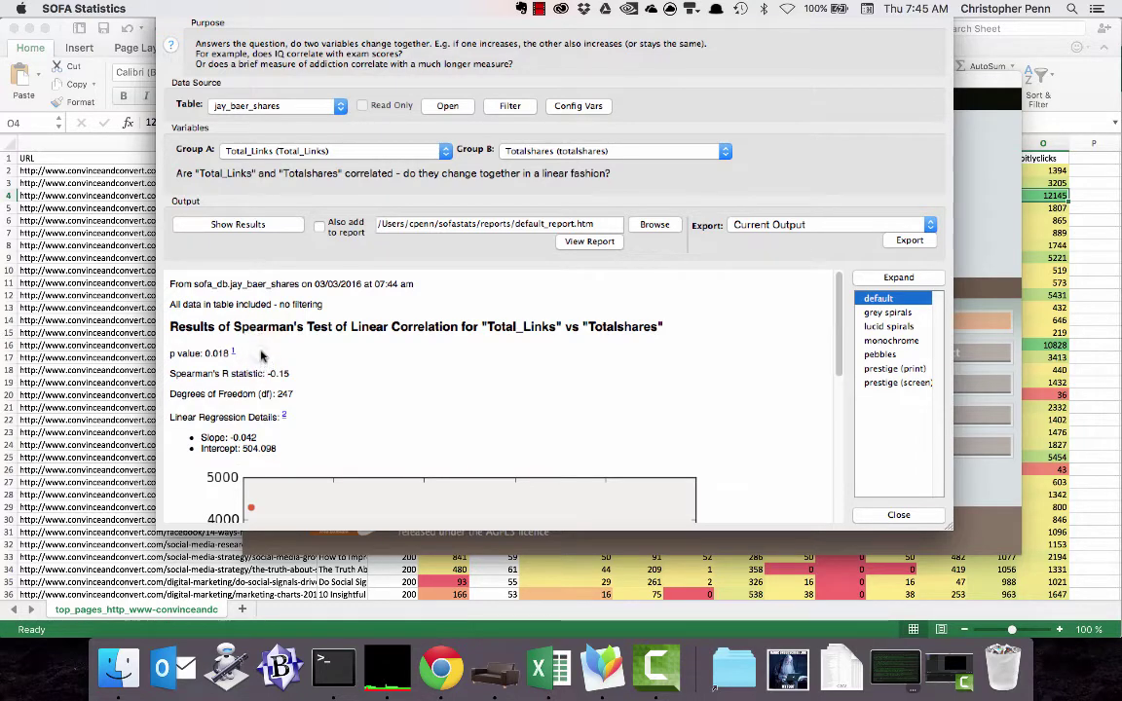
{"action": "left_click_drag", "start_coordinate": [261, 356], "coordinate": [171, 354]}
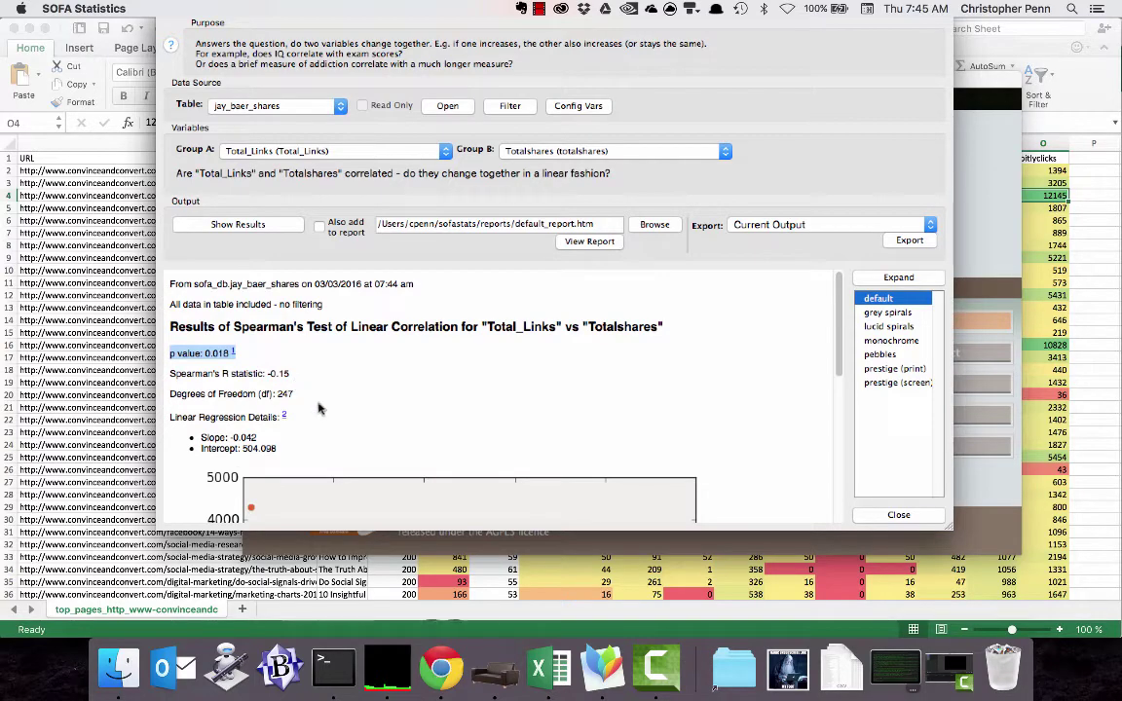
Consult the Minitab p-value article and the mind map's Look at the p value step
{"action": "left_click", "coordinate": [443, 648]}
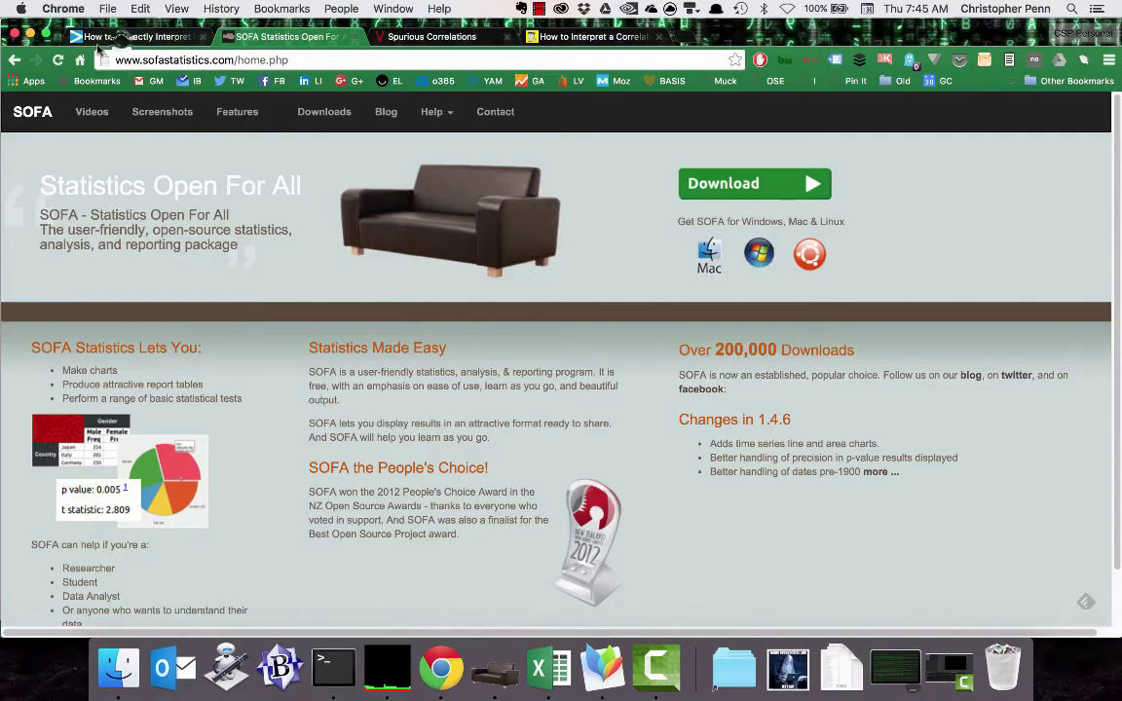
{"action": "left_click", "coordinate": [117, 36]}
{"action": "scroll", "coordinate": [339, 222], "scroll_direction": "up", "scroll_amount": 10}
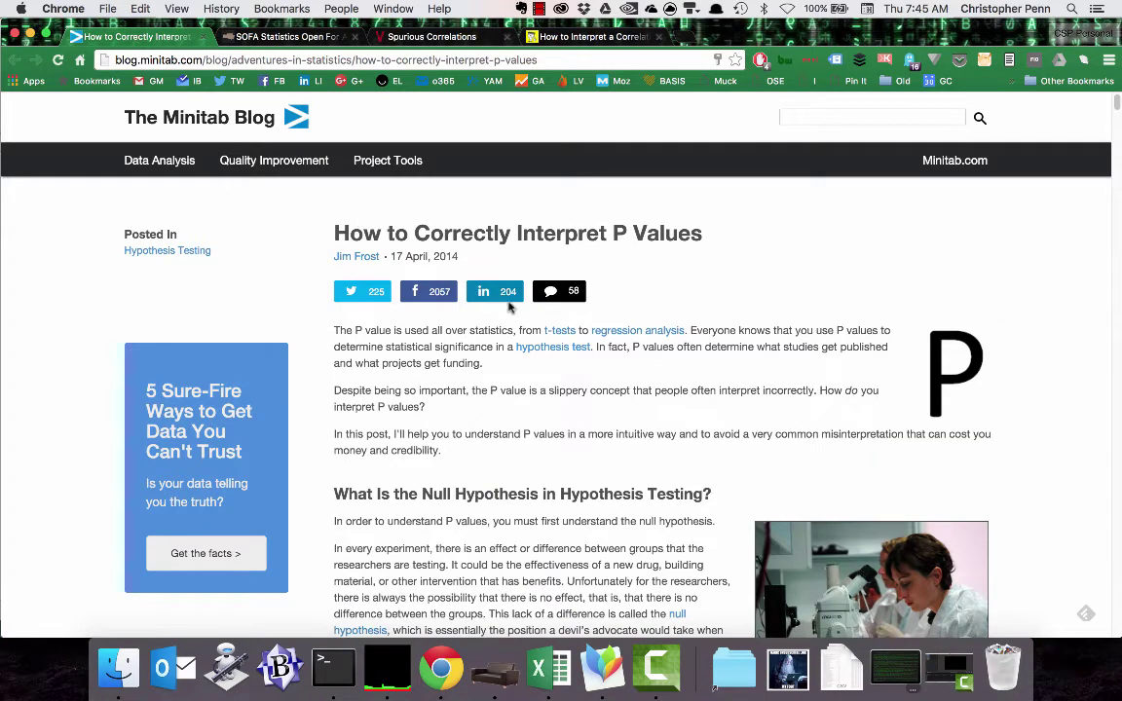
{"action": "left_click", "coordinate": [594, 665]}
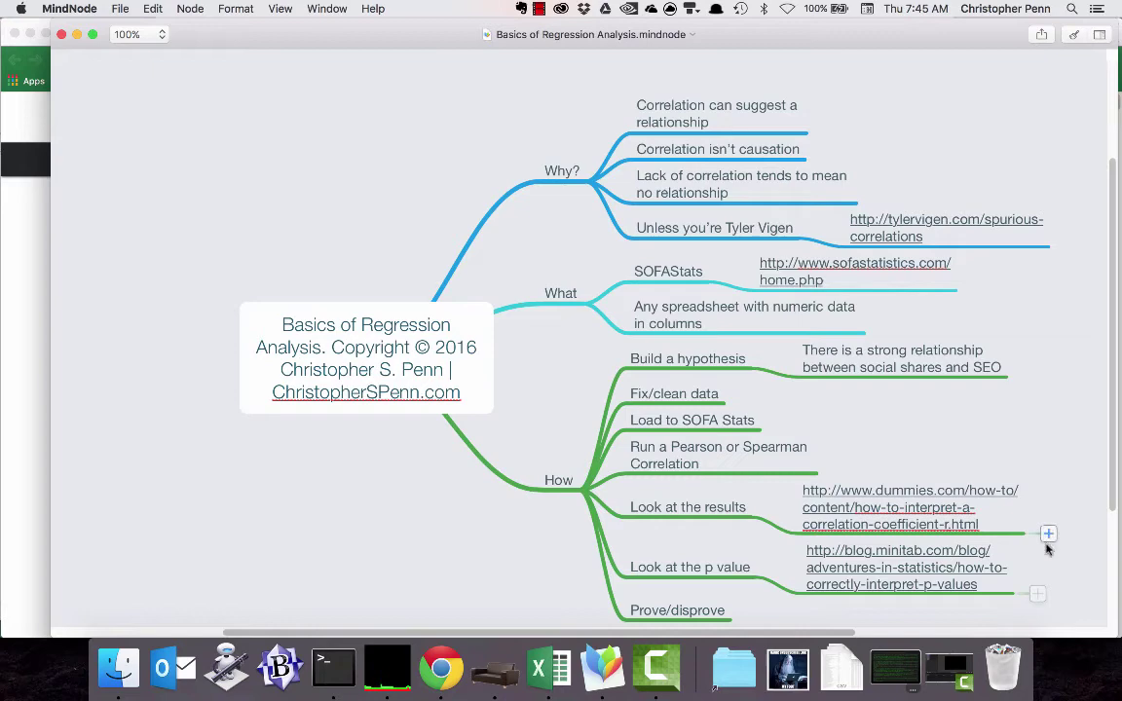
{"action": "left_click", "coordinate": [712, 570]}
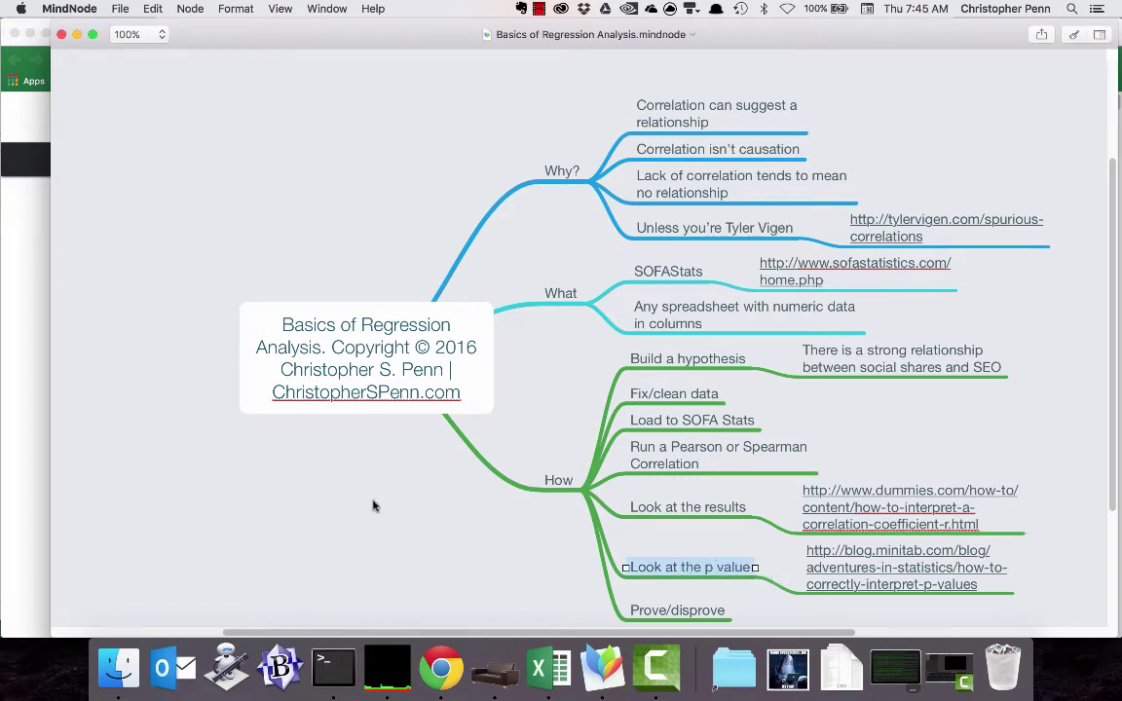
{"action": "key", "text": "super+Tab"}
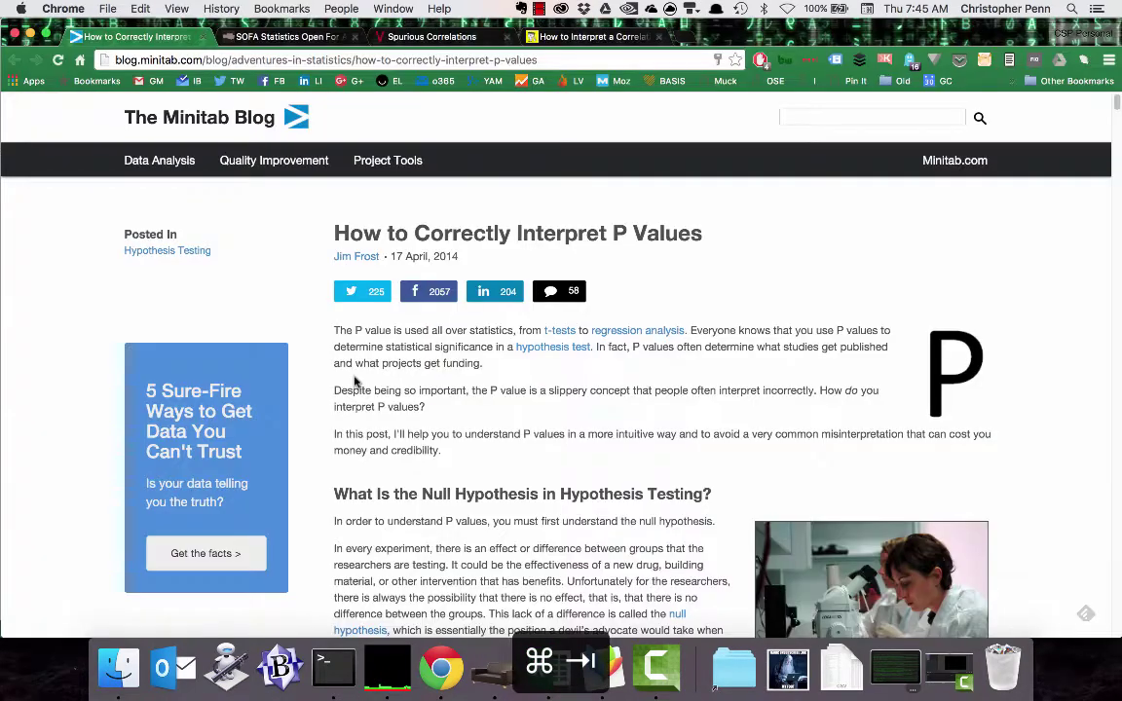
Highlight the Spearman's R of -0.15 in the SOFA report, then return to Chrome
{"action": "left_click", "coordinate": [494, 676]}
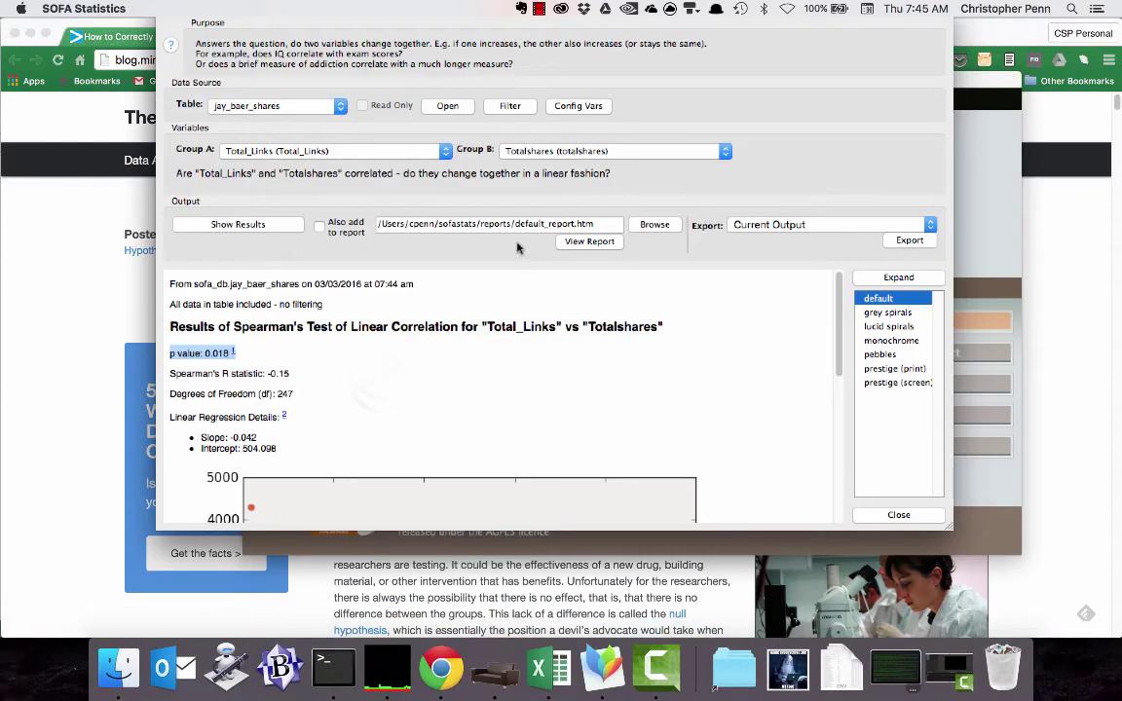
{"action": "left_click_drag", "start_coordinate": [289, 374], "coordinate": [267, 374]}
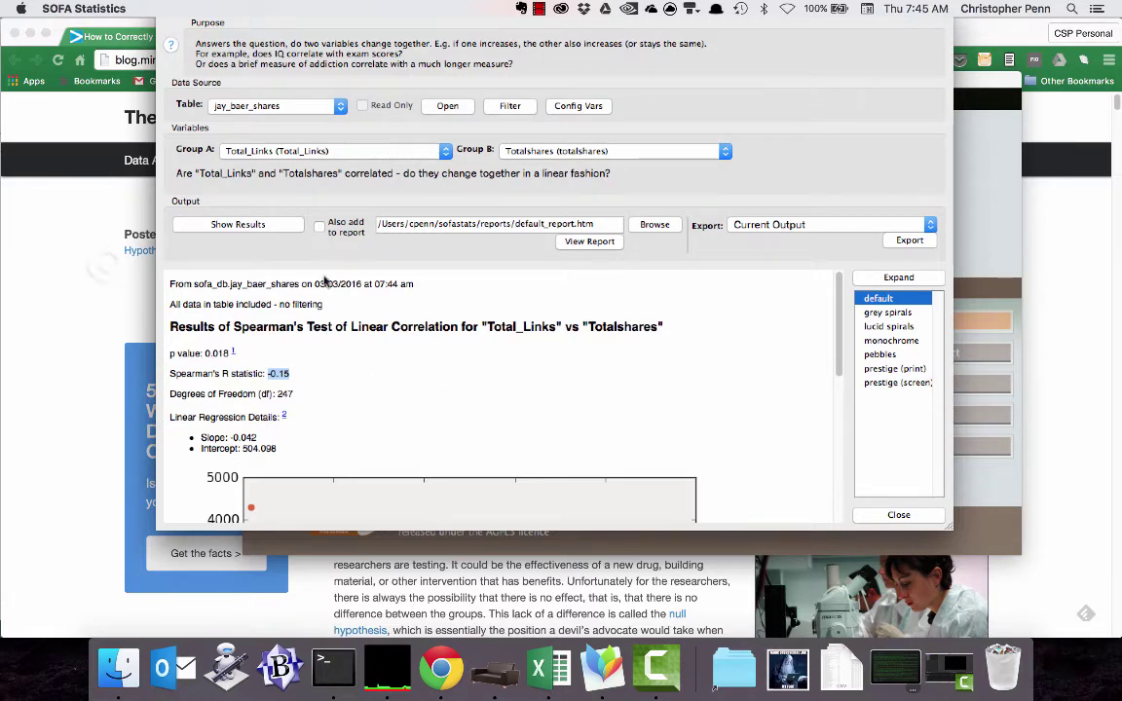
{"action": "left_click", "coordinate": [128, 255]}
Highlight the –1, +1 and +0.30 lines of the Dummies correlation scale, glancing back at SOFA
{"action": "left_click", "coordinate": [560, 37]}
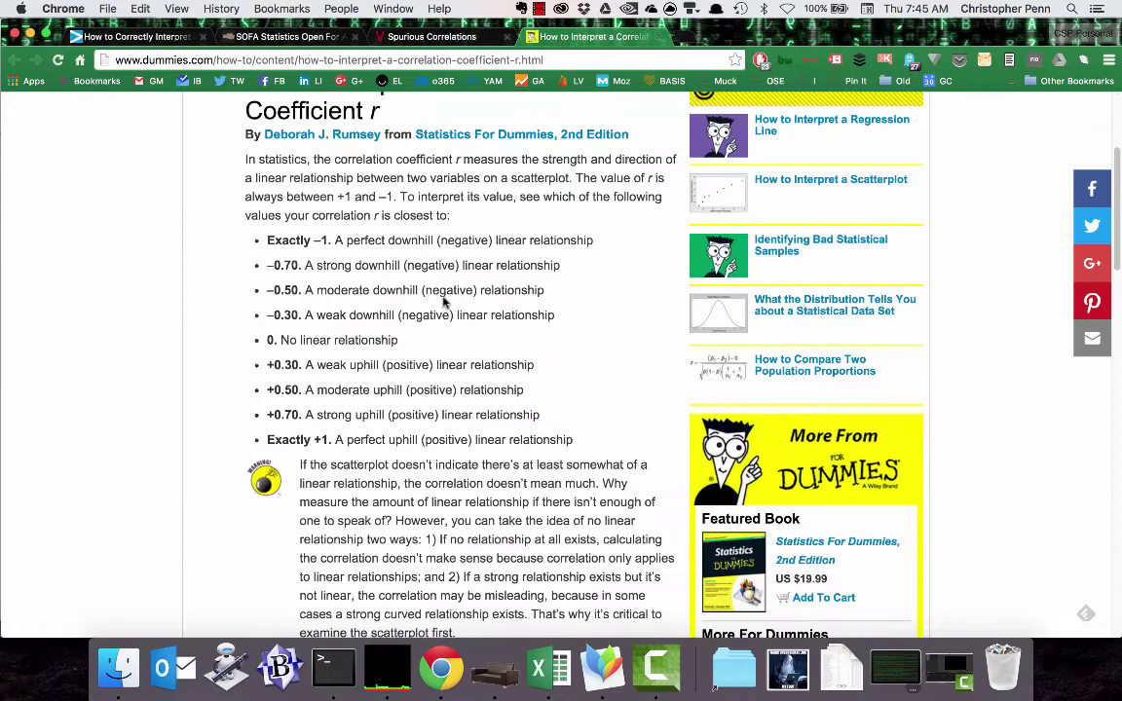
{"action": "scroll", "coordinate": [443, 302], "scroll_direction": "up", "scroll_amount": 3}
{"action": "scroll", "coordinate": [218, 263], "scroll_direction": "down", "scroll_amount": 3}
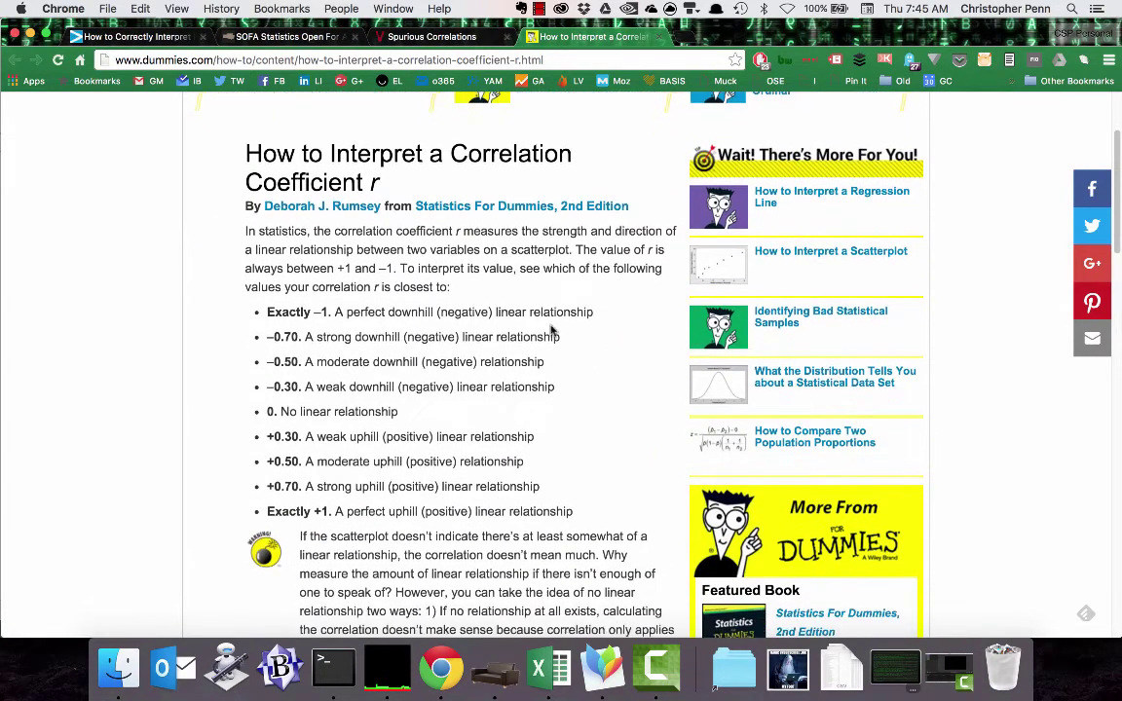
{"action": "left_click_drag", "start_coordinate": [596, 314], "coordinate": [224, 309]}
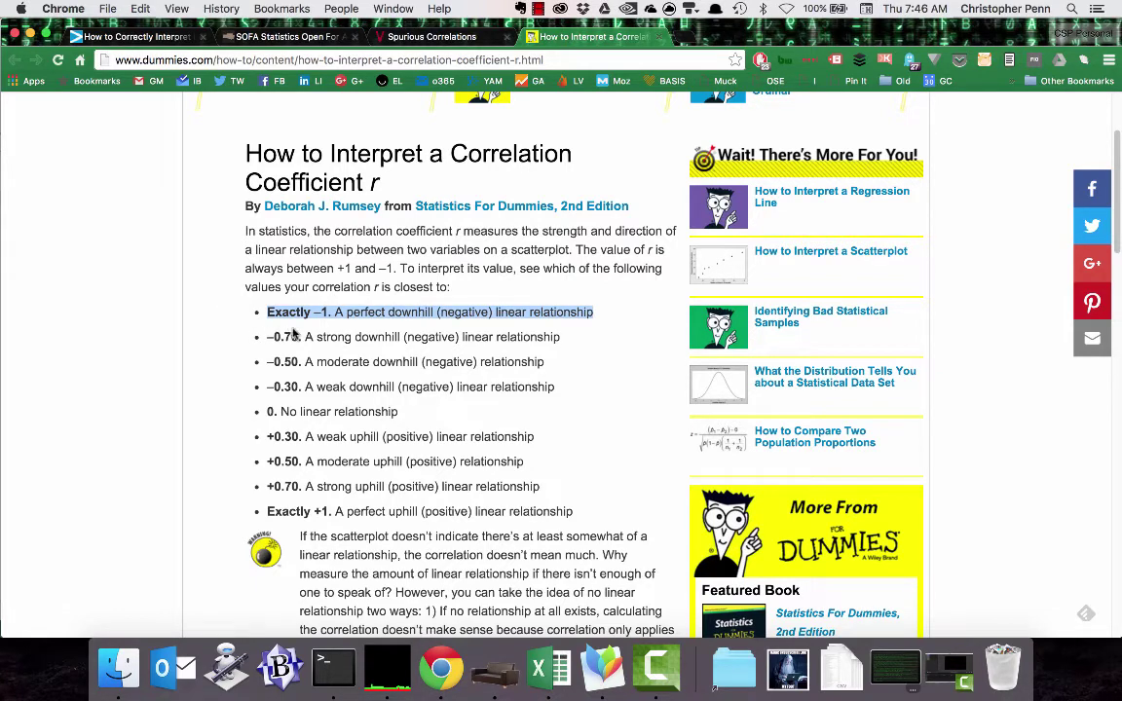
{"action": "left_click_drag", "start_coordinate": [581, 513], "coordinate": [254, 508]}
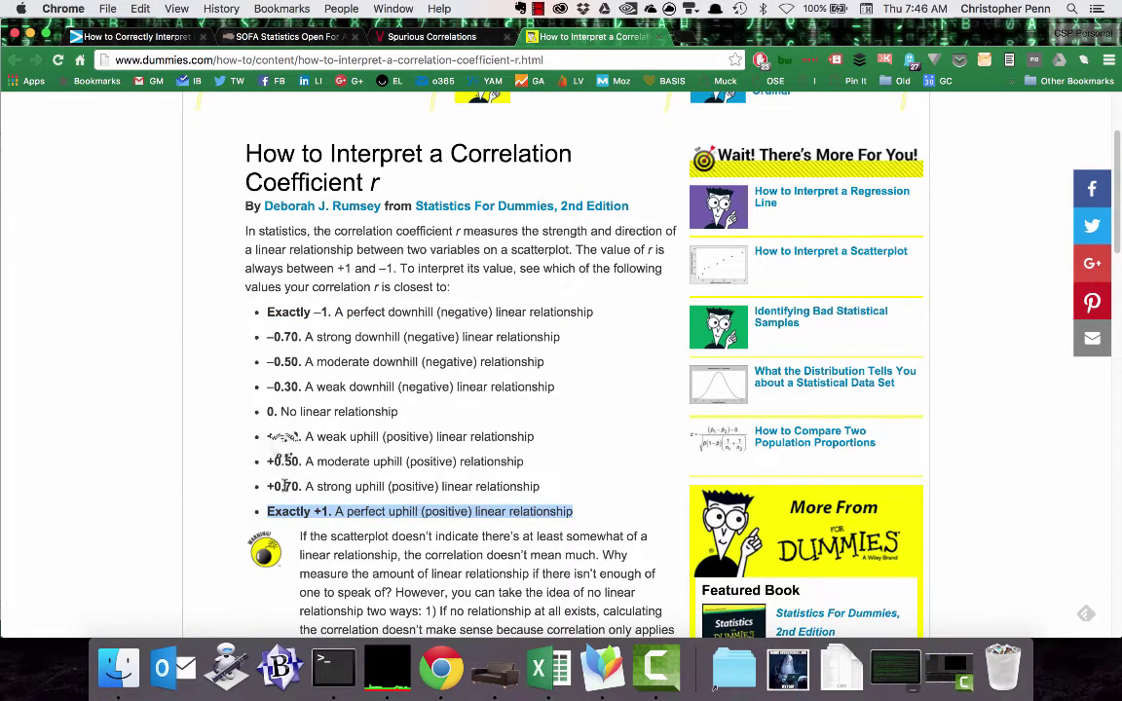
{"action": "triple_click", "coordinate": [270, 433]}
{"action": "left_click", "coordinate": [289, 385]}
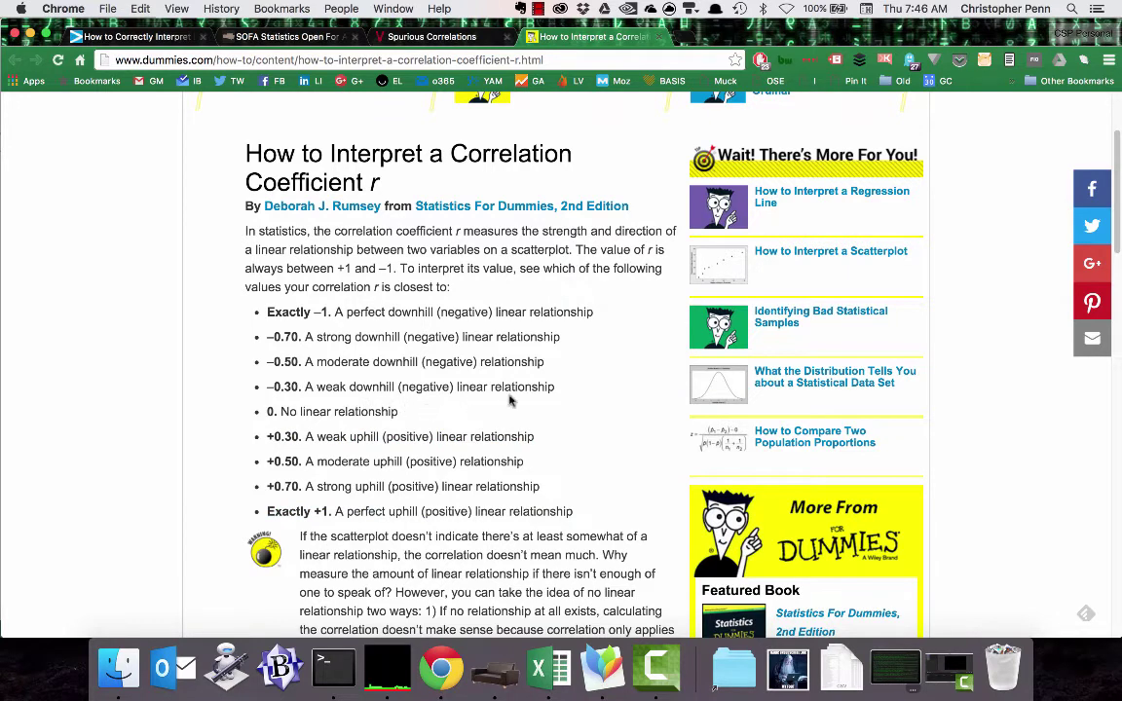
{"action": "key", "text": "super+Tab"}
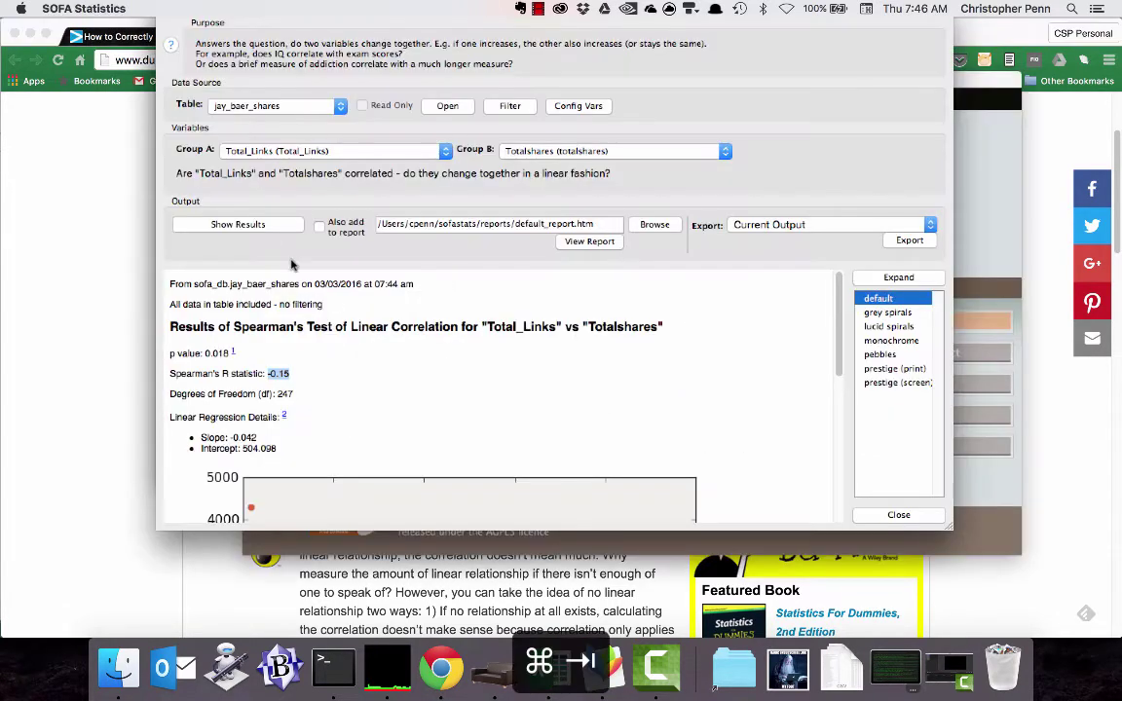
{"action": "key", "text": "super+Tab"}
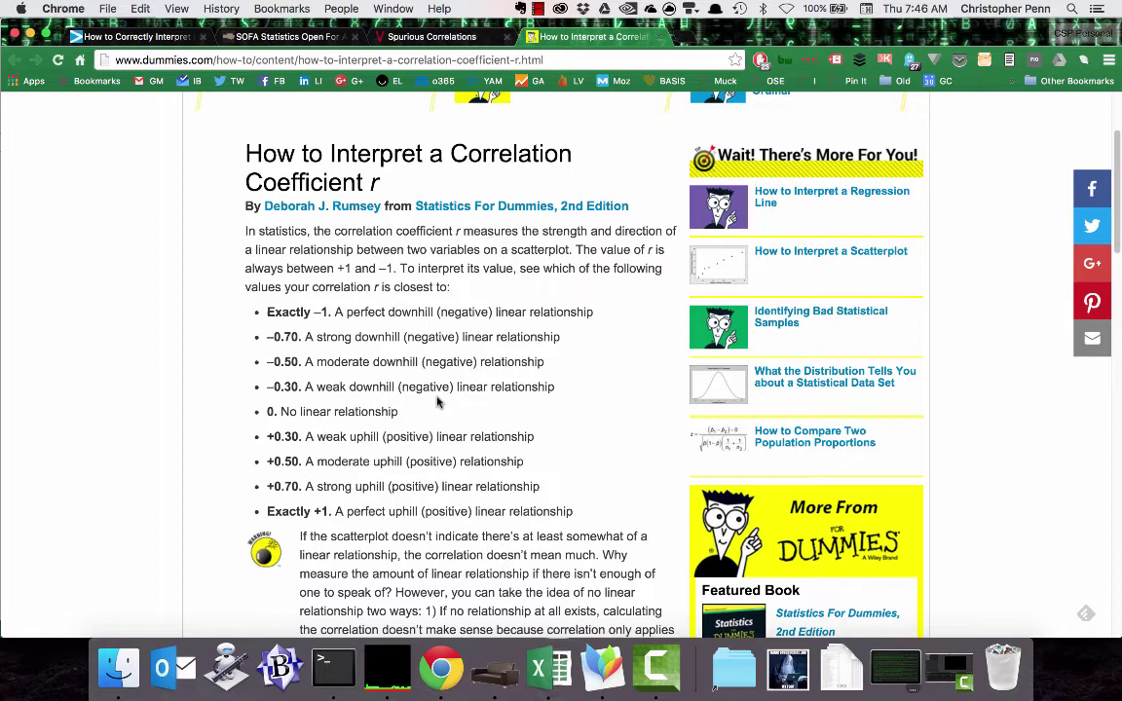
Select Excel columns N (totalshares) and D (Total Links) to check their stats, then return to SOFA
{"action": "left_click", "coordinate": [537, 668]}
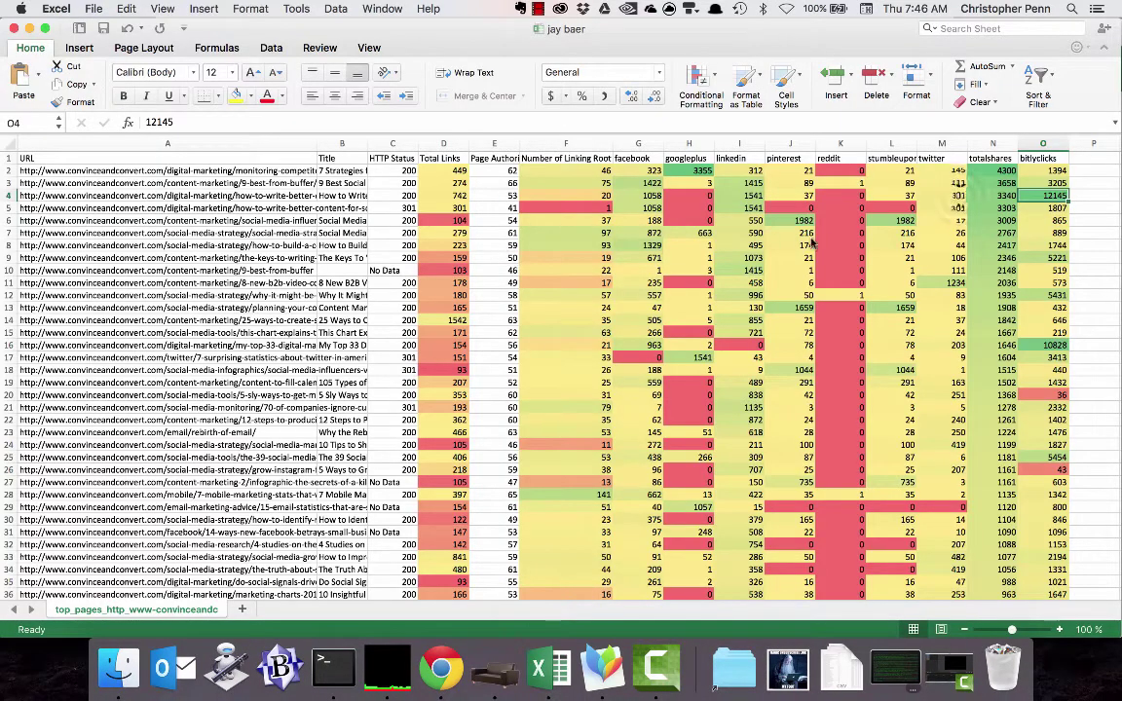
{"action": "key", "text": "Left"}
{"action": "key", "text": "Left"}
{"action": "left_click", "coordinate": [993, 141]}
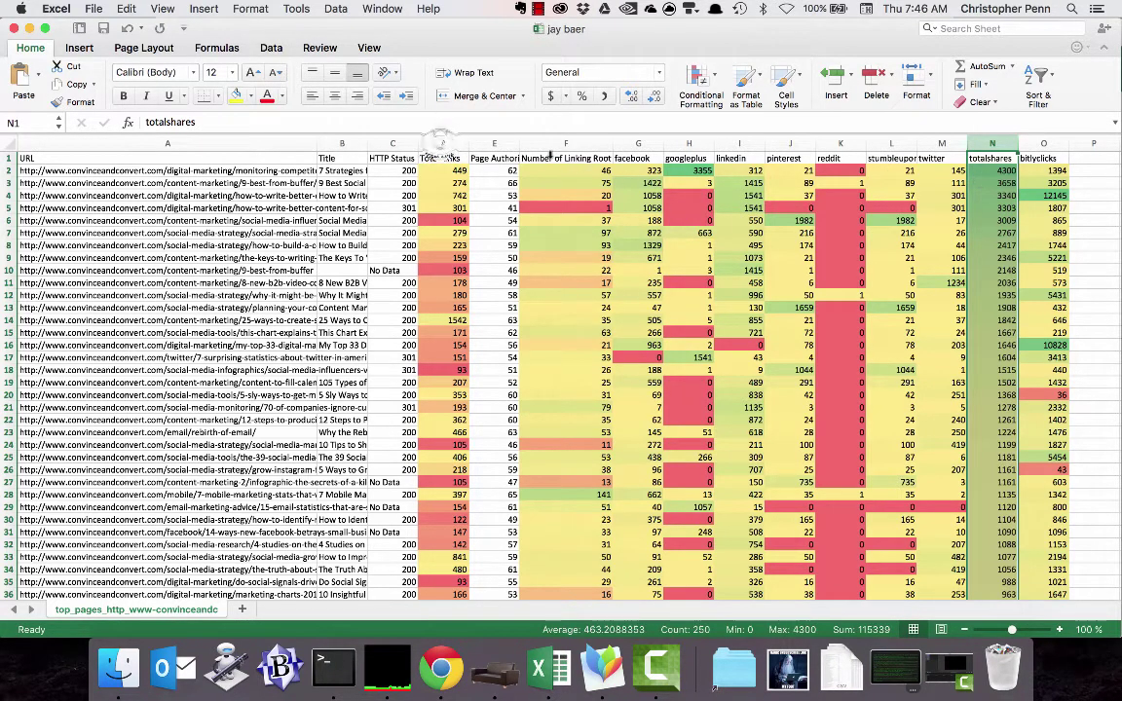
{"action": "left_click", "coordinate": [444, 144]}
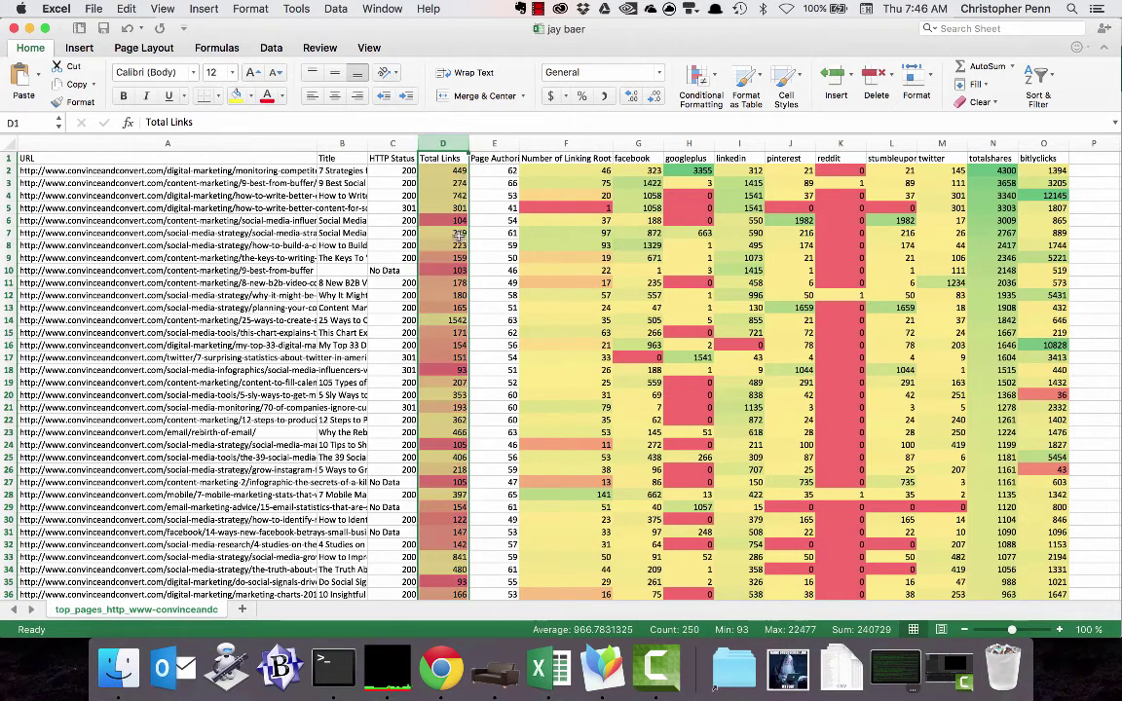
{"action": "key", "text": "super+Tab"}
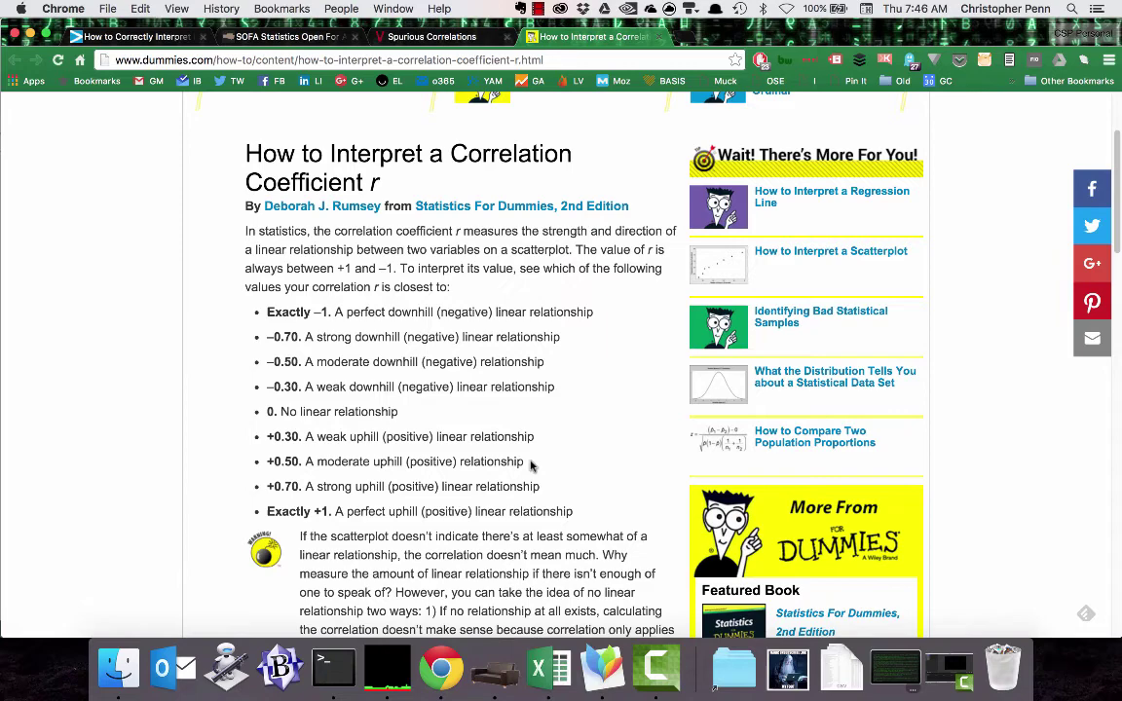
{"action": "left_click", "coordinate": [536, 666]}
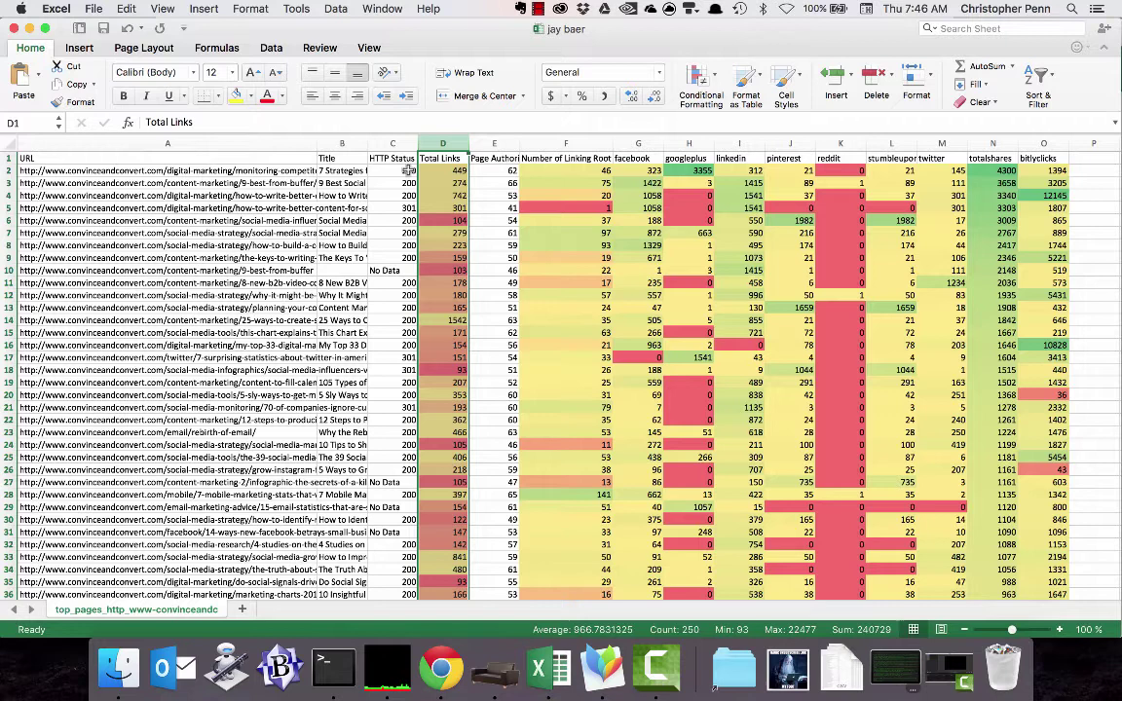
{"action": "left_click", "coordinate": [268, 232]}
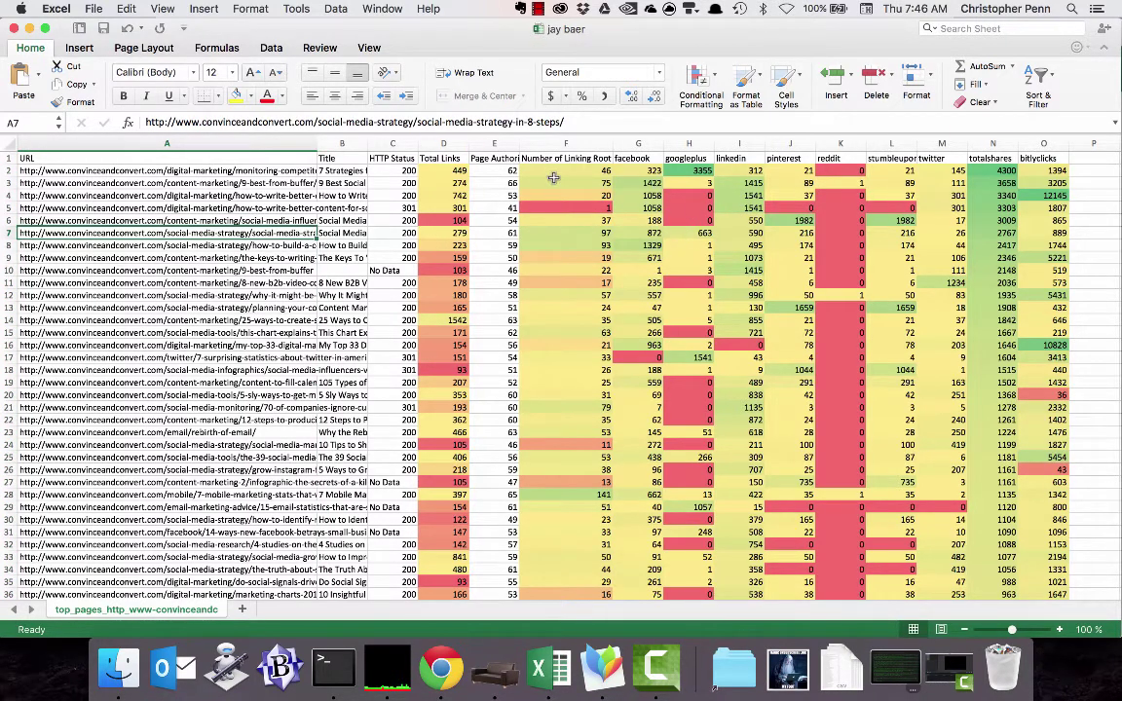
{"action": "left_click", "coordinate": [495, 669]}
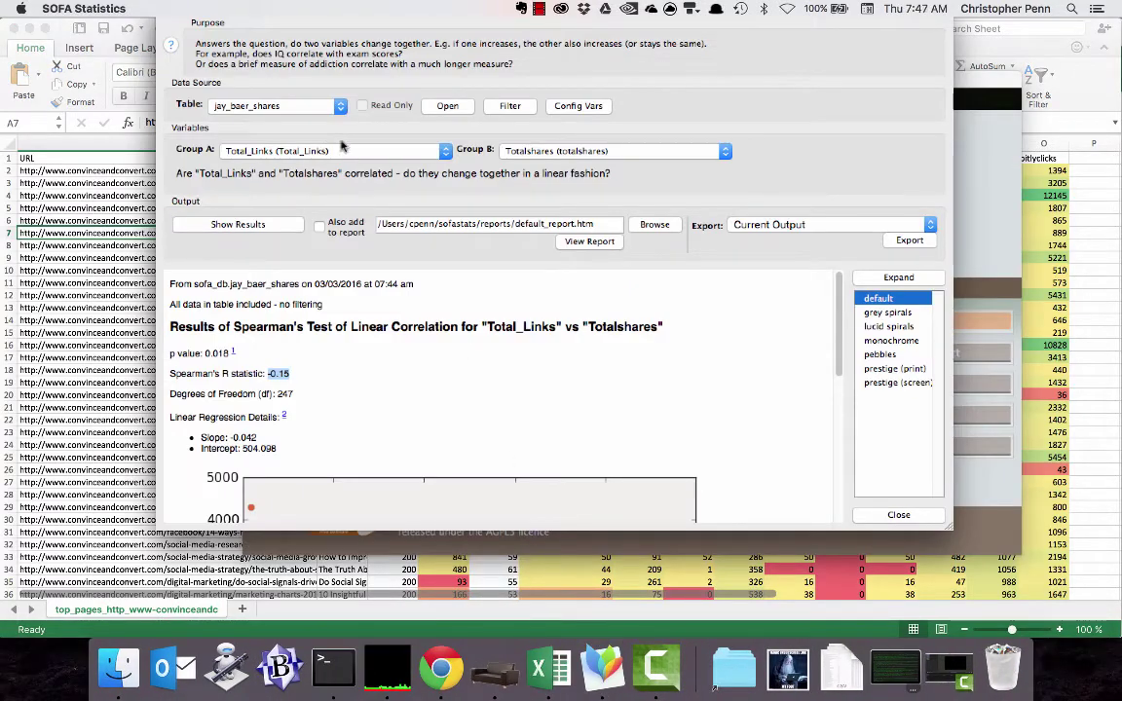
Correlate Total_Links with Twitter, noting the non-significant p value of 0.413
{"action": "left_click", "coordinate": [514, 152]}
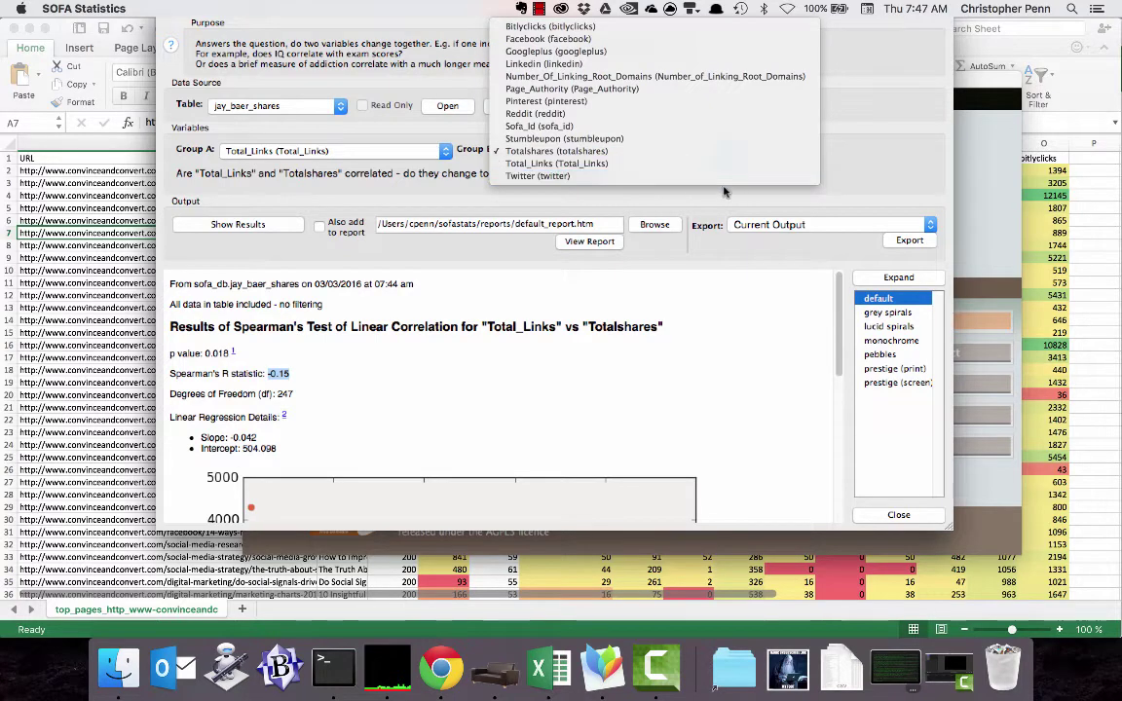
{"action": "left_click", "coordinate": [653, 176]}
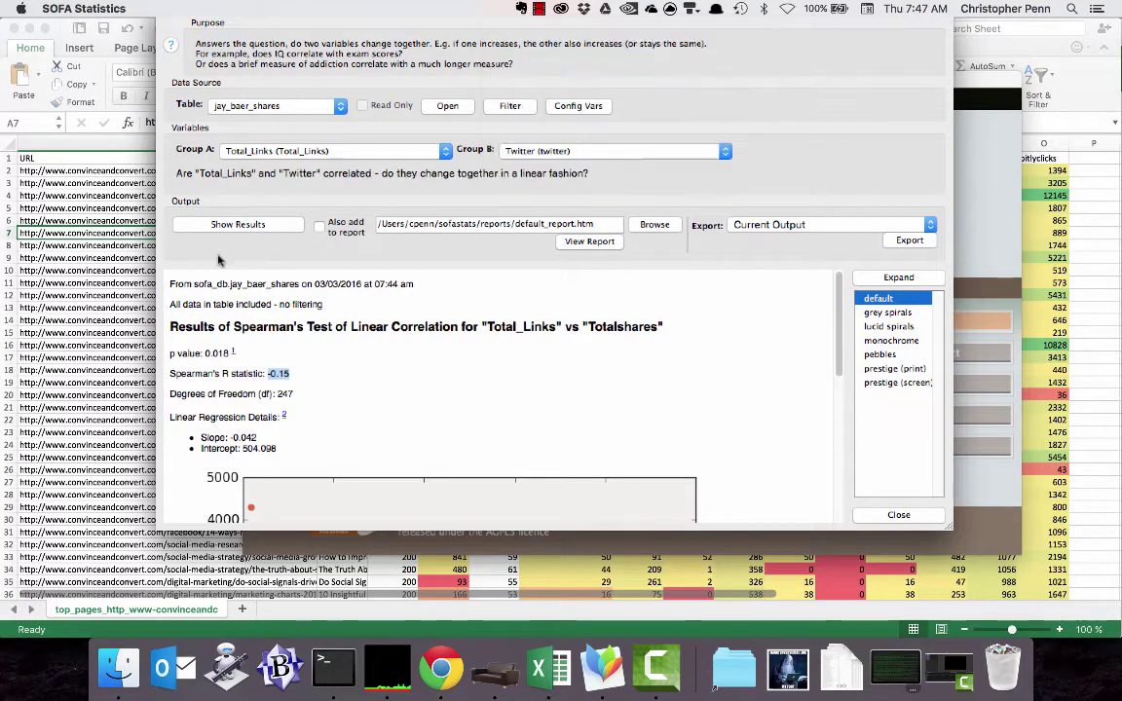
{"action": "left_click", "coordinate": [258, 225]}
{"action": "scroll", "coordinate": [292, 331], "scroll_direction": "down", "scroll_amount": 1}
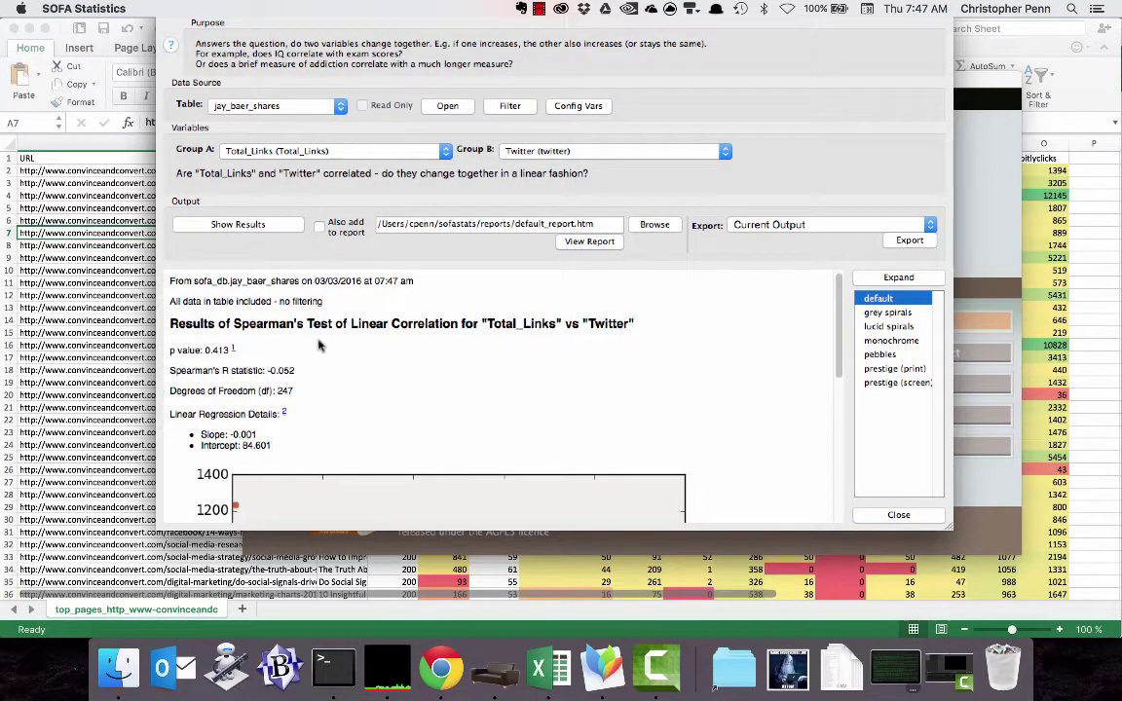
{"action": "left_click_drag", "start_coordinate": [252, 359], "coordinate": [156, 353]}
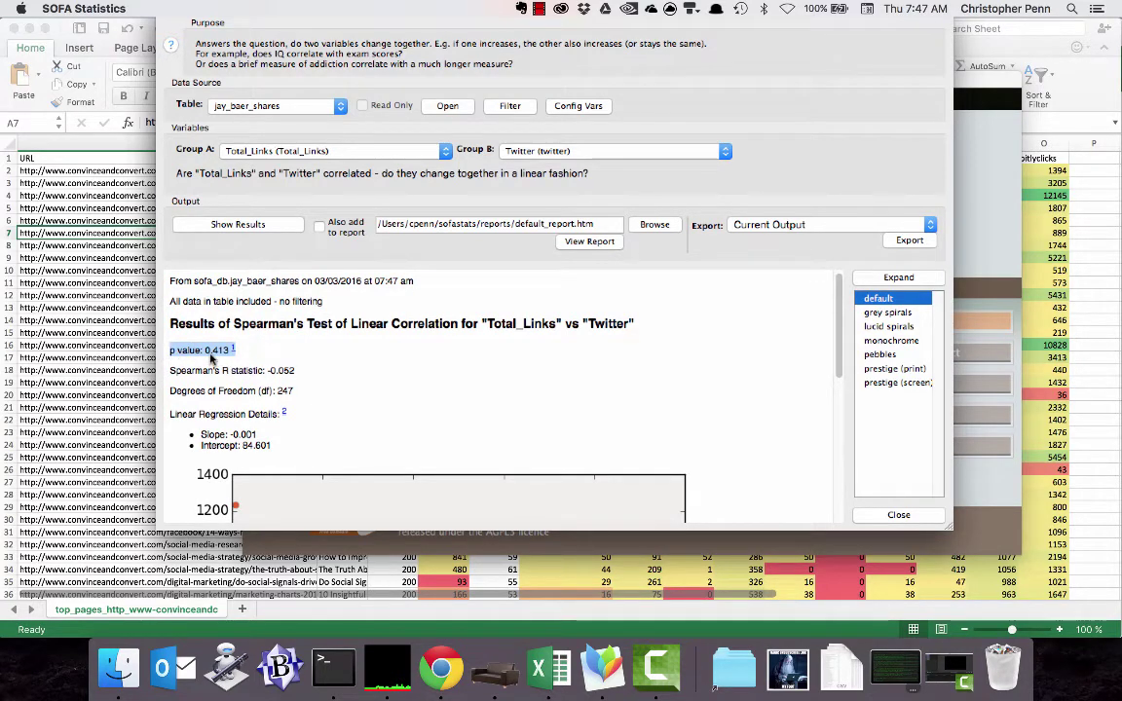
{"action": "scroll", "coordinate": [212, 362], "scroll_direction": "down", "scroll_amount": 5}
{"action": "scroll", "coordinate": [211, 360], "scroll_direction": "up", "scroll_amount": 2}
{"action": "scroll", "coordinate": [212, 361], "scroll_direction": "up", "scroll_amount": 4}
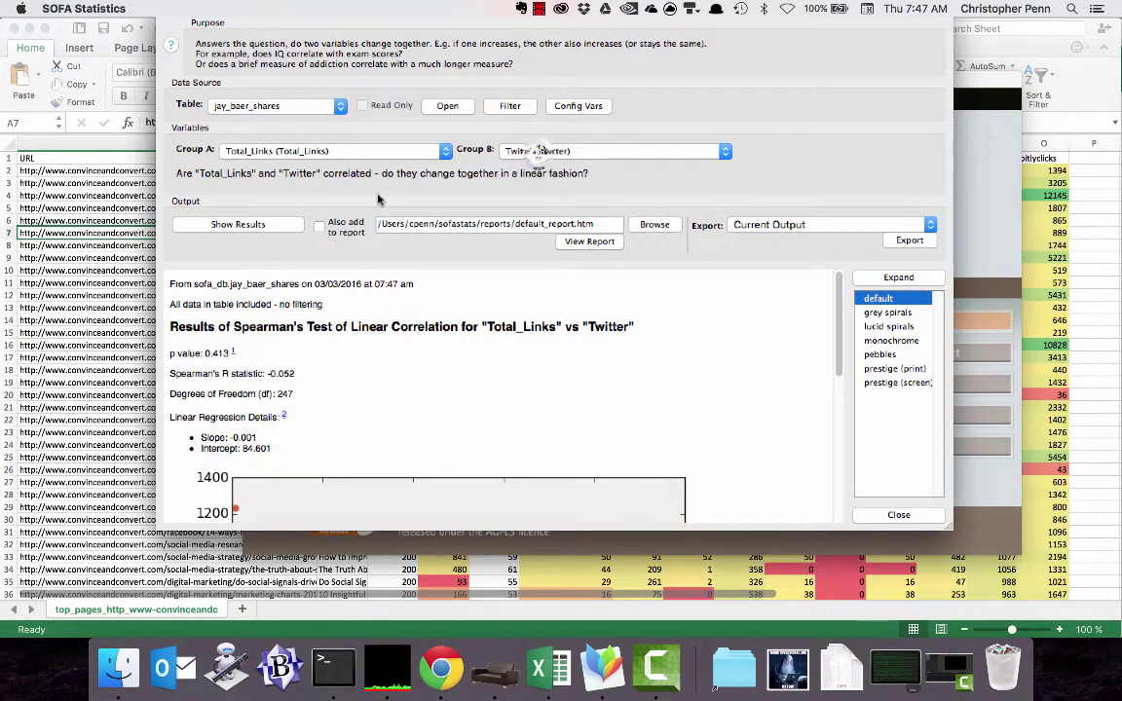
Rerun with Group B set to Facebook, highlighting p value 0.014 and R -0.155
{"action": "left_click", "coordinate": [508, 151]}
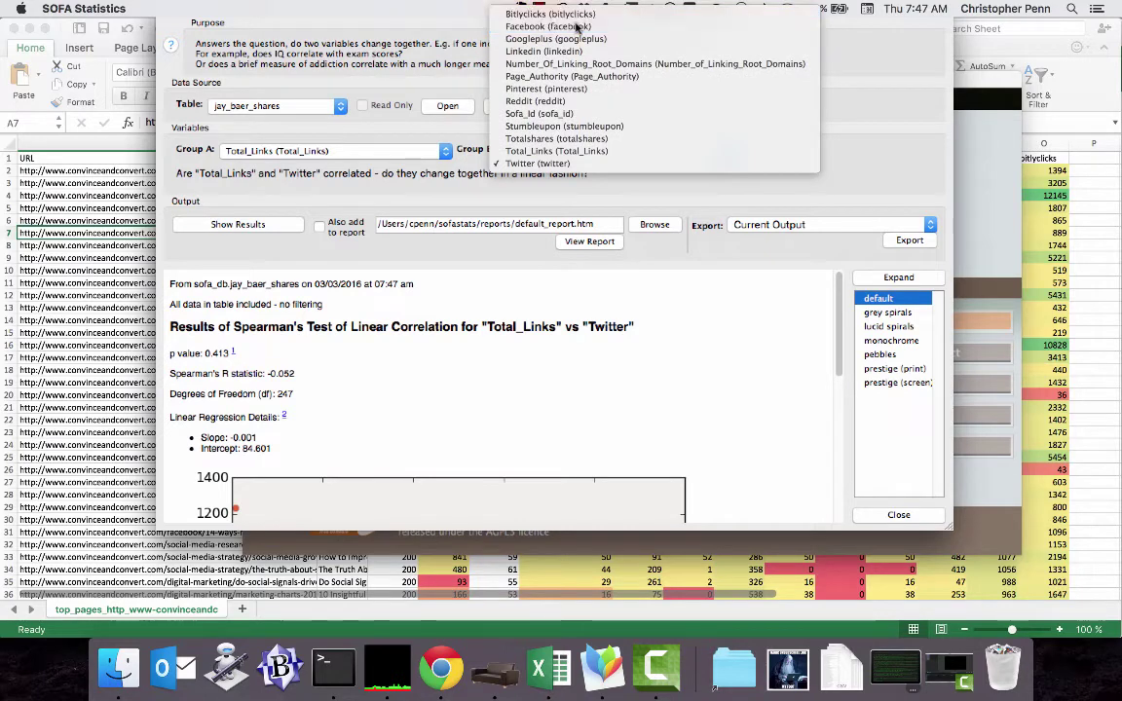
{"action": "left_click", "coordinate": [565, 26]}
{"action": "left_click", "coordinate": [248, 225]}
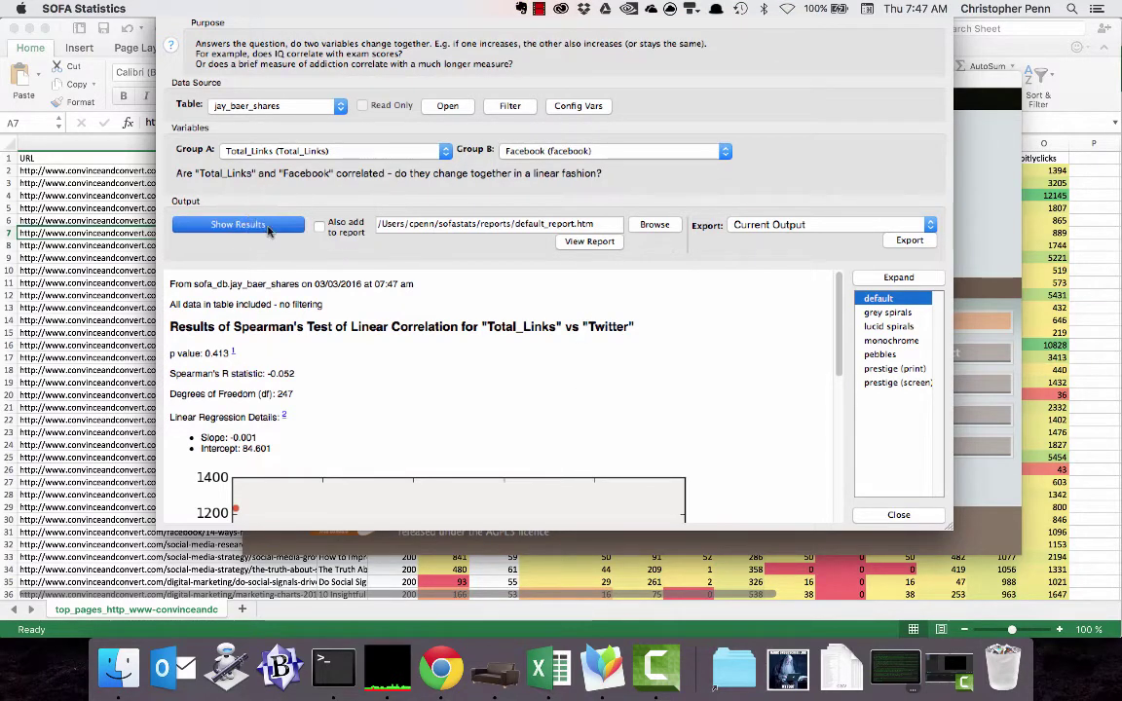
{"action": "left_click_drag", "start_coordinate": [238, 350], "coordinate": [164, 348]}
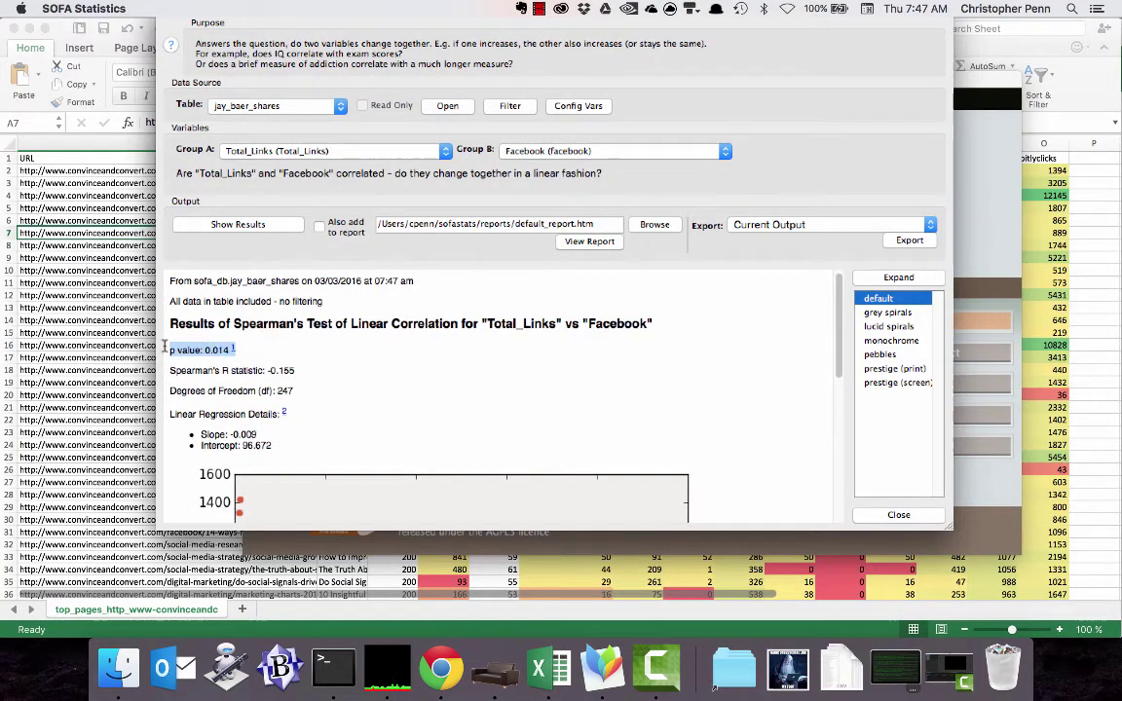
{"action": "scroll", "coordinate": [273, 390], "scroll_direction": "down", "scroll_amount": 1}
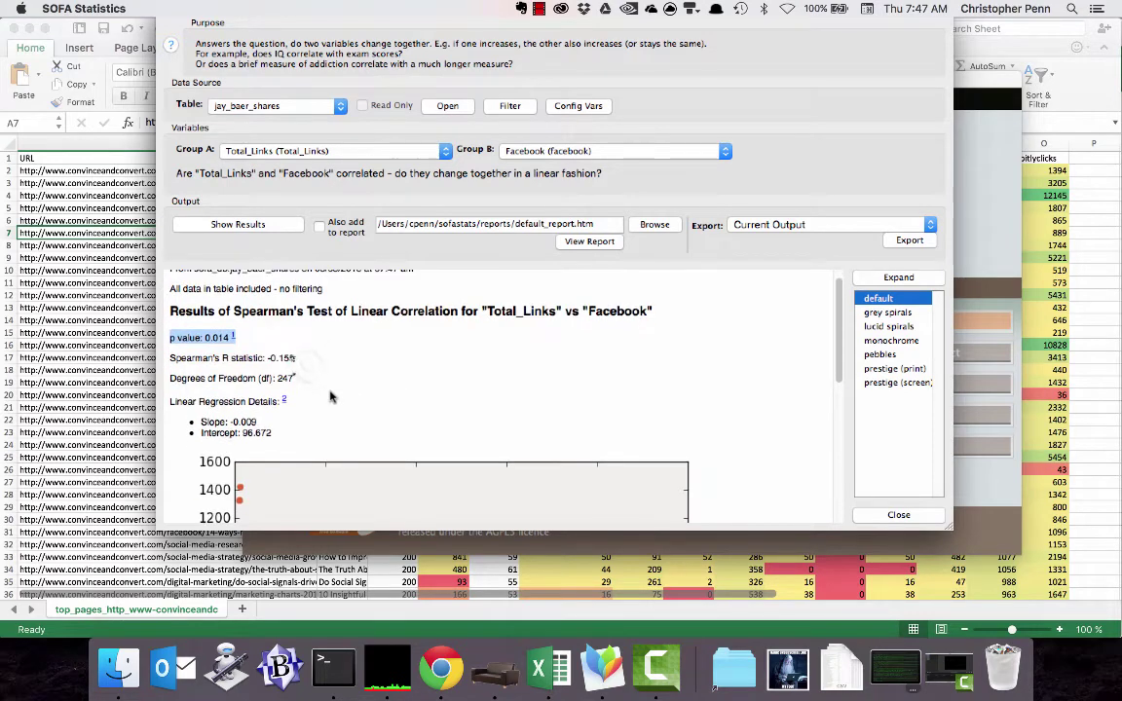
{"action": "left_click_drag", "start_coordinate": [294, 359], "coordinate": [178, 353]}
{"action": "scroll", "coordinate": [292, 379], "scroll_direction": "down", "scroll_amount": 5}
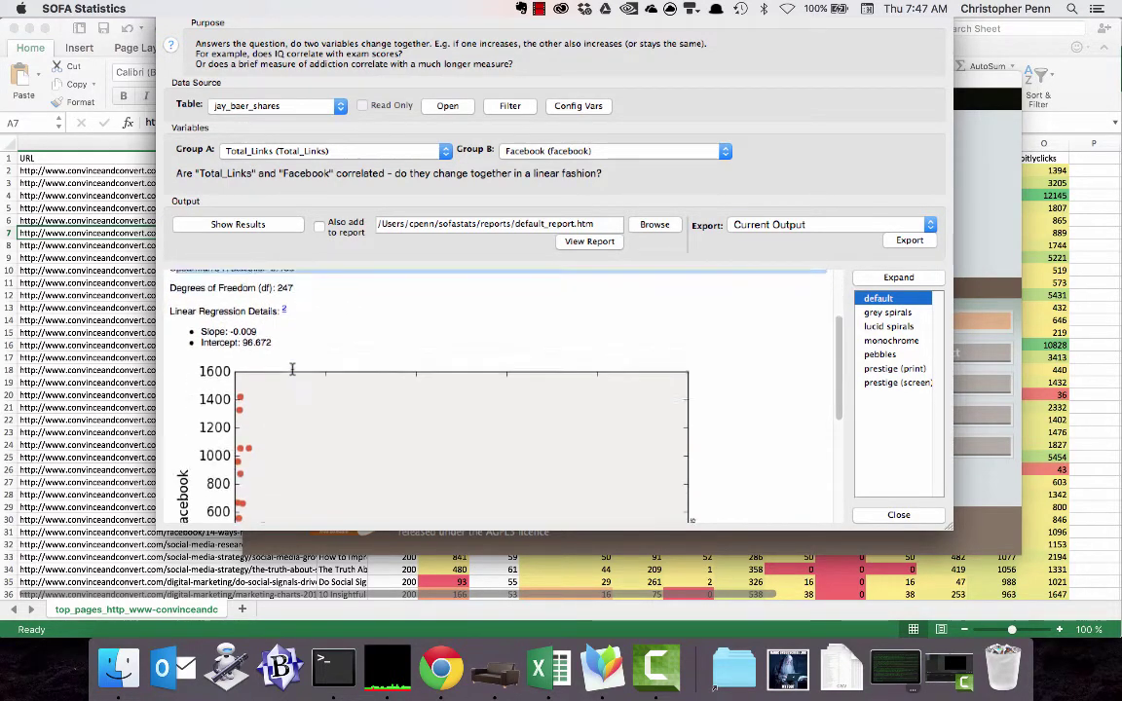
{"action": "scroll", "coordinate": [331, 390], "scroll_direction": "up", "scroll_amount": 6}
{"action": "left_click", "coordinate": [342, 373]}
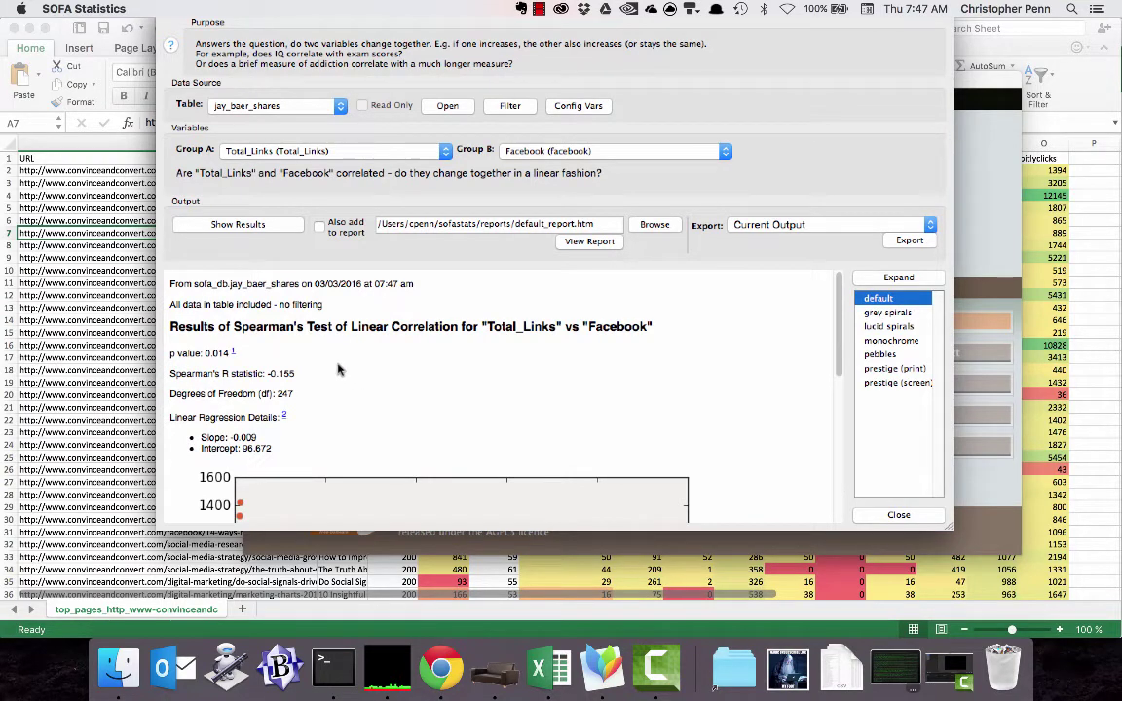
Run Spearman's for Page_Authority (Group A) against Totalshares (Group B)
{"action": "left_click", "coordinate": [531, 148]}
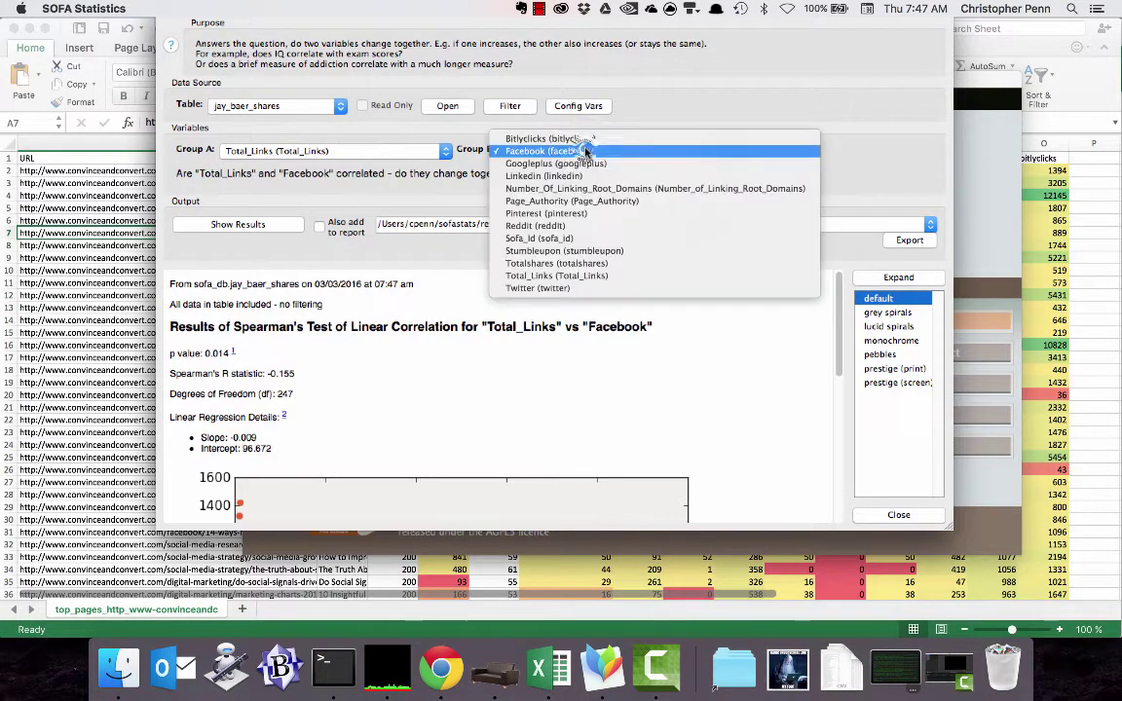
{"action": "left_click", "coordinate": [294, 150]}
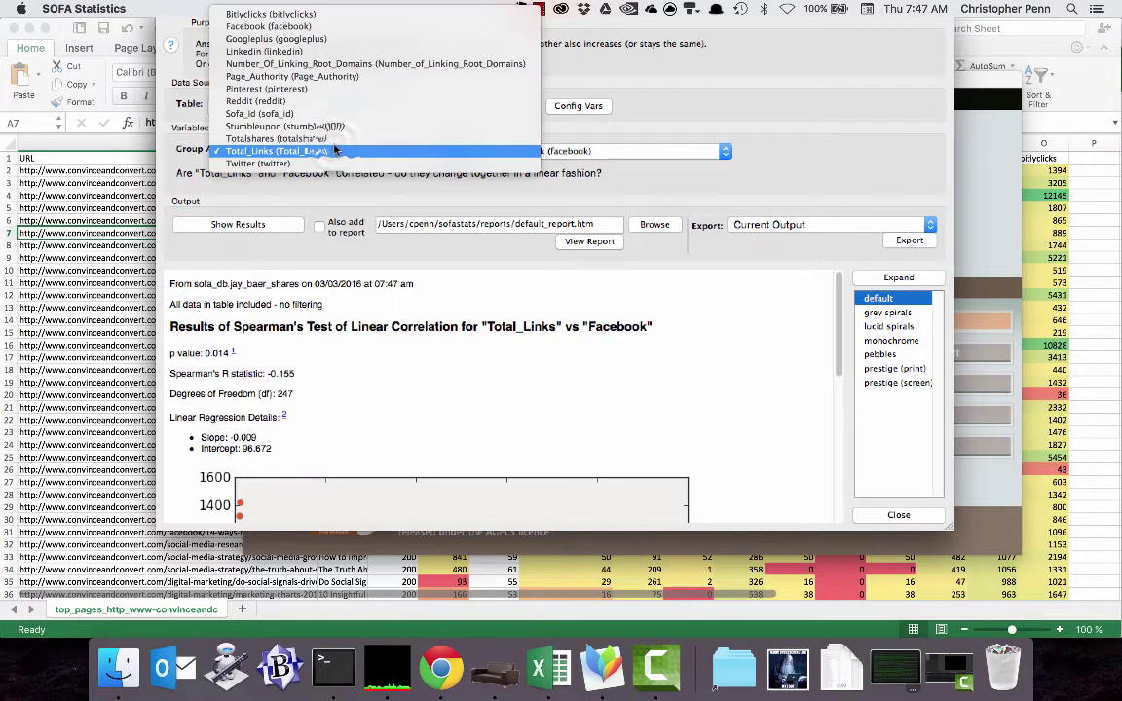
{"action": "left_click", "coordinate": [446, 76]}
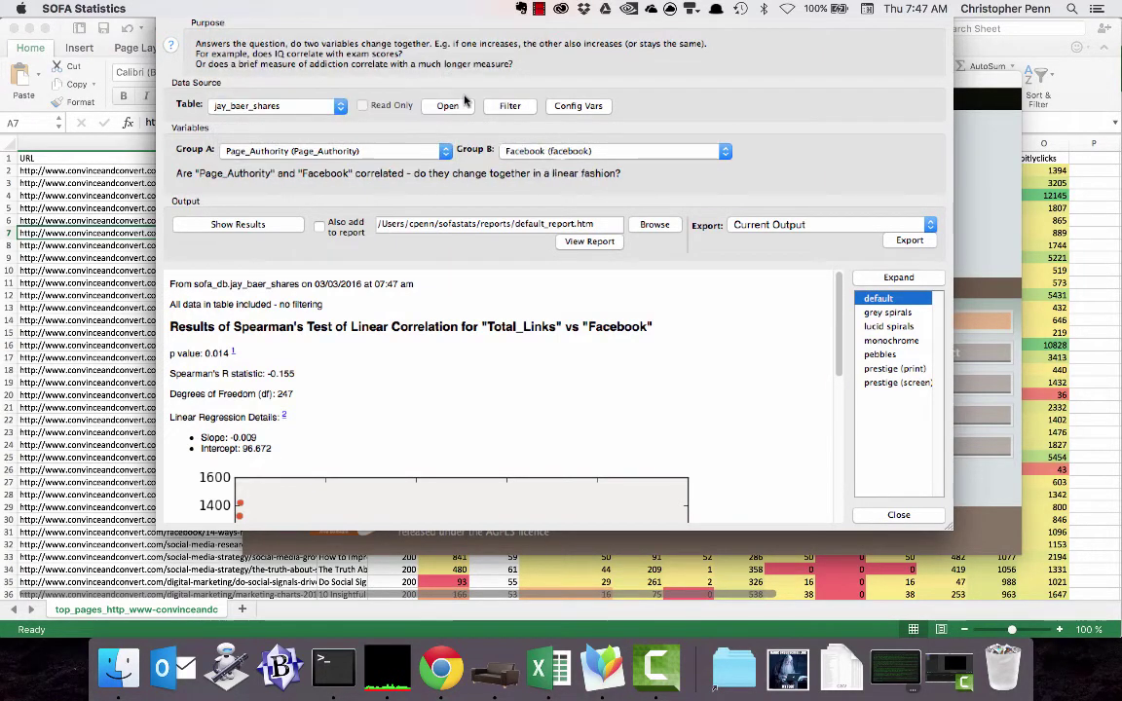
{"action": "left_click", "coordinate": [560, 152]}
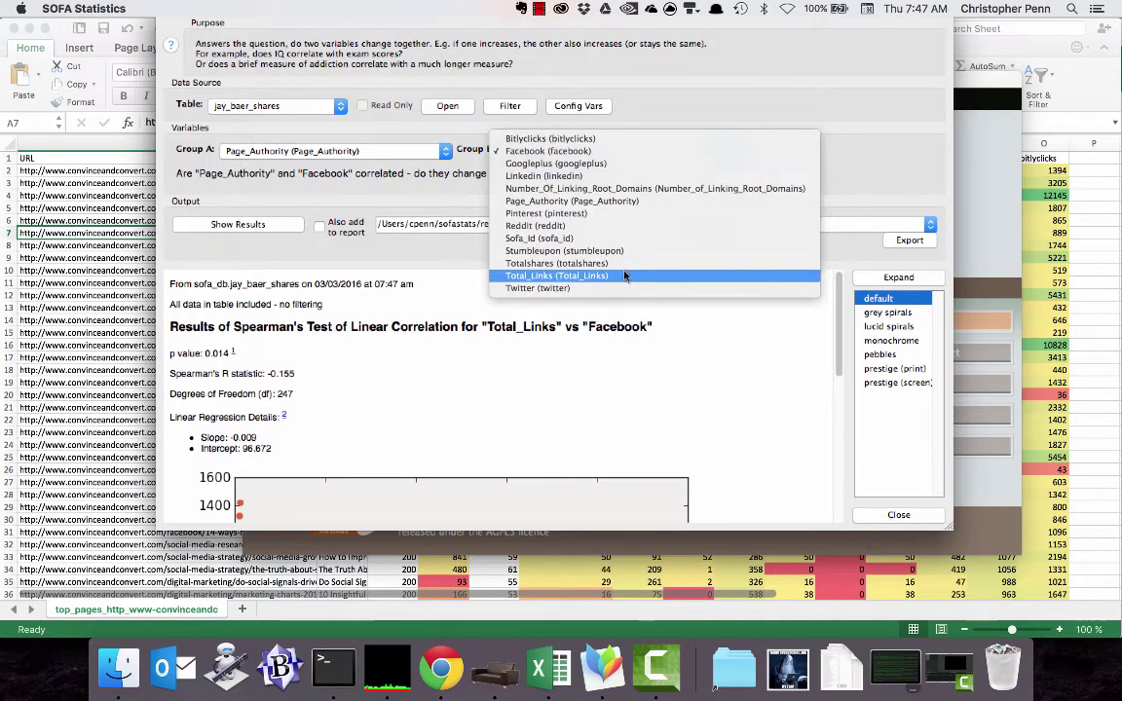
{"action": "left_click", "coordinate": [560, 263]}
{"action": "left_click", "coordinate": [221, 226]}
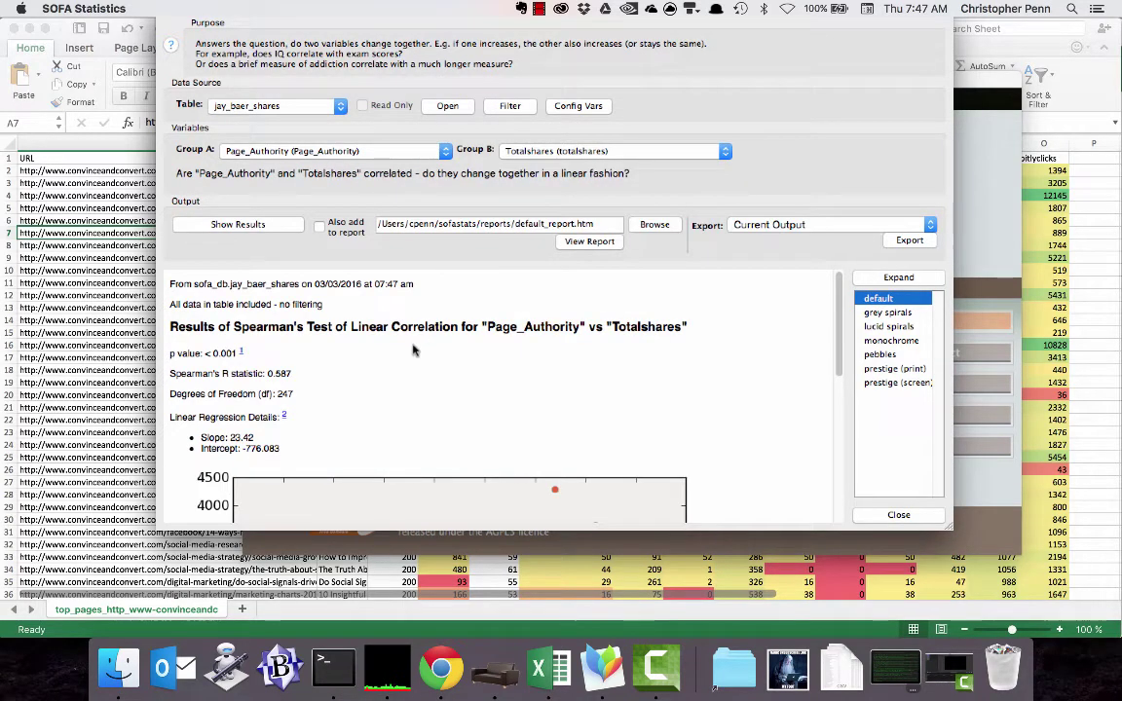
Note the p value below 0.001 and highlight the guide's +0.50 moderate uphill line
{"action": "left_click_drag", "start_coordinate": [265, 352], "coordinate": [171, 347]}
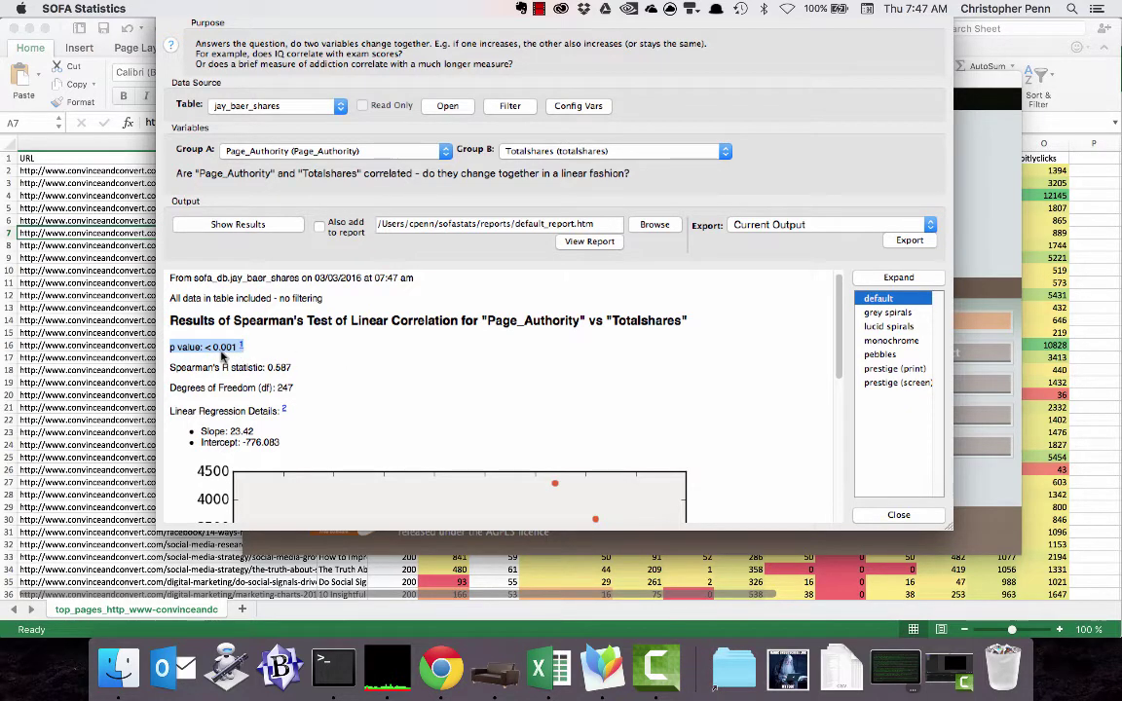
{"action": "scroll", "coordinate": [234, 351], "scroll_direction": "down", "scroll_amount": 2}
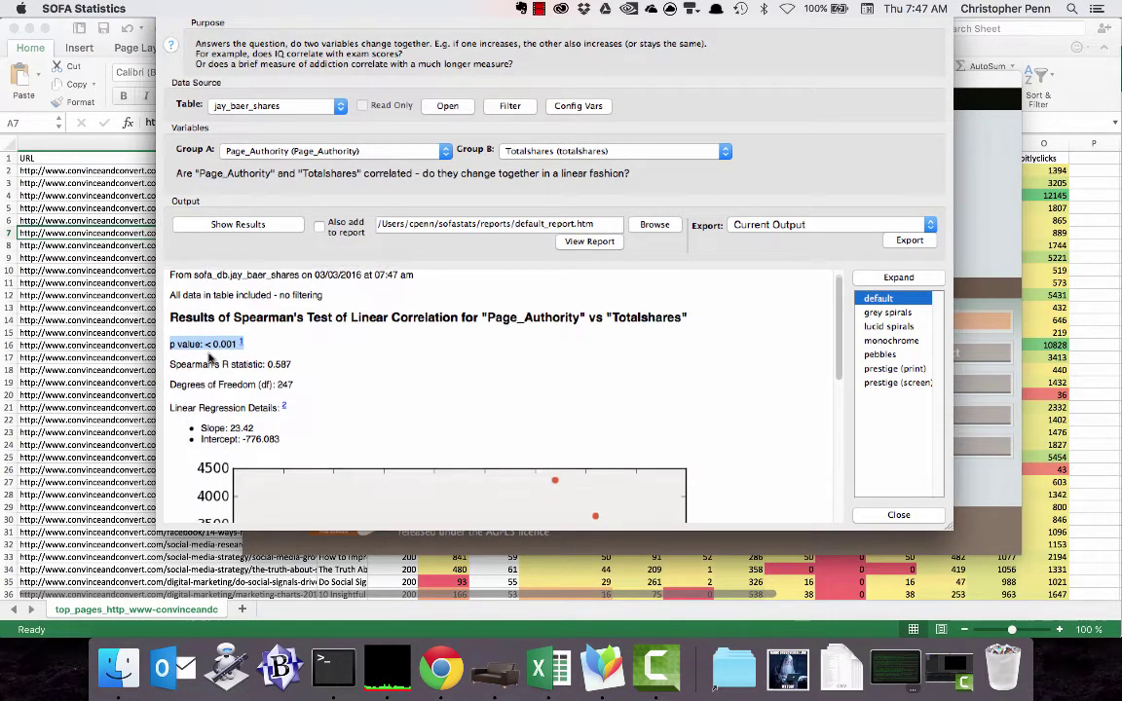
{"action": "left_click", "coordinate": [294, 336]}
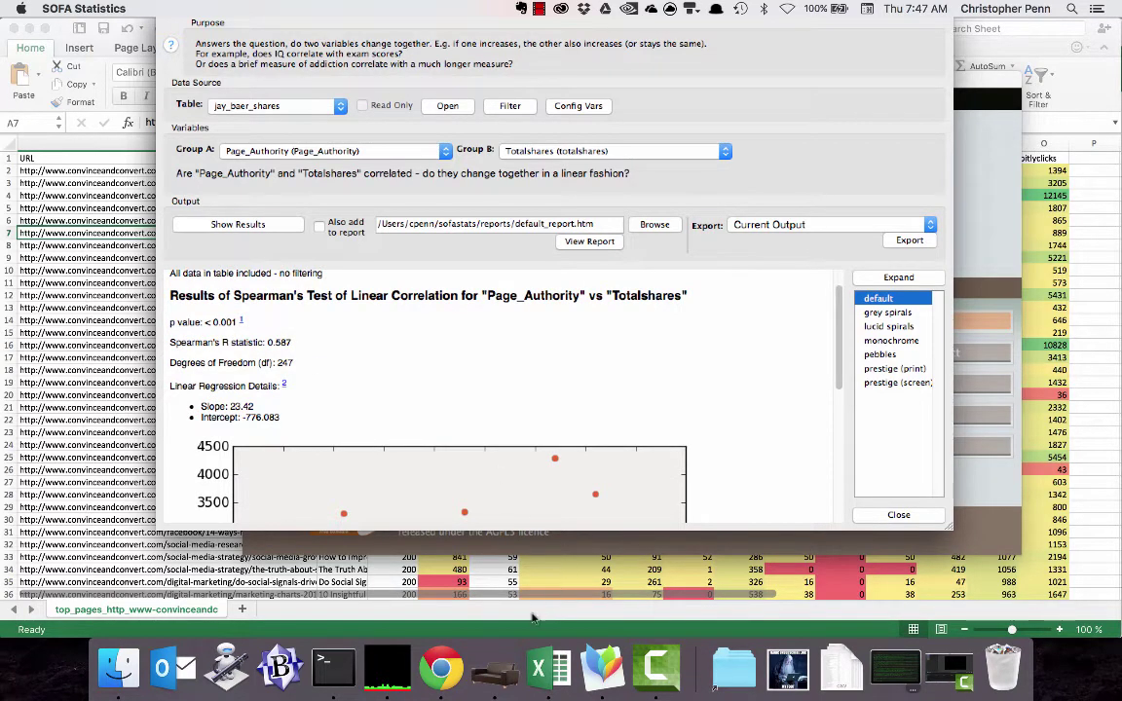
{"action": "left_click", "coordinate": [441, 668]}
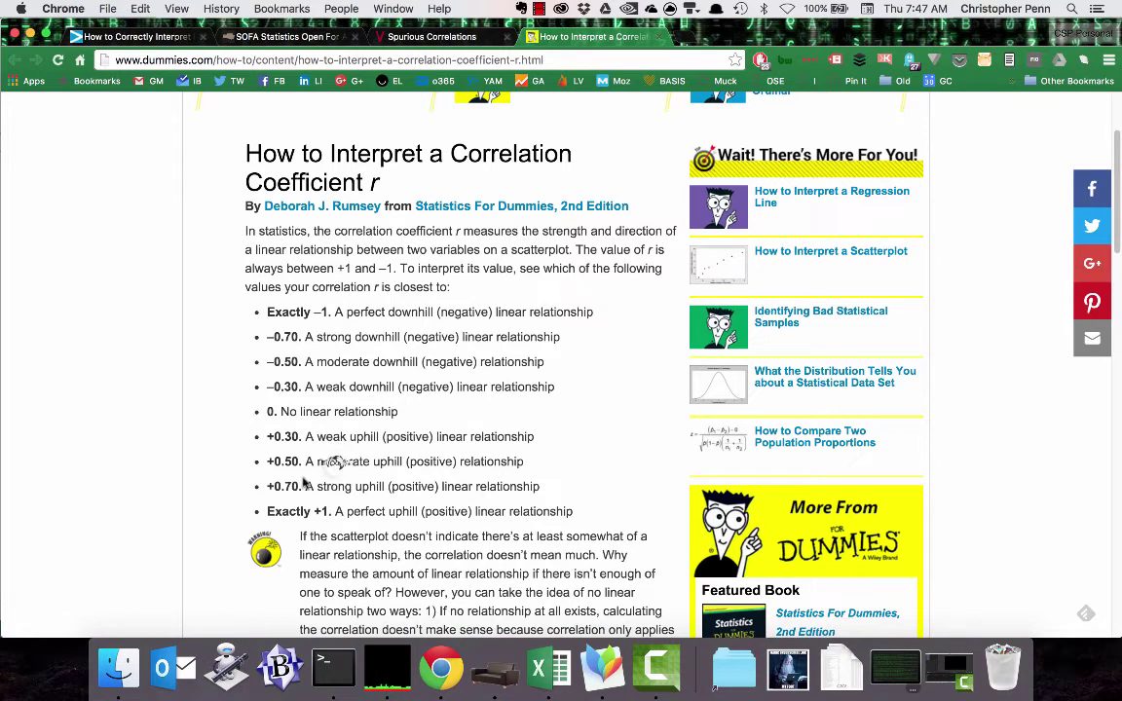
{"action": "left_click_drag", "start_coordinate": [333, 462], "coordinate": [504, 464]}
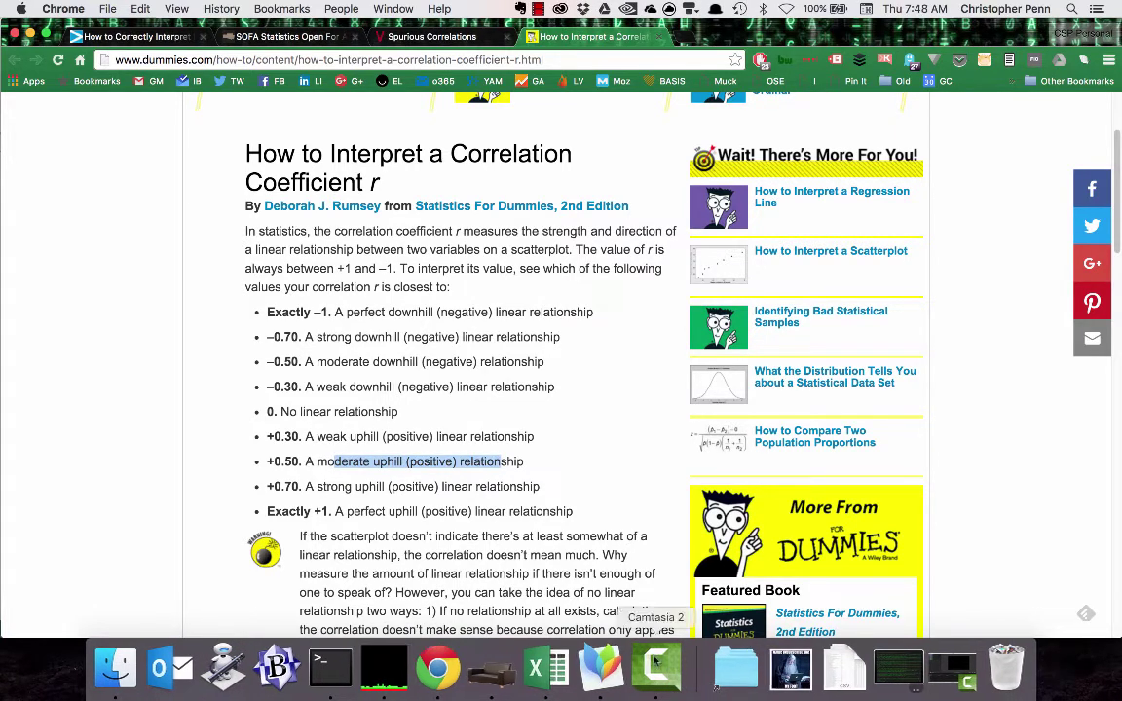
Switch Group A back to Total_Links and rerun against Totalshares, giving R -0.15, p 0.018
{"action": "left_click", "coordinate": [493, 665]}
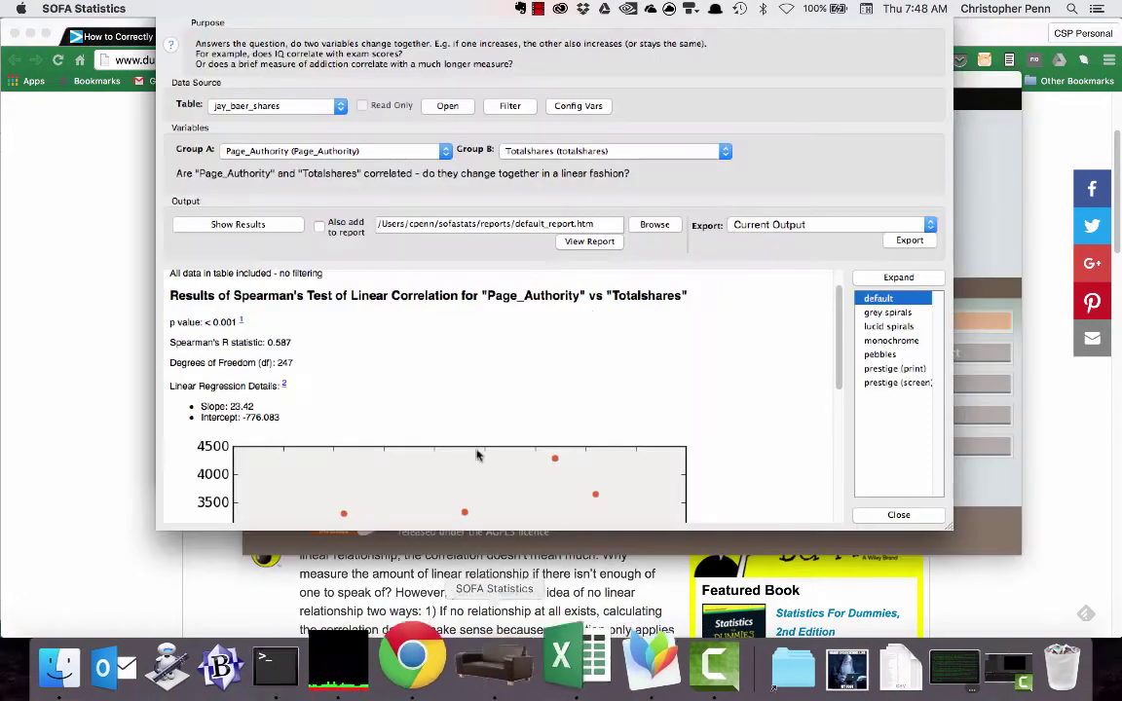
{"action": "scroll", "coordinate": [476, 429], "scroll_direction": "down", "scroll_amount": 5}
{"action": "scroll", "coordinate": [432, 416], "scroll_direction": "down", "scroll_amount": 5}
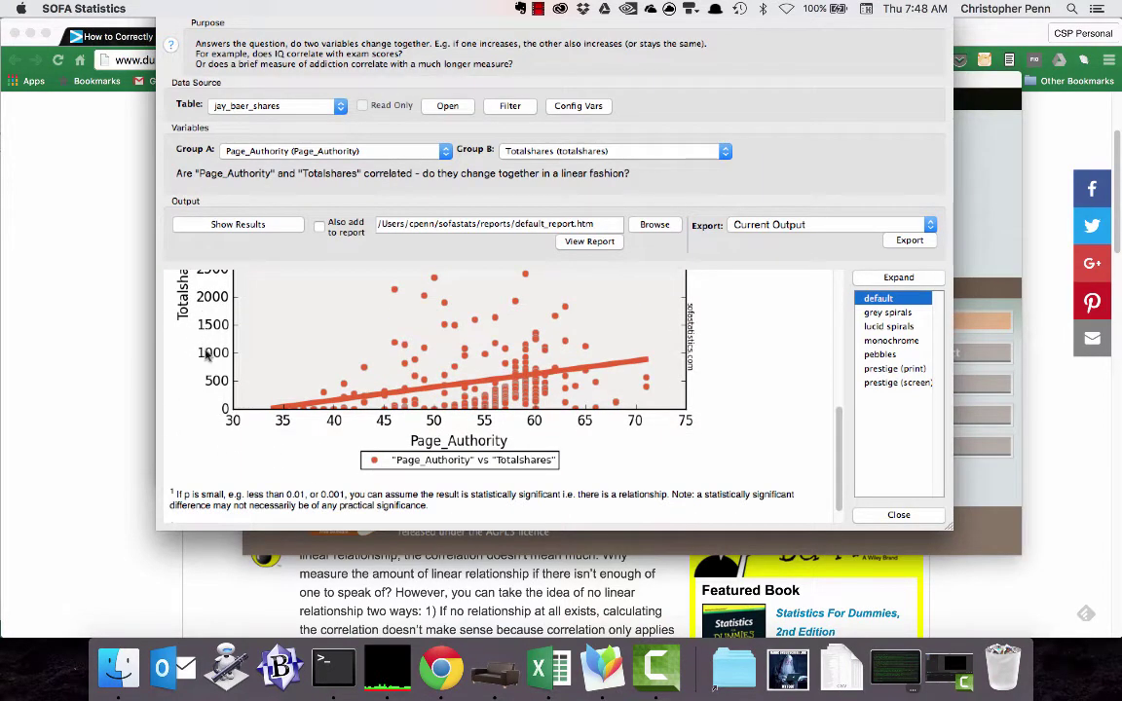
{"action": "scroll", "coordinate": [206, 353], "scroll_direction": "up", "scroll_amount": 3}
{"action": "scroll", "coordinate": [421, 451], "scroll_direction": "down", "scroll_amount": 2}
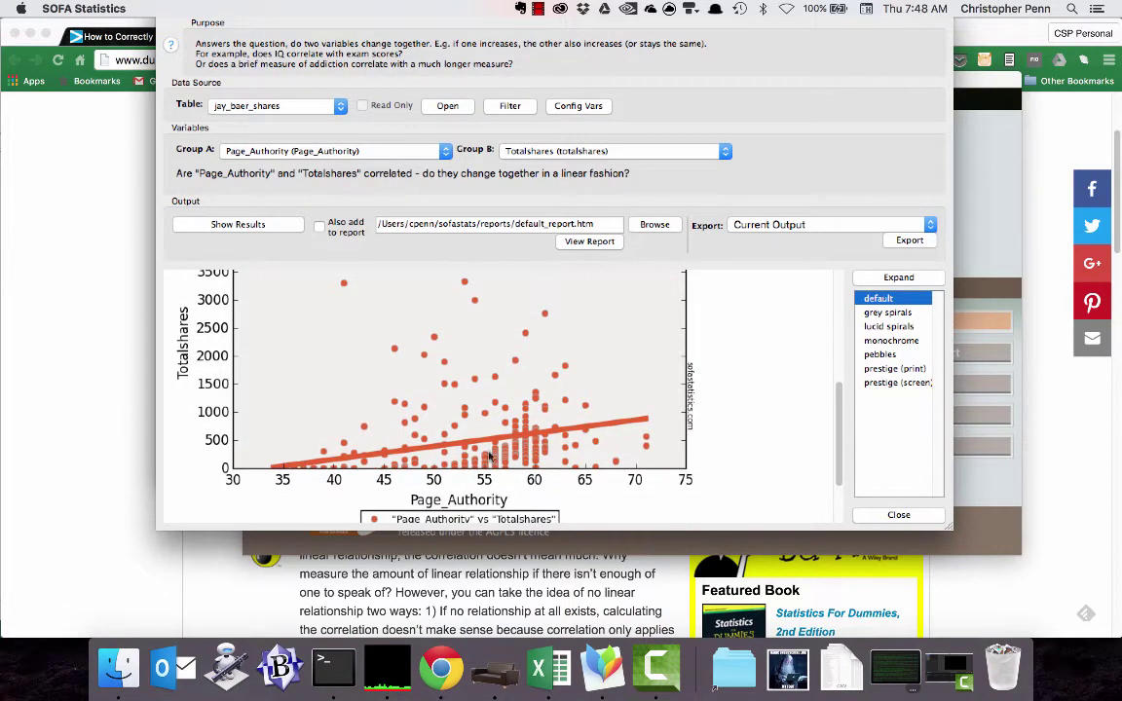
{"action": "scroll", "coordinate": [502, 388], "scroll_direction": "up", "scroll_amount": 2}
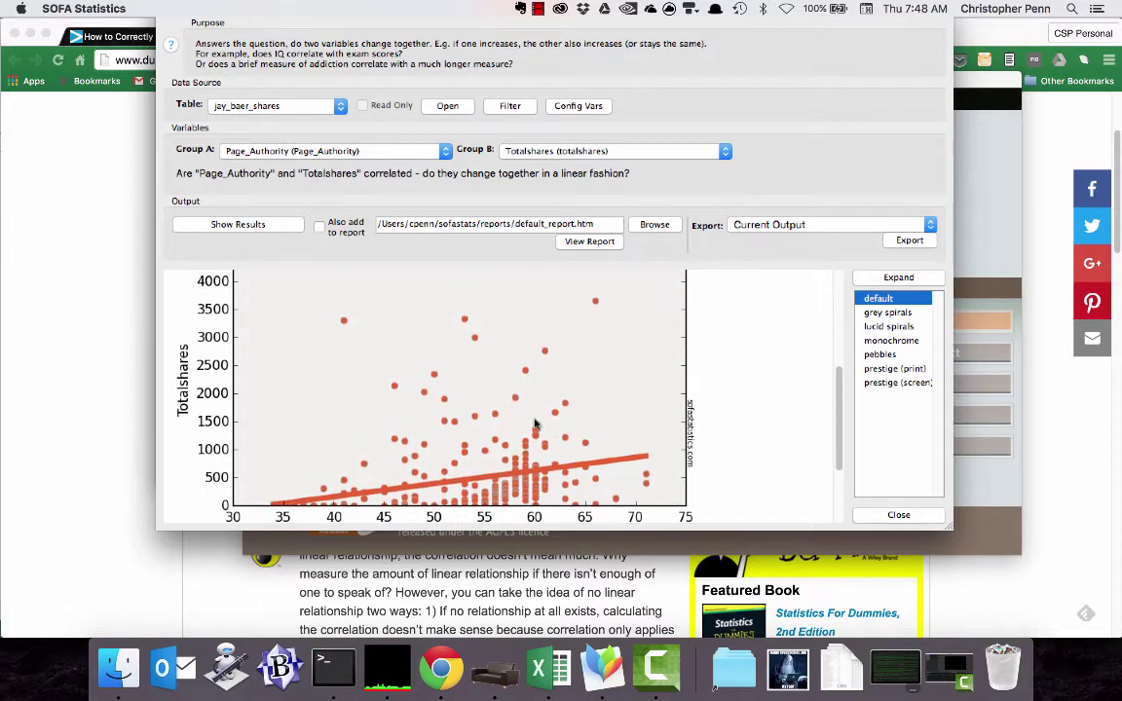
{"action": "scroll", "coordinate": [624, 407], "scroll_direction": "down", "scroll_amount": 2}
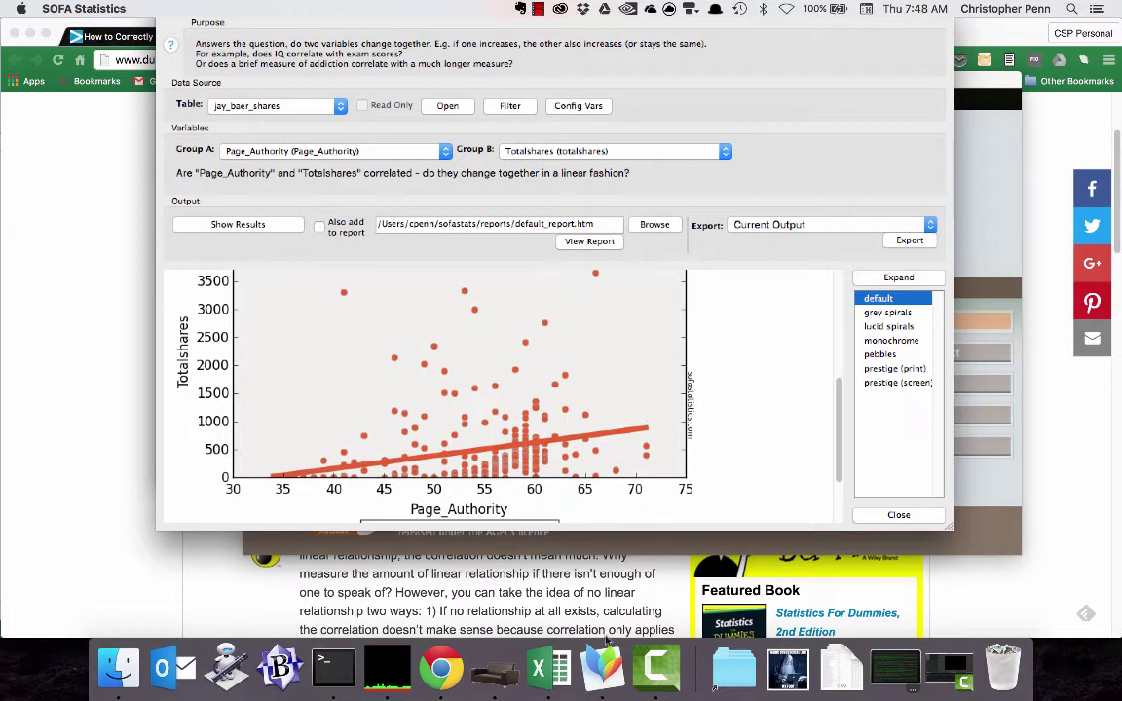
{"action": "scroll", "coordinate": [421, 370], "scroll_direction": "up", "scroll_amount": 2}
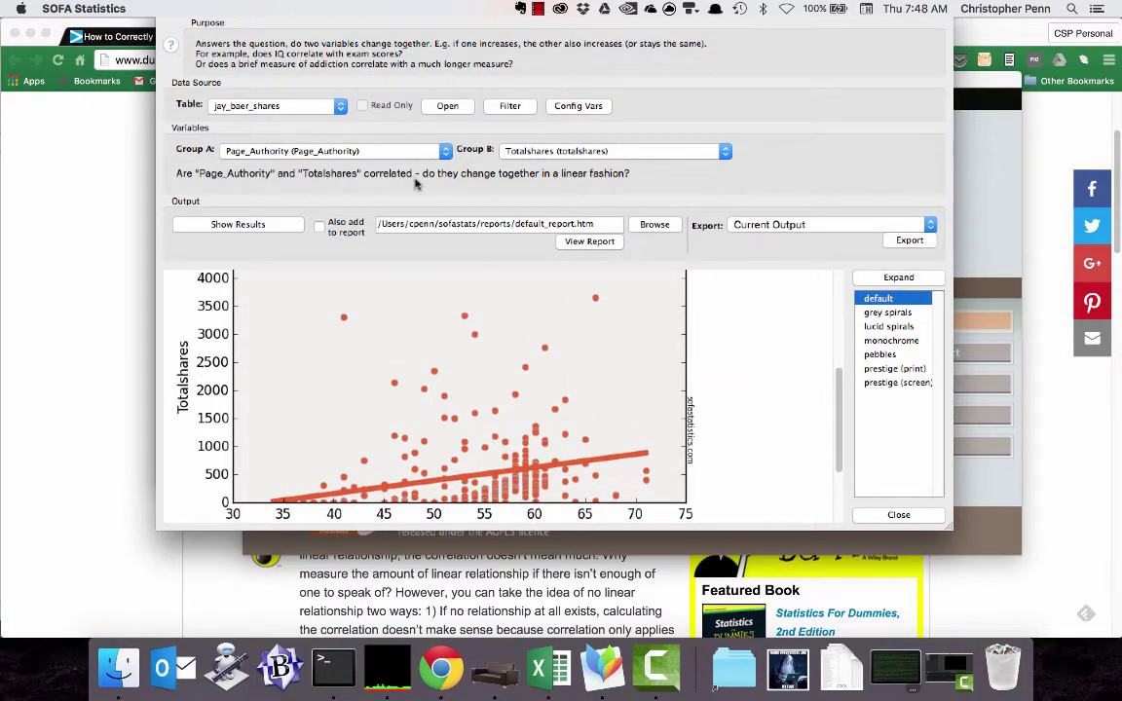
{"action": "left_click", "coordinate": [420, 153]}
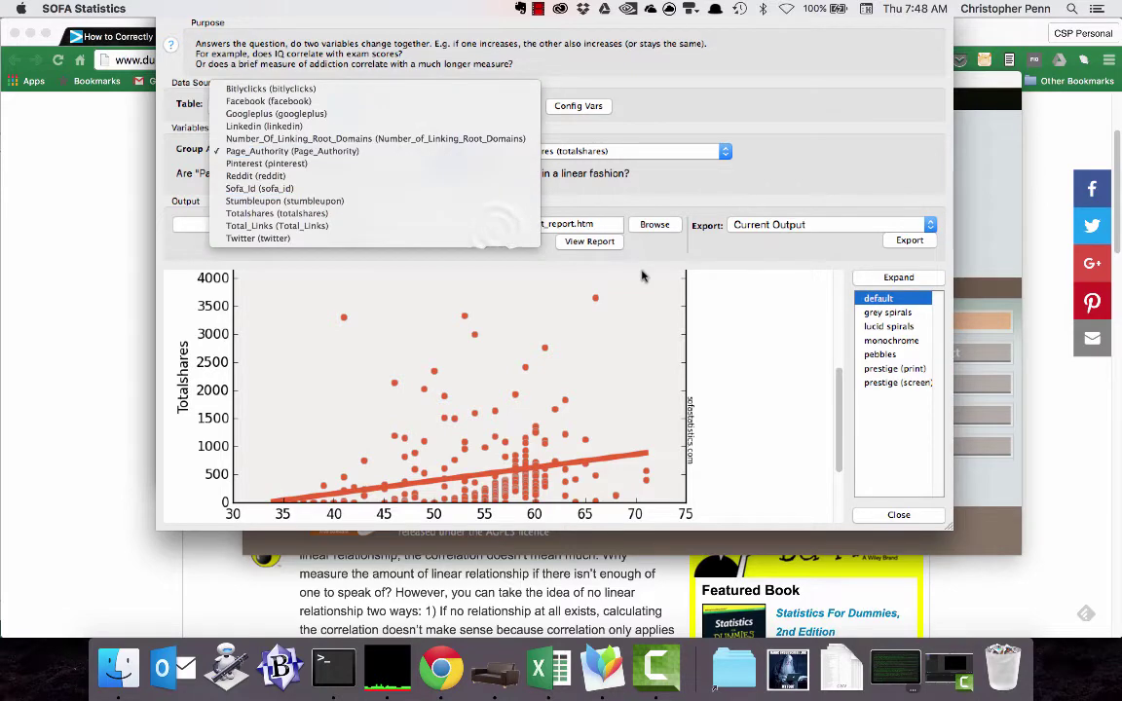
{"action": "left_click", "coordinate": [517, 226]}
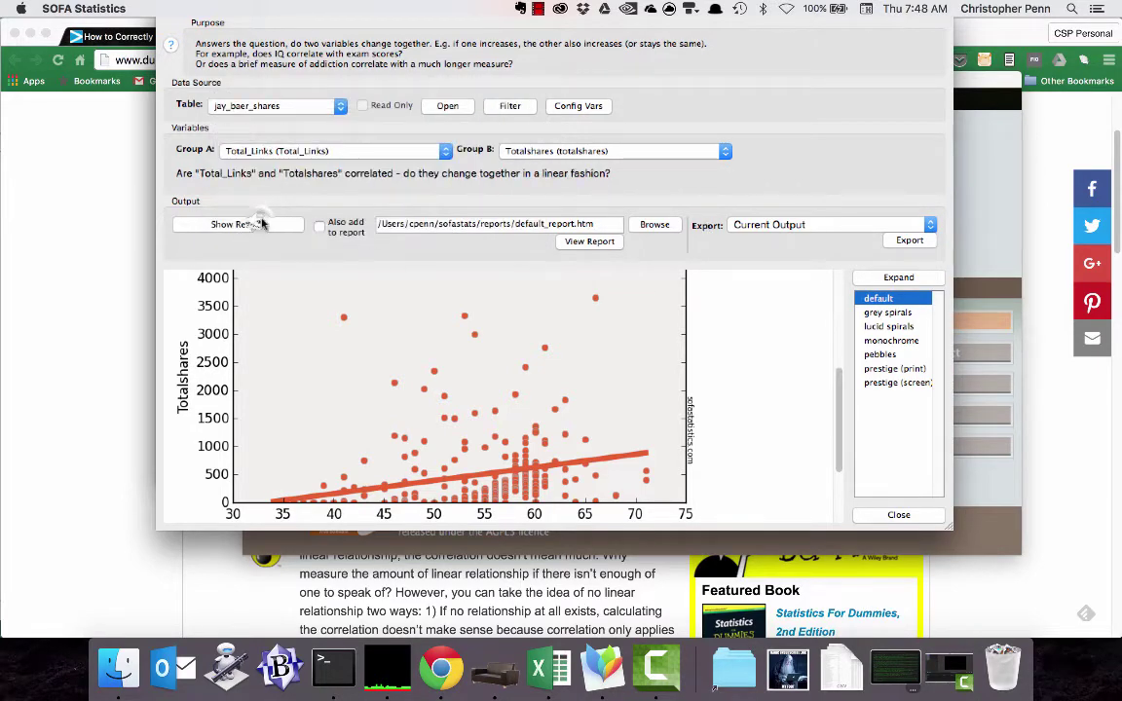
{"action": "left_click", "coordinate": [249, 224]}
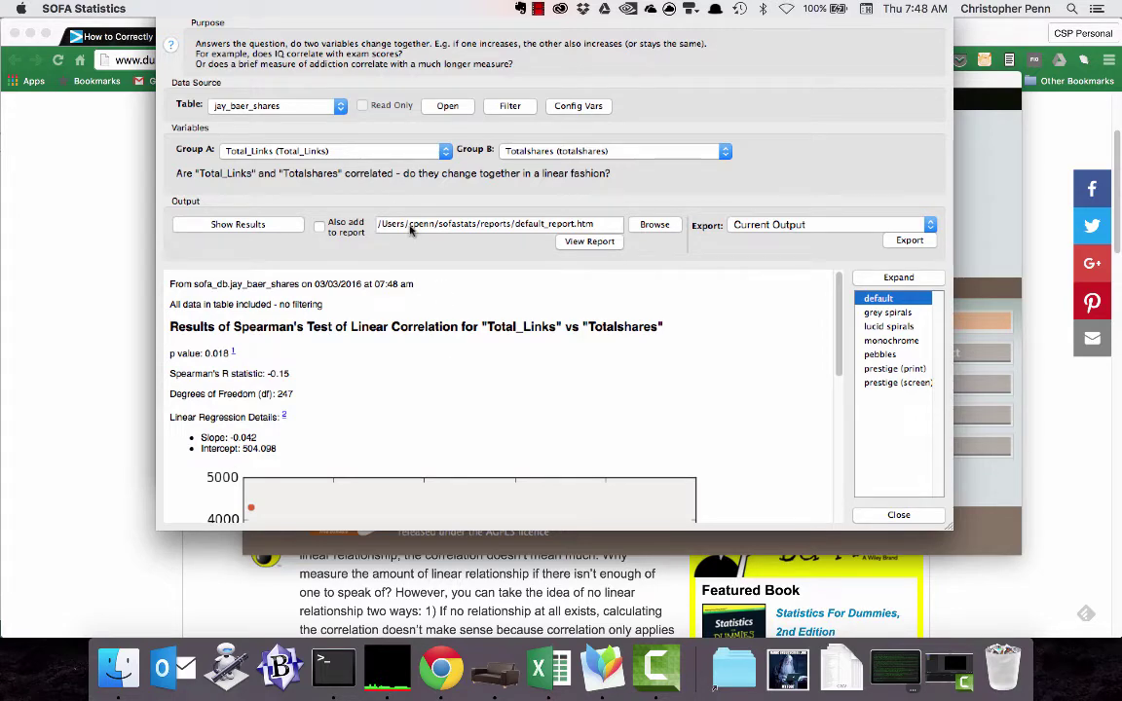
Set Group A to Totalshares and Group B to Page_Authority, then view the results and scatter plot
{"action": "left_click", "coordinate": [358, 151]}
{"action": "left_click", "coordinate": [713, 177]}
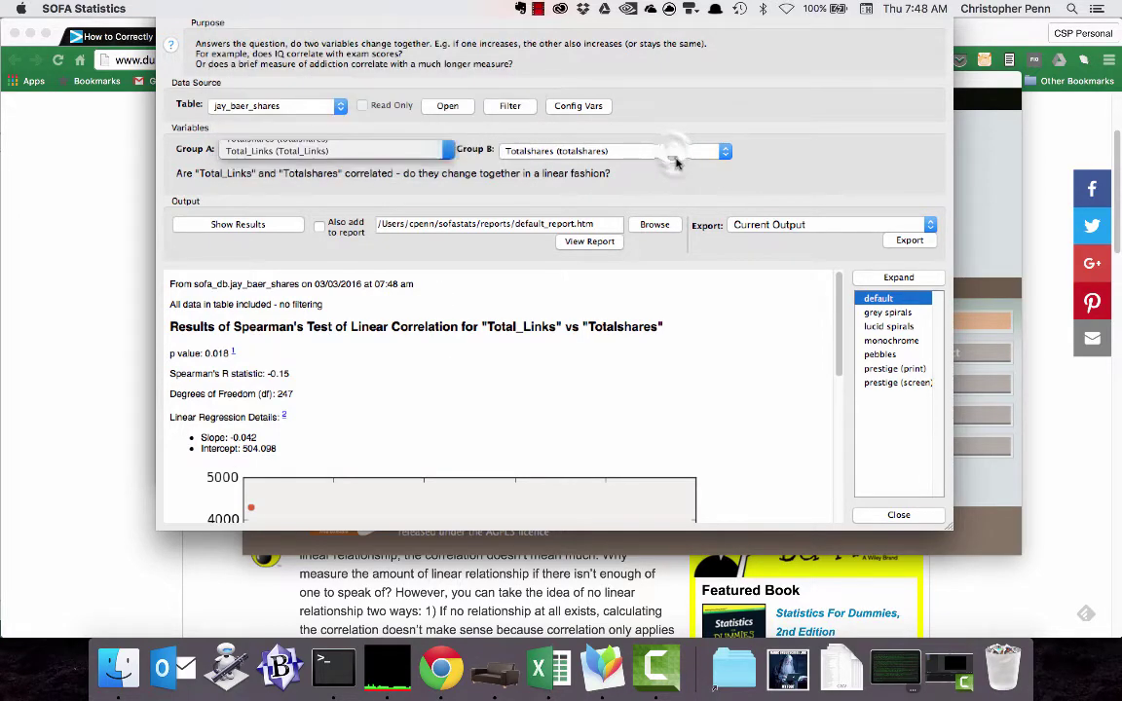
{"action": "left_click", "coordinate": [663, 154]}
{"action": "left_click", "coordinate": [664, 90]}
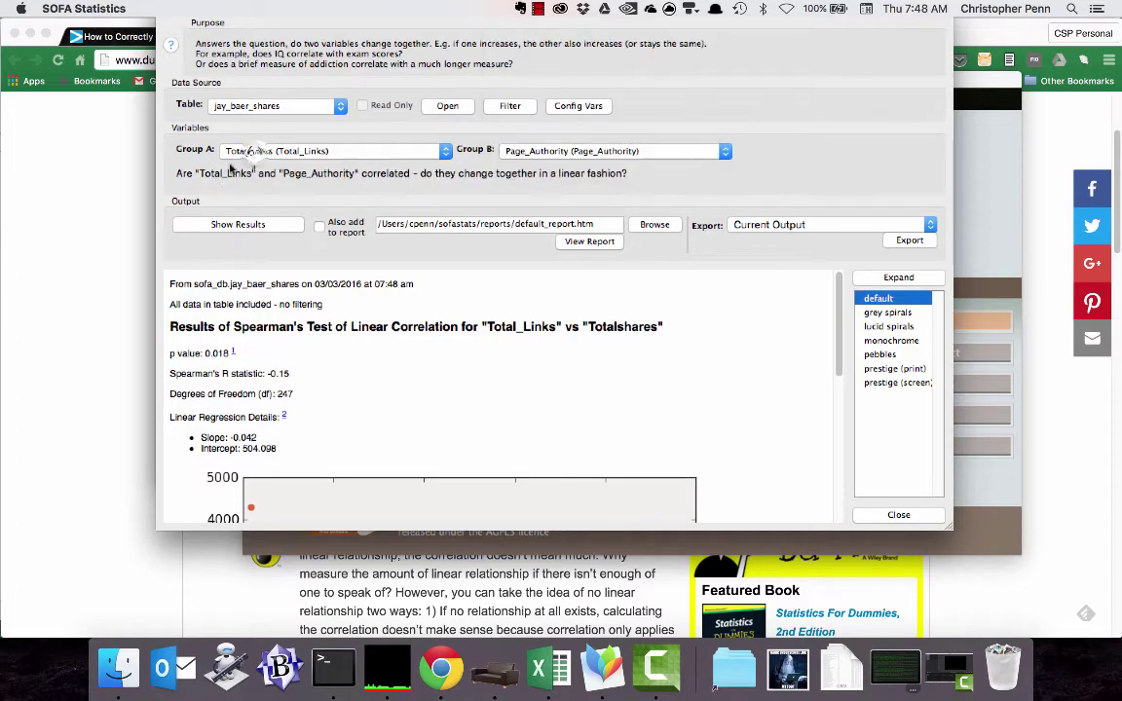
{"action": "left_click", "coordinate": [235, 151]}
{"action": "left_click", "coordinate": [263, 140]}
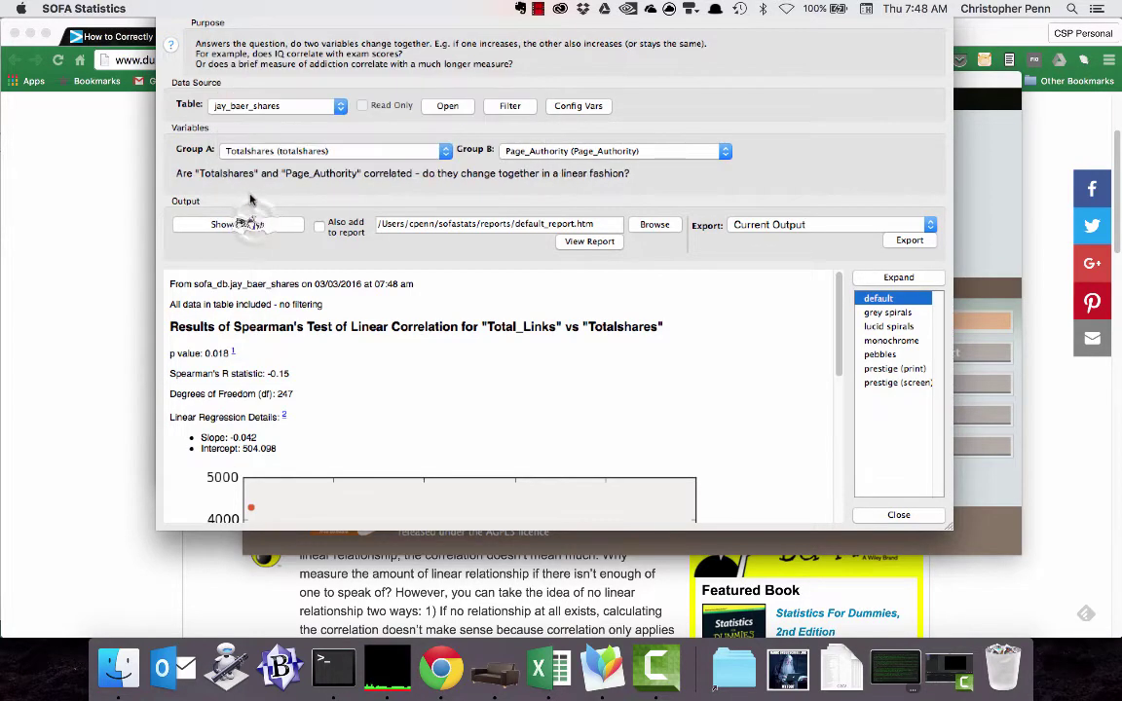
{"action": "left_click", "coordinate": [238, 224]}
{"action": "scroll", "coordinate": [346, 352], "scroll_direction": "down", "scroll_amount": 10}
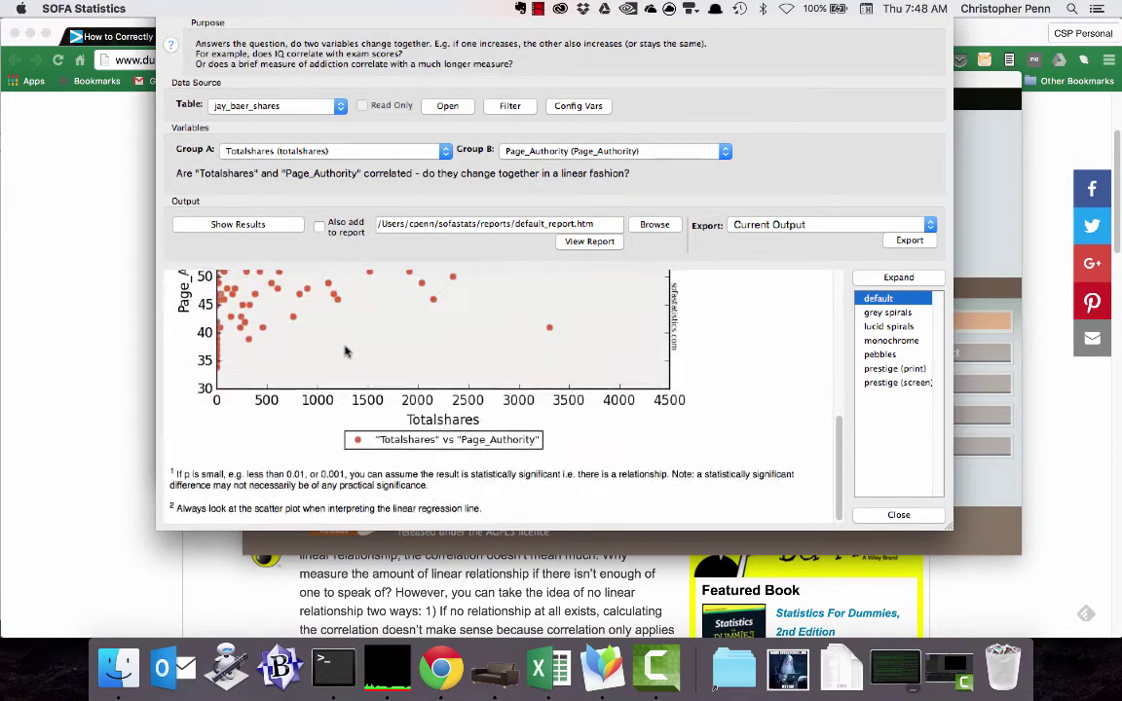
{"action": "scroll", "coordinate": [545, 368], "scroll_direction": "up", "scroll_amount": 5}
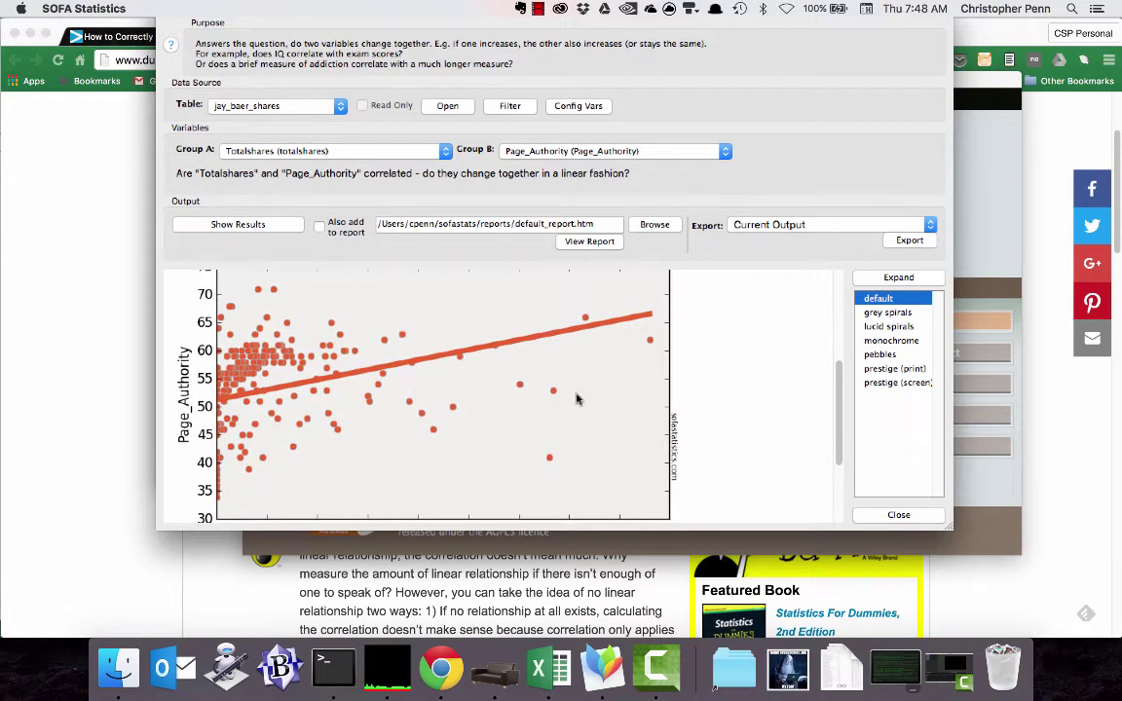
{"action": "scroll", "coordinate": [712, 393], "scroll_direction": "up", "scroll_amount": 1}
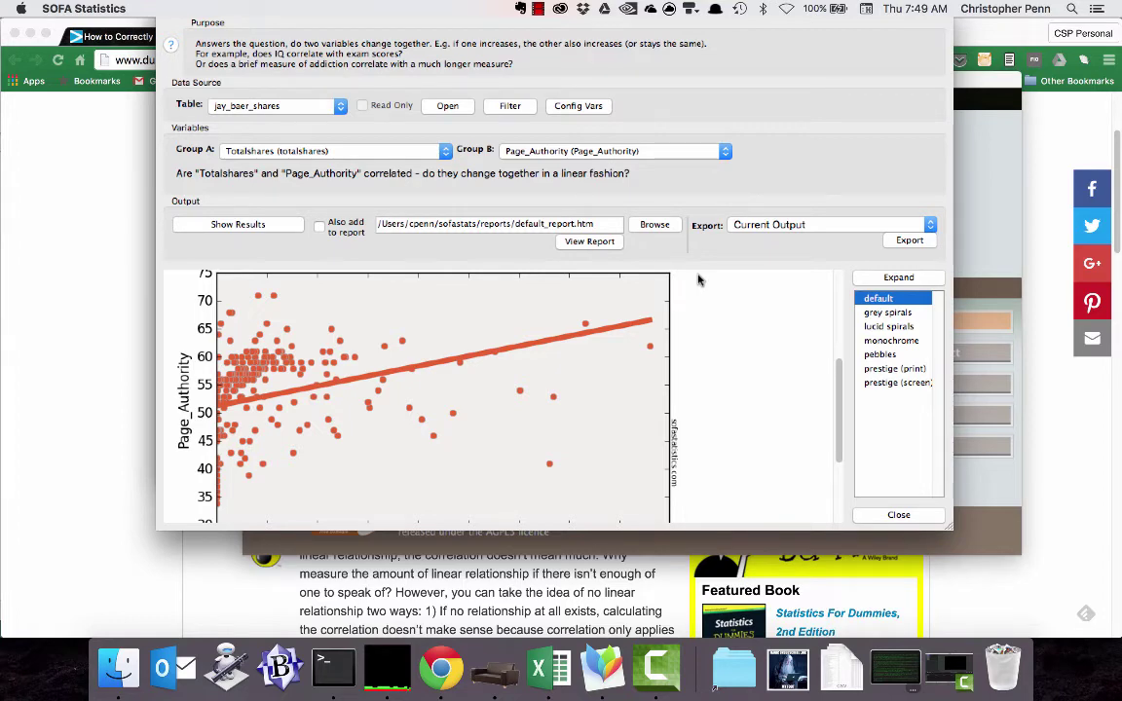
Step through the mind map from the lack-of-correlation node to SOFAStats, spreadsheet data and Build a hypothesis
{"action": "left_click", "coordinate": [601, 665]}
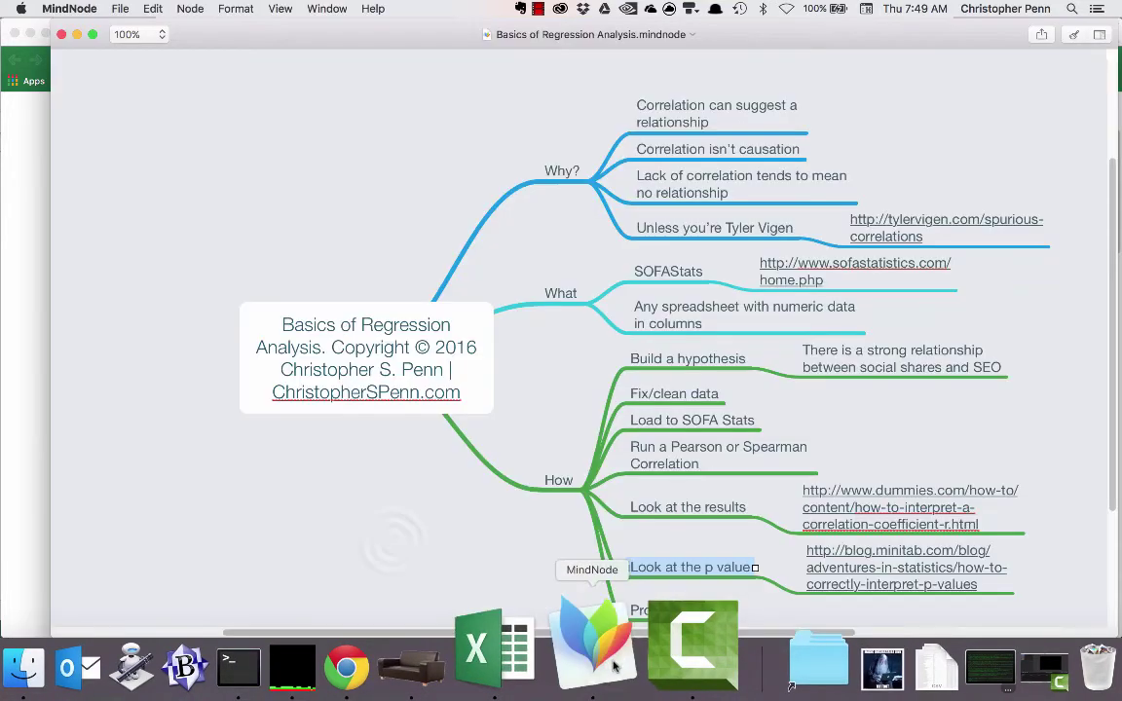
{"action": "left_click", "coordinate": [393, 544]}
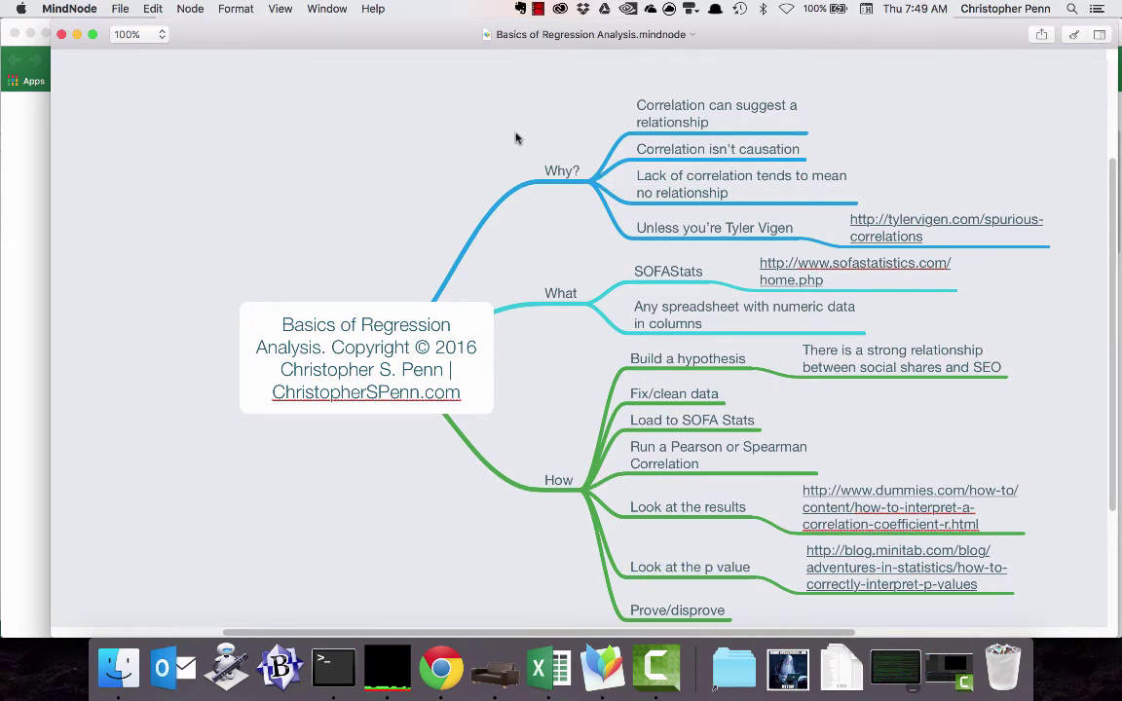
{"action": "left_click", "coordinate": [671, 179]}
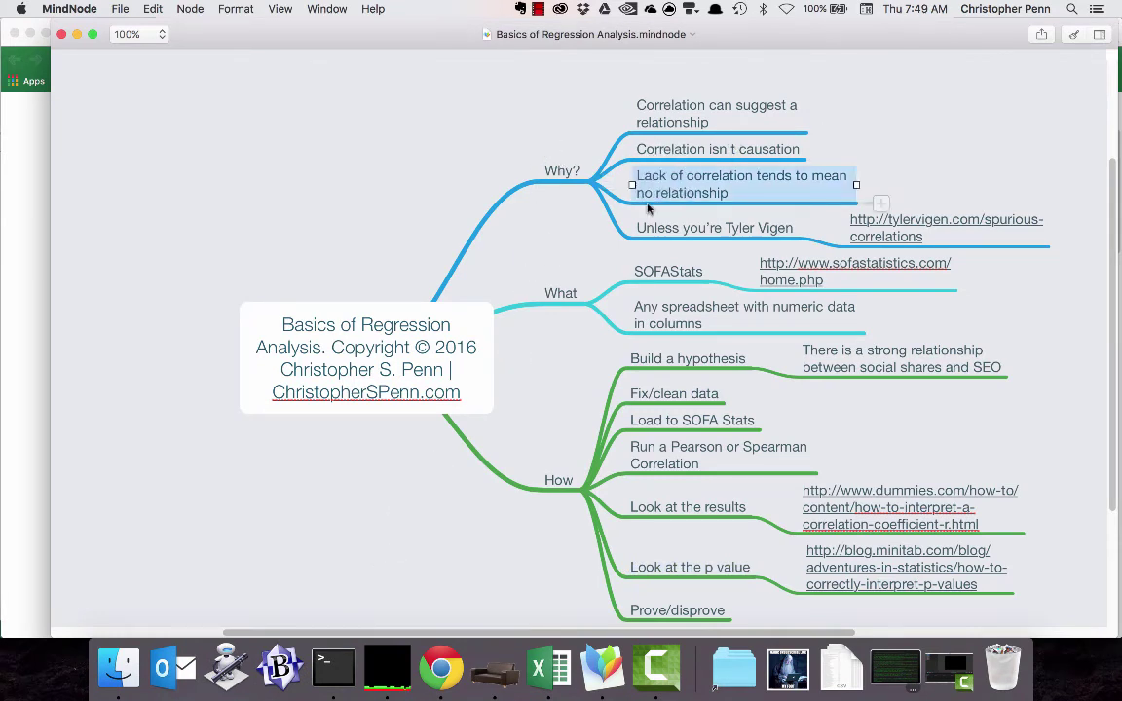
{"action": "scroll", "coordinate": [529, 255], "scroll_direction": "down", "scroll_amount": 3}
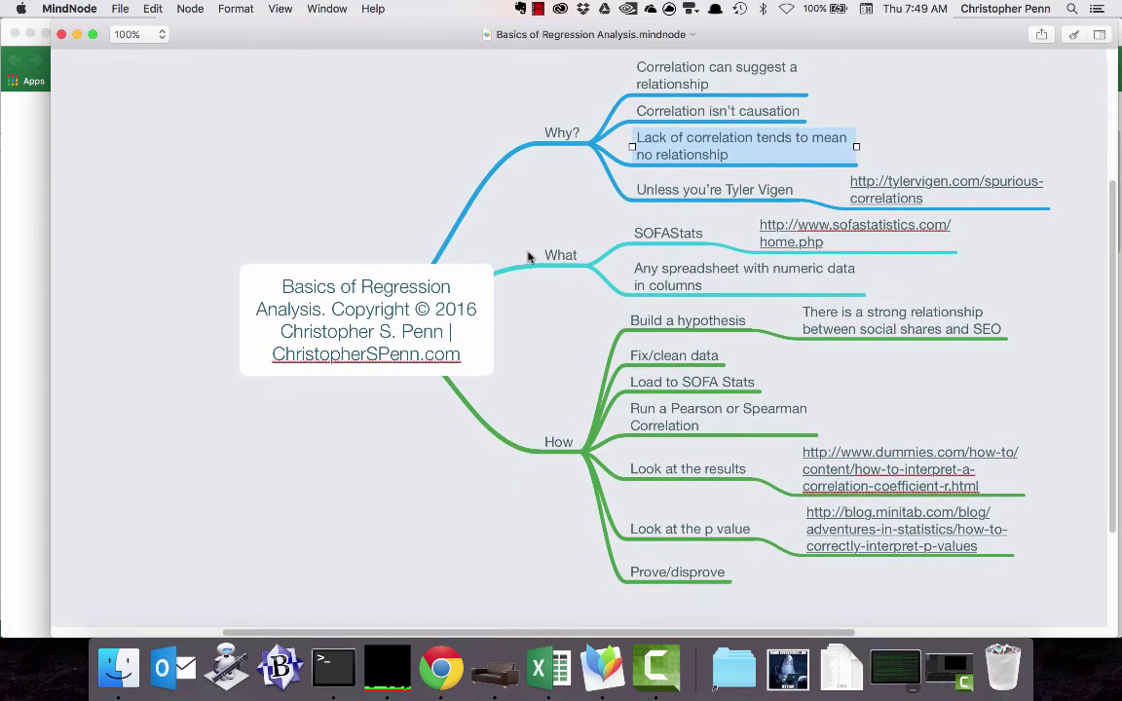
{"action": "left_click", "coordinate": [662, 233]}
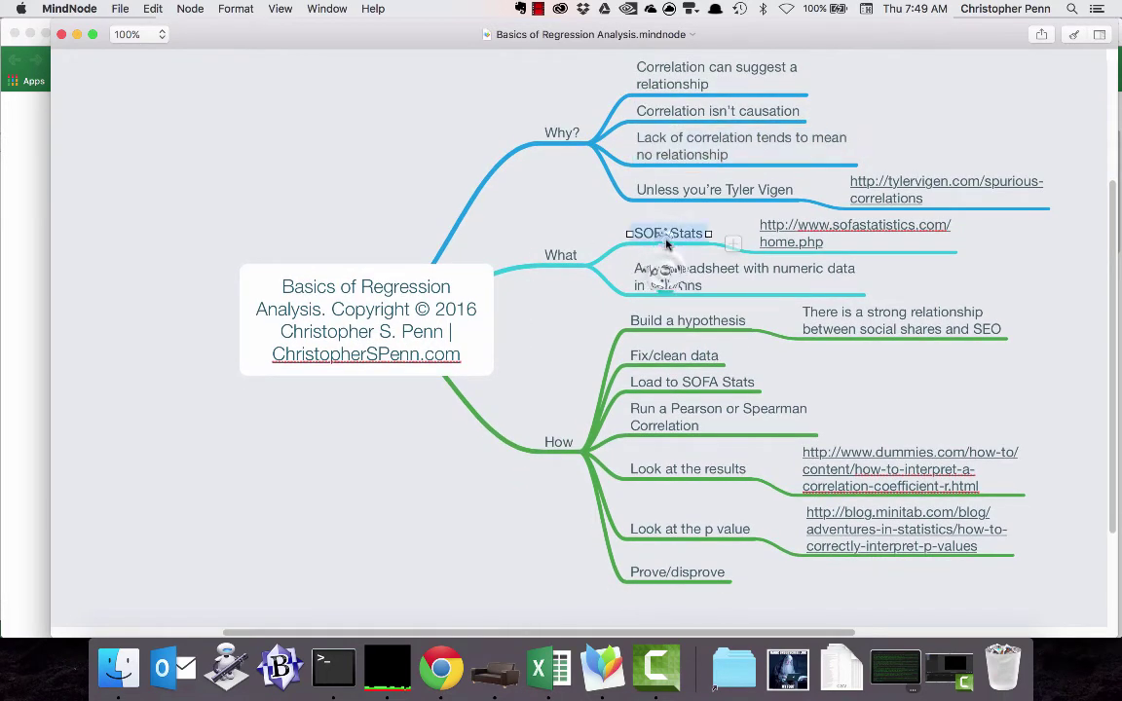
{"action": "left_click", "coordinate": [666, 275]}
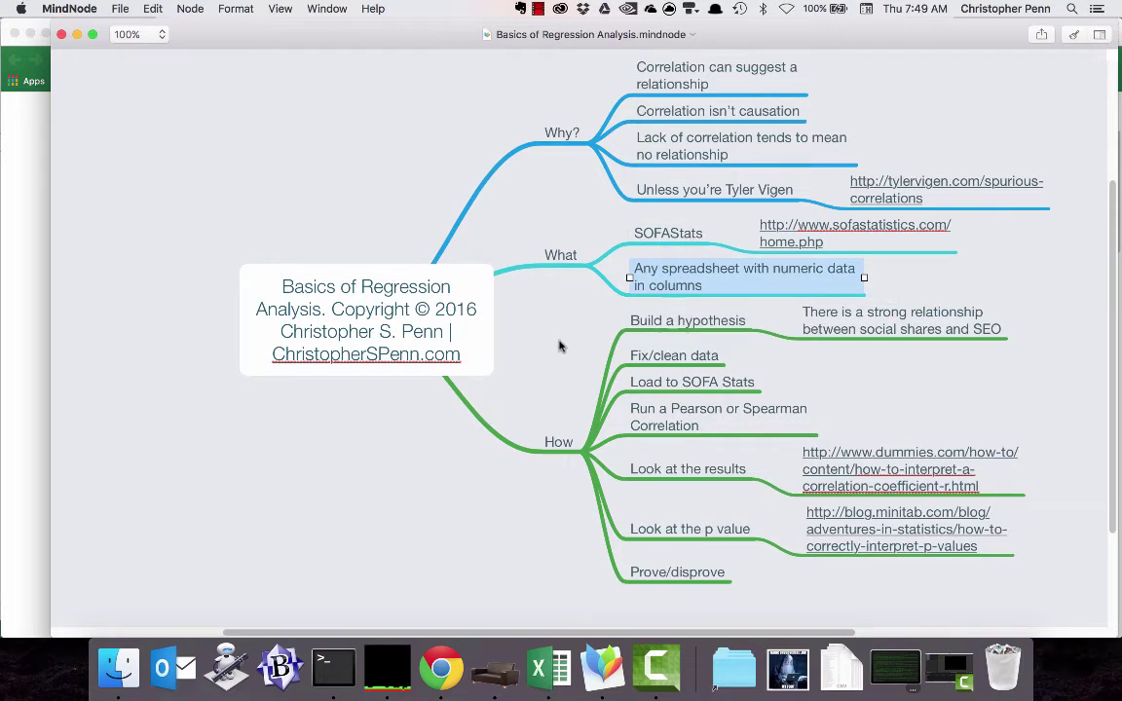
{"action": "left_click", "coordinate": [670, 322]}
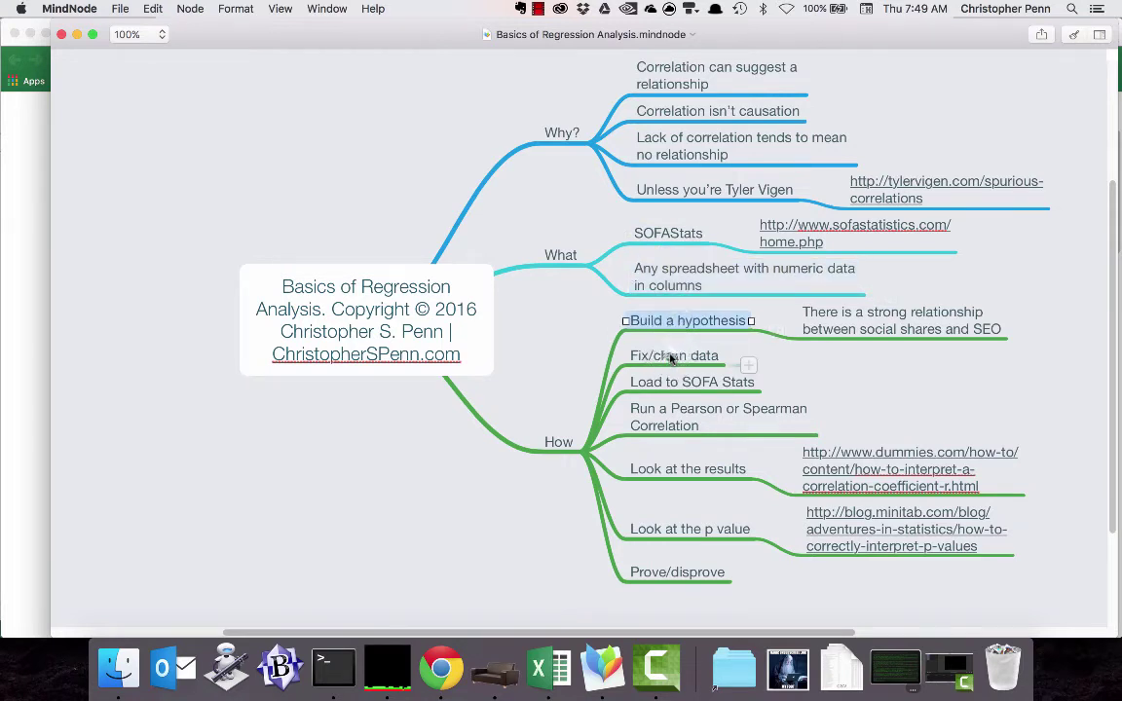
Continue through Fix/clean data, Load, Run correlation, results, p value and Prove/disprove, then return to Excel
{"action": "left_click", "coordinate": [670, 357]}
{"action": "left_click", "coordinate": [682, 381]}
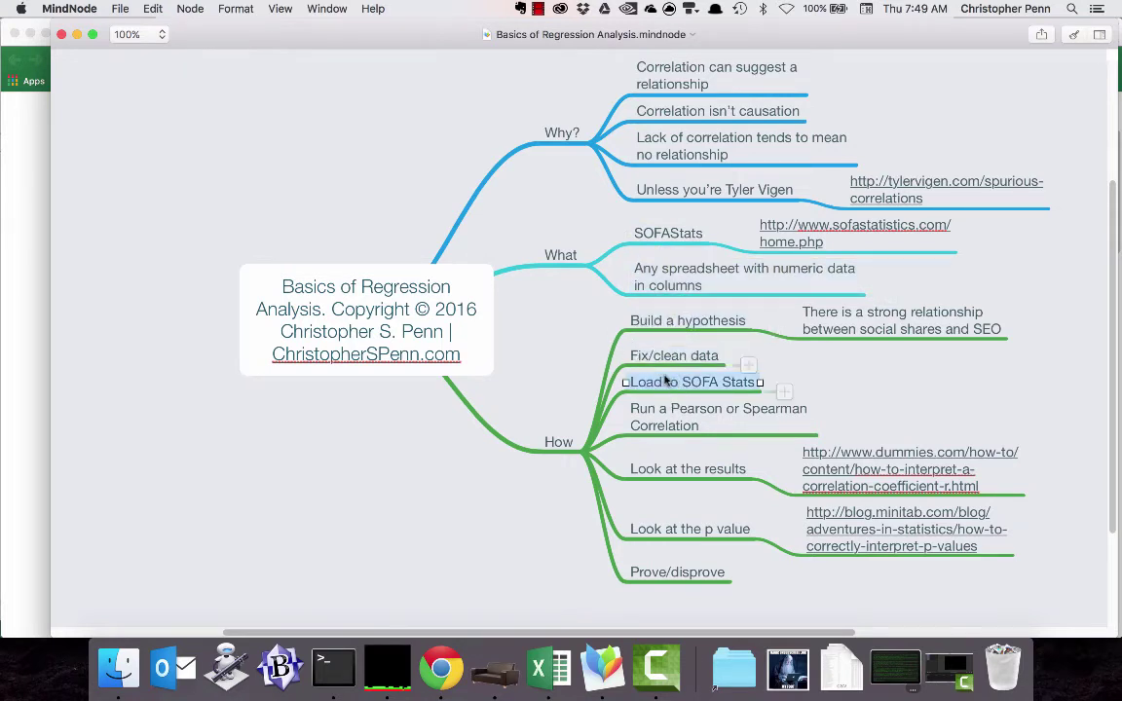
{"action": "left_click", "coordinate": [666, 419]}
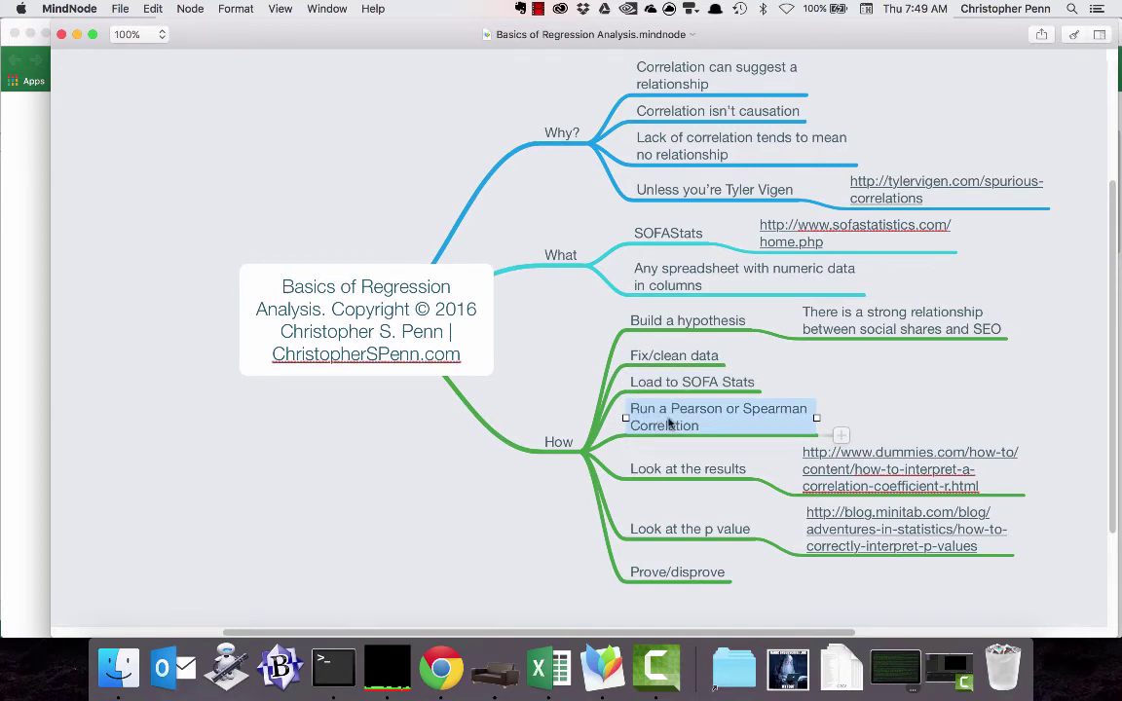
{"action": "left_click", "coordinate": [679, 471]}
{"action": "left_click", "coordinate": [680, 530]}
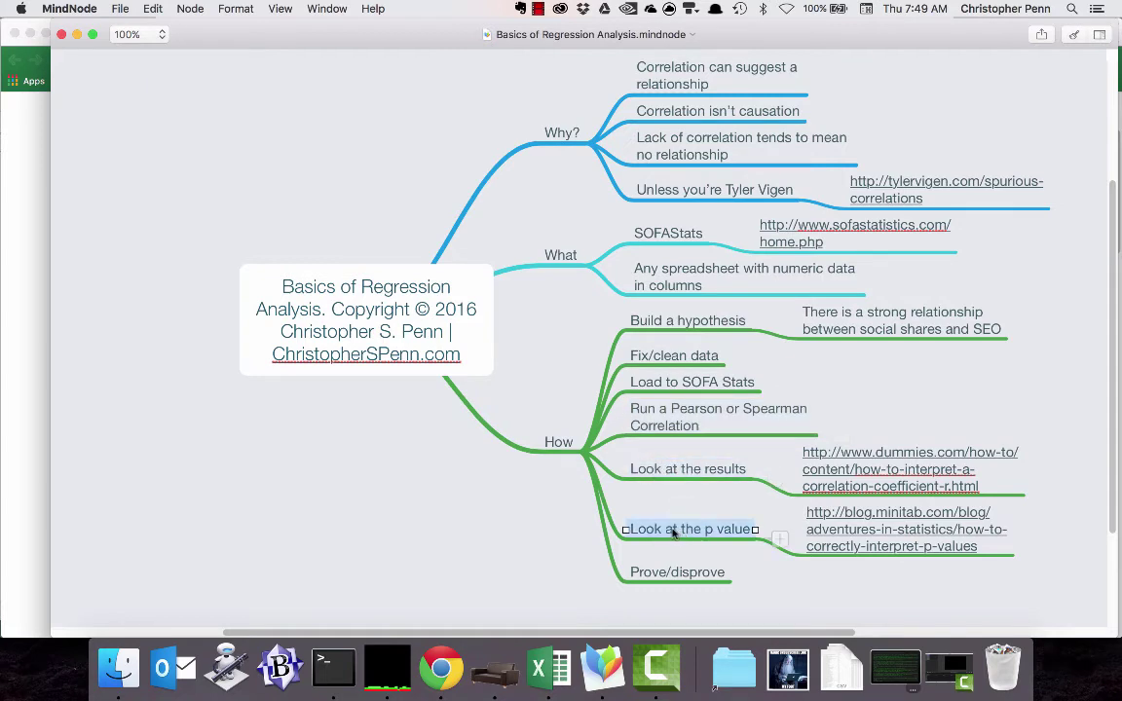
{"action": "left_click", "coordinate": [673, 574]}
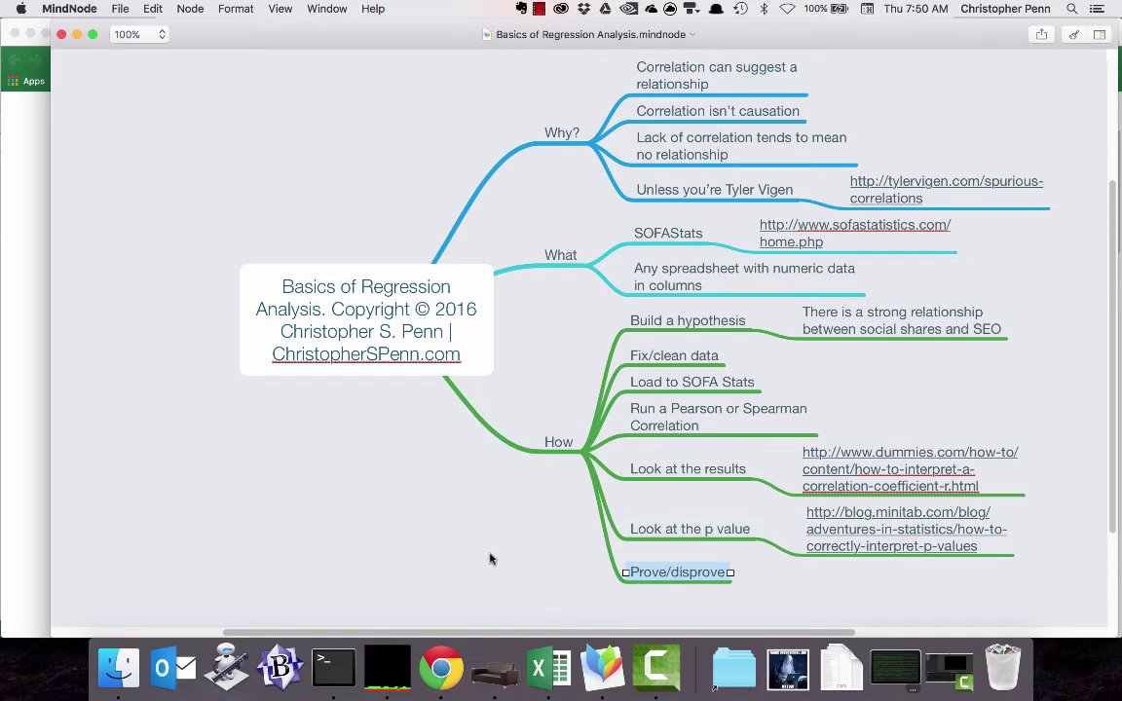
{"action": "left_click", "coordinate": [534, 665]}
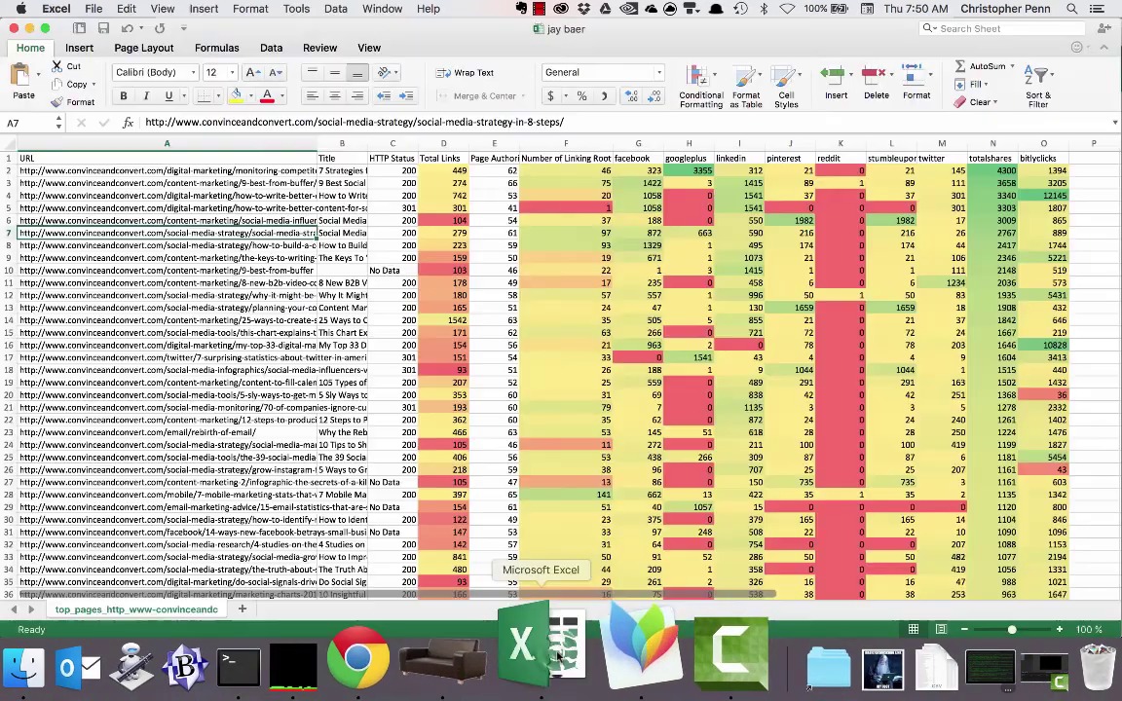
Check the status-bar stats for the totalshares and Total Links columns, then return to the Basics of Regression Analysis map
{"action": "left_click", "coordinate": [984, 138]}
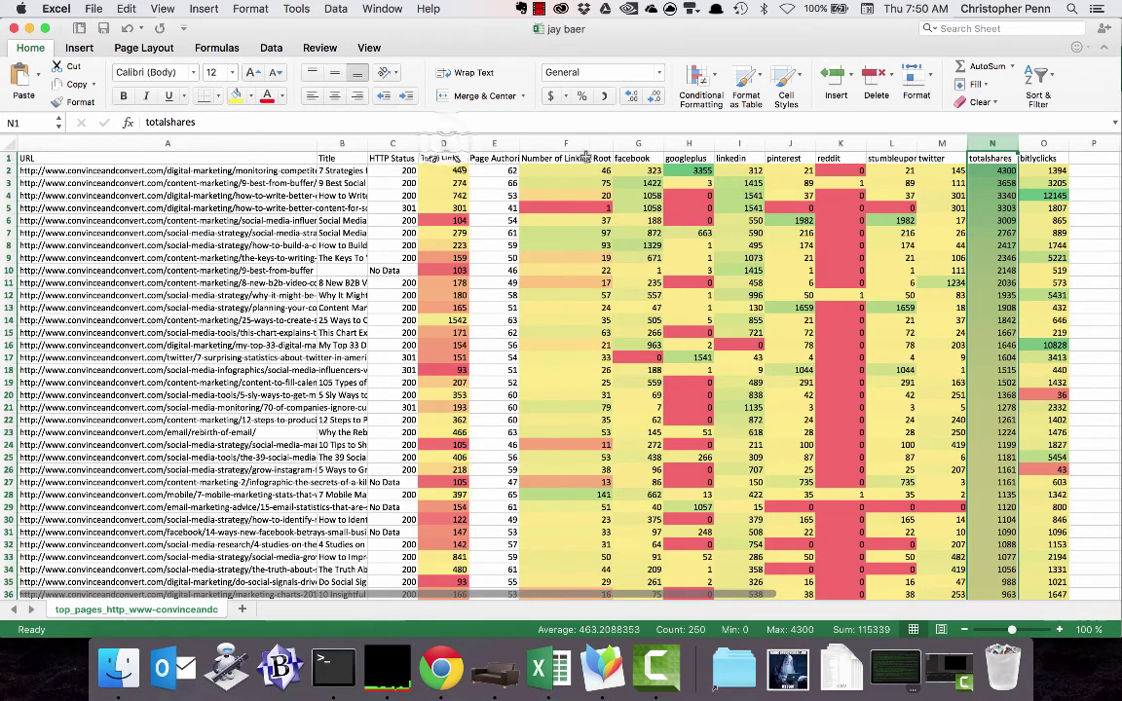
{"action": "left_click", "coordinate": [444, 144]}
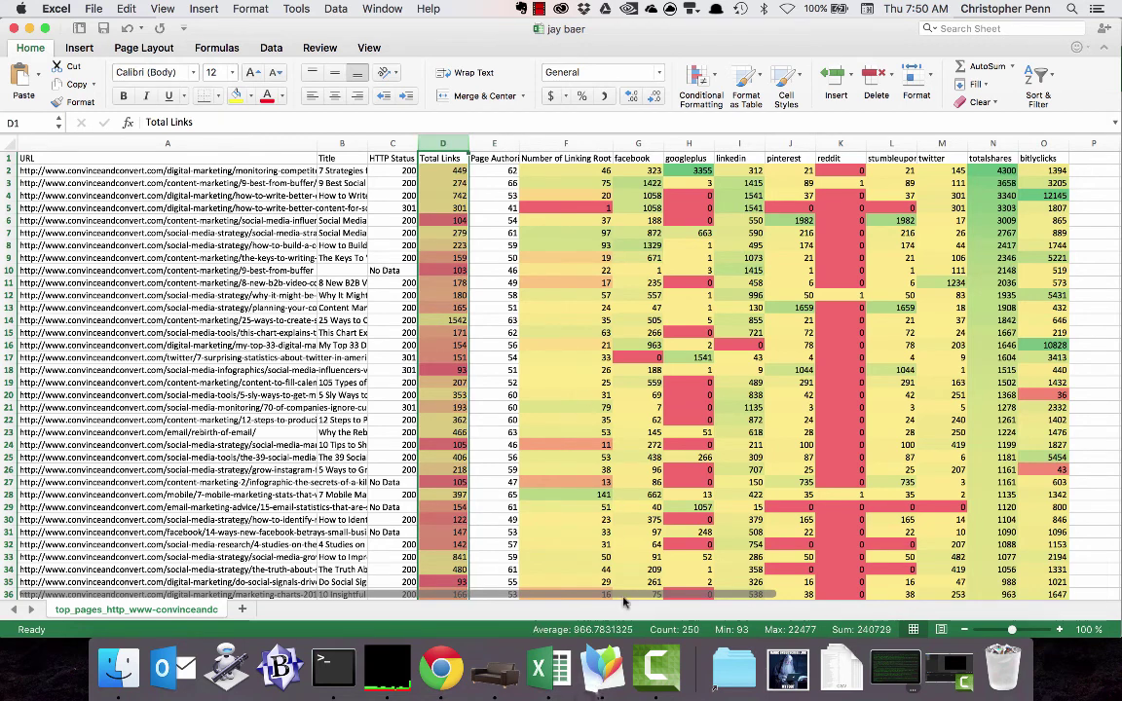
{"action": "left_click", "coordinate": [606, 669]}
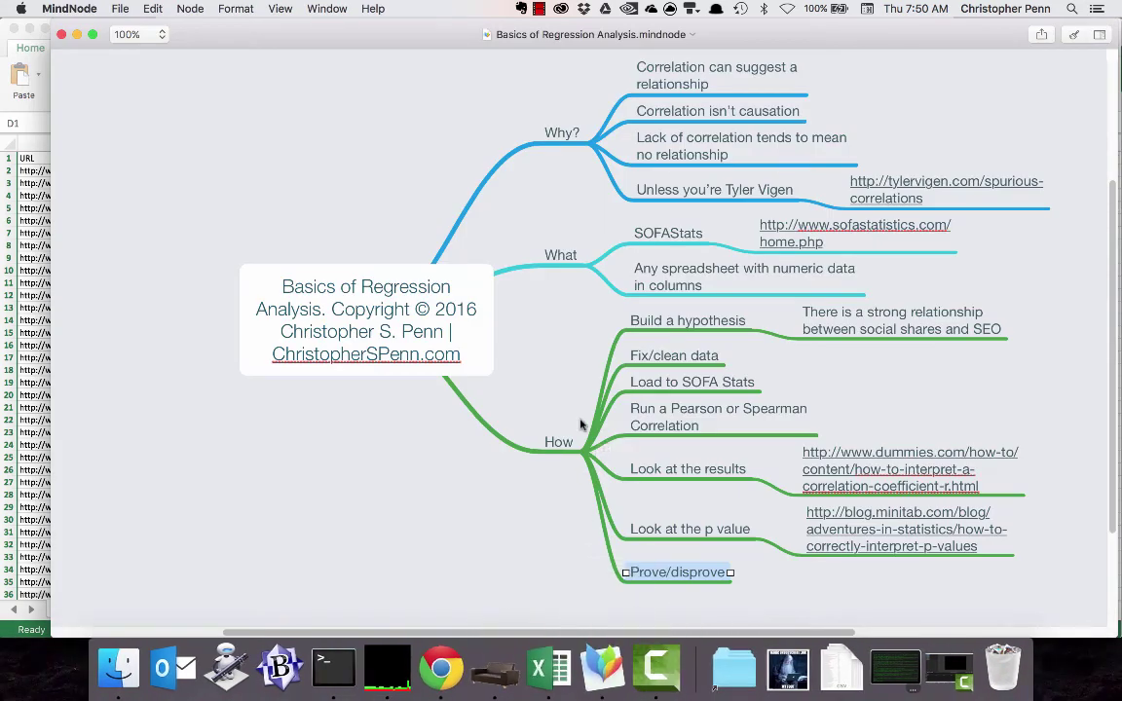